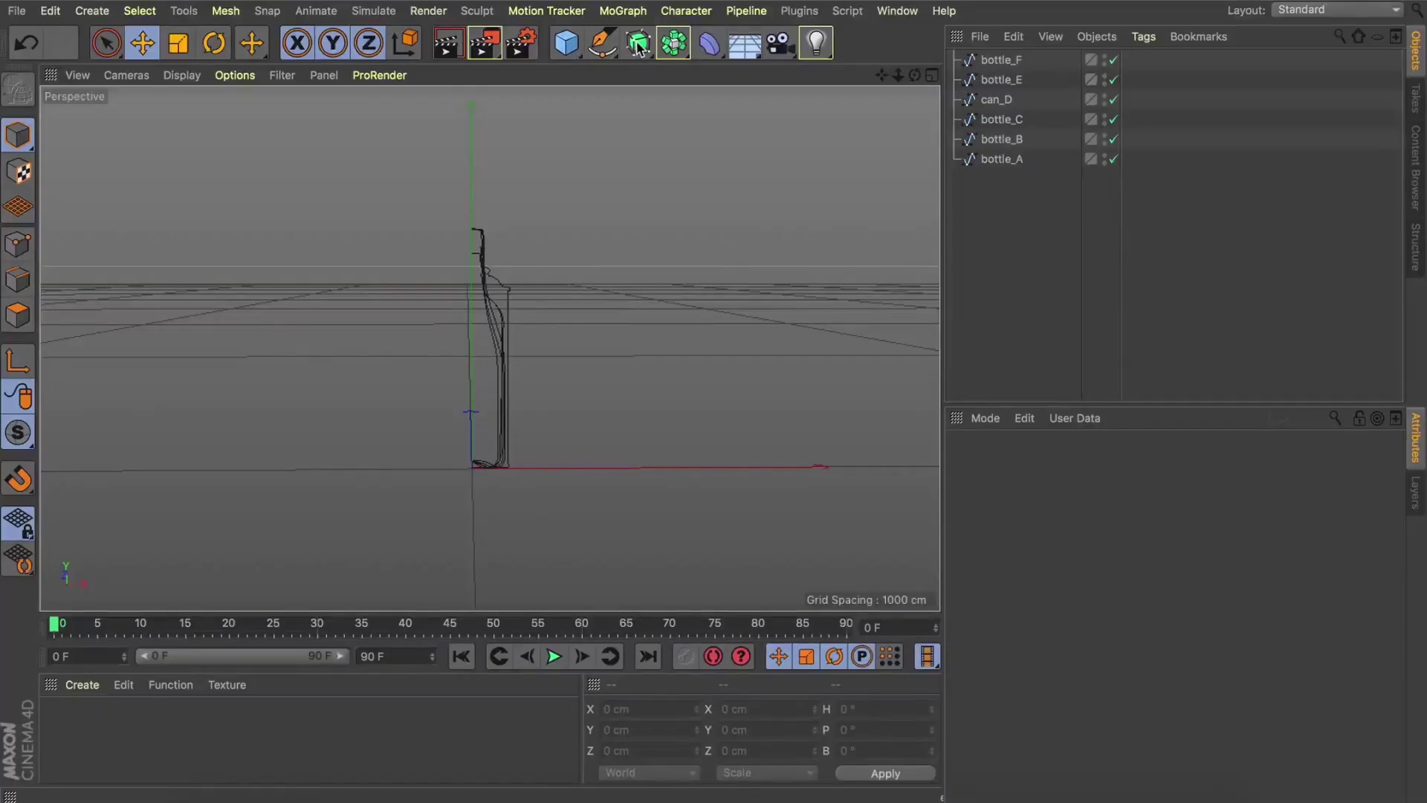
- Select the six bottle and can profile splines and add a Lathe generator
{"action": "left_click_drag", "start_coordinate": [1000, 216], "coordinate": [989, 49]}
{"action": "left_click", "coordinate": [673, 42]}
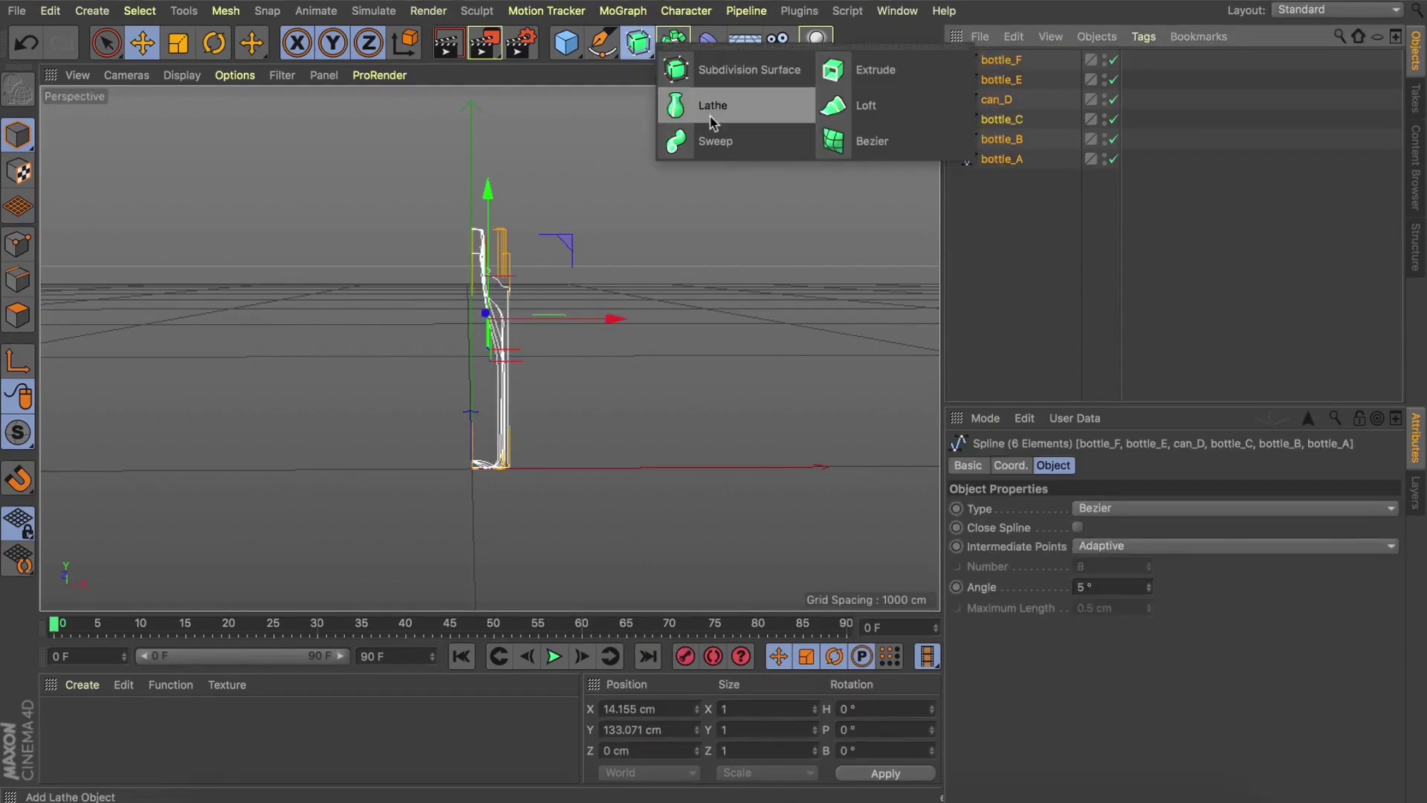
{"action": "left_click", "coordinate": [680, 104]}
{"action": "left_click", "coordinate": [997, 232]}
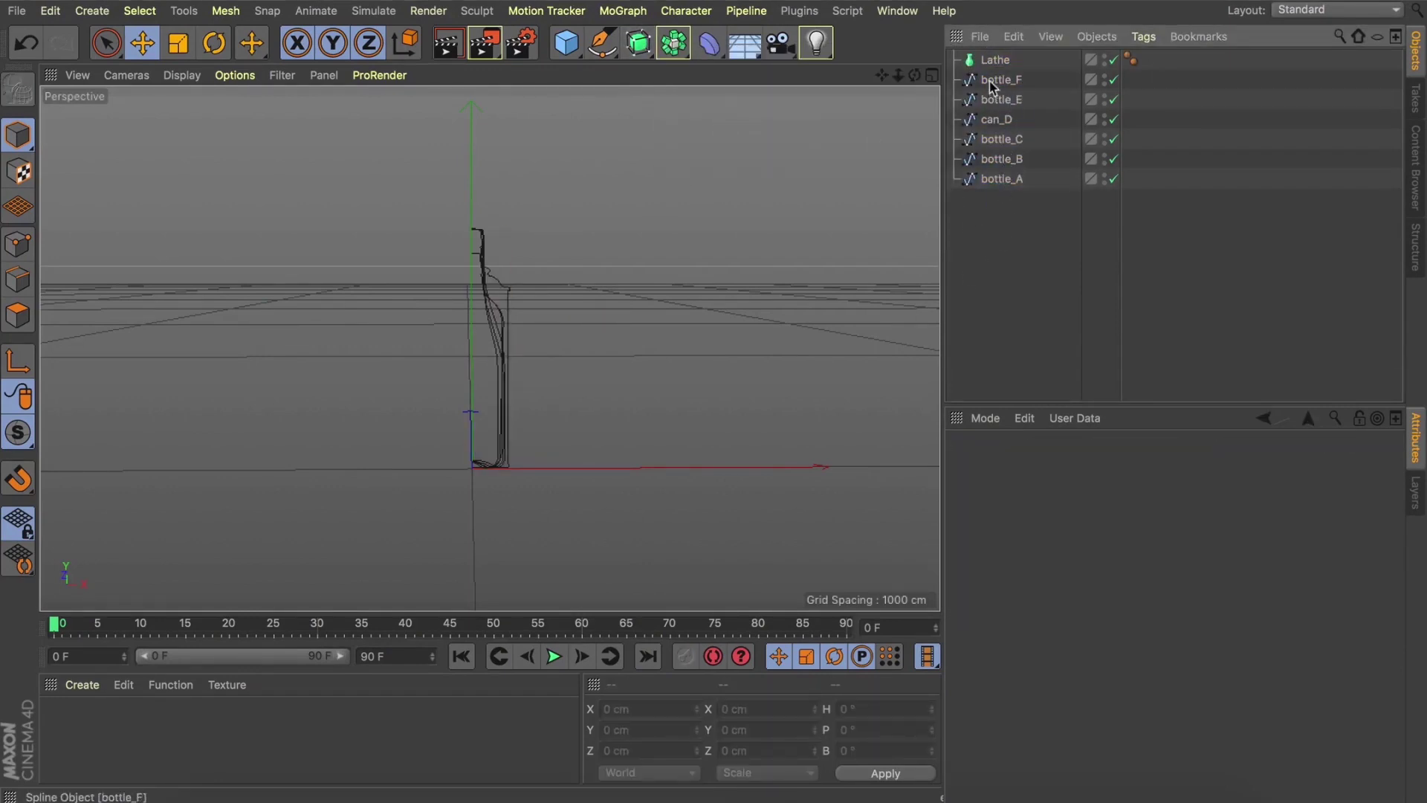
- Put bottle_F inside the Lathe and orbit to inspect the spun bottle
{"action": "left_click_drag", "start_coordinate": [988, 82], "coordinate": [995, 61]}
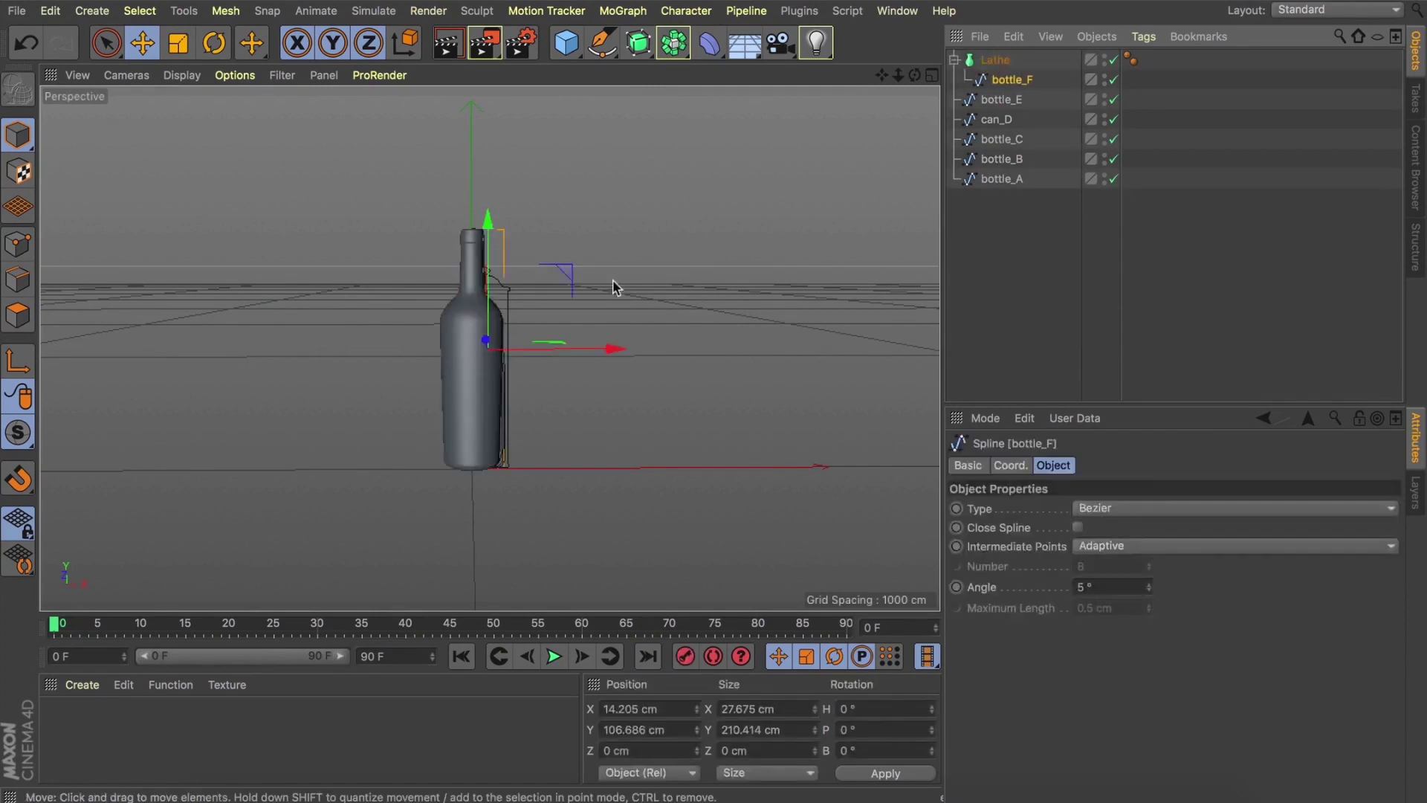
{"action": "left_click", "coordinate": [1004, 261]}
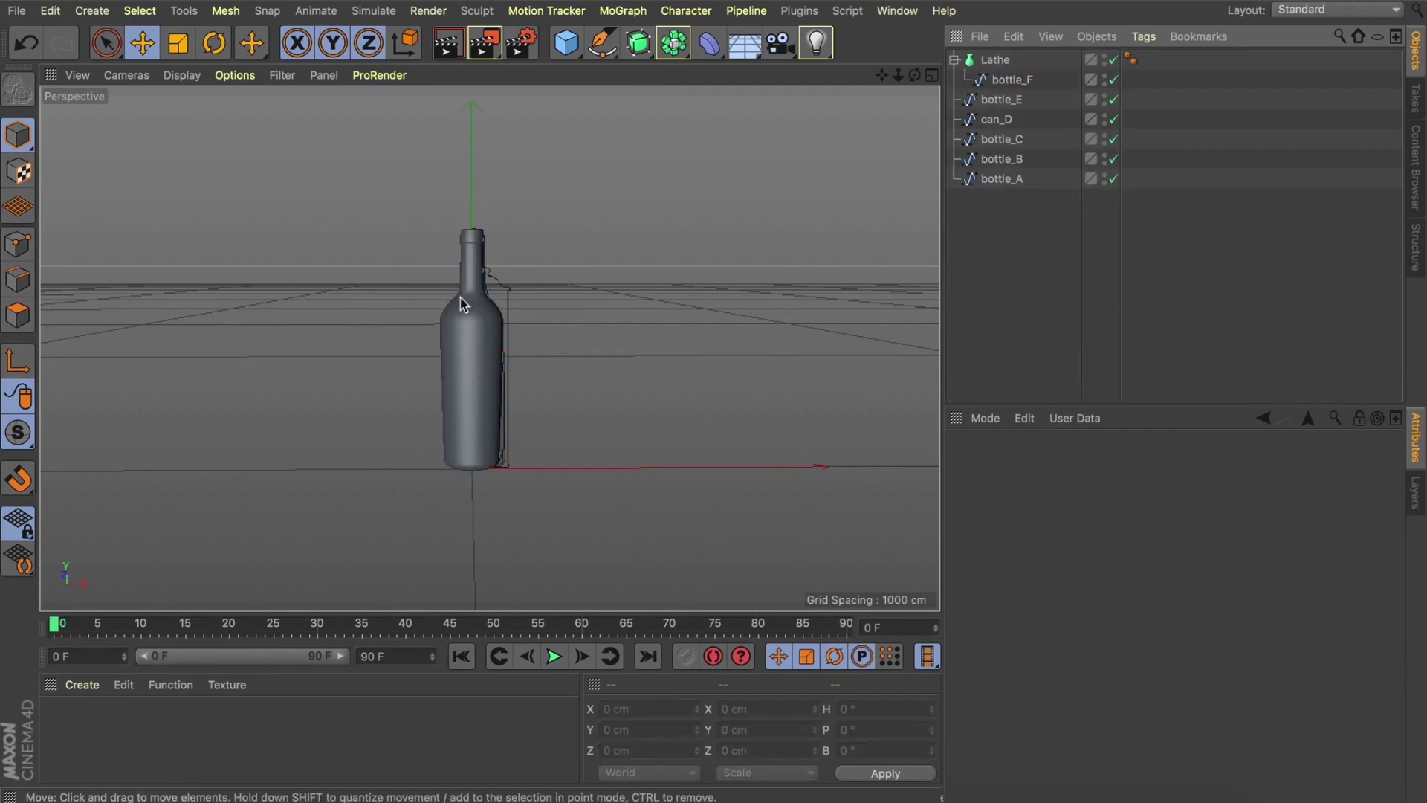
{"action": "scroll", "coordinate": [461, 304], "scroll_direction": "up", "scroll_amount": 5}
{"action": "scroll", "coordinate": [462, 301], "scroll_direction": "down", "scroll_amount": 3}
{"action": "mouse_move", "coordinate": [915, 76]}
{"action": "left_mouse_down"}
{"action": "mouse_move", "coordinate": [877, 82]}
{"action": "mouse_move", "coordinate": [919, 77]}
{"action": "left_mouse_up"}
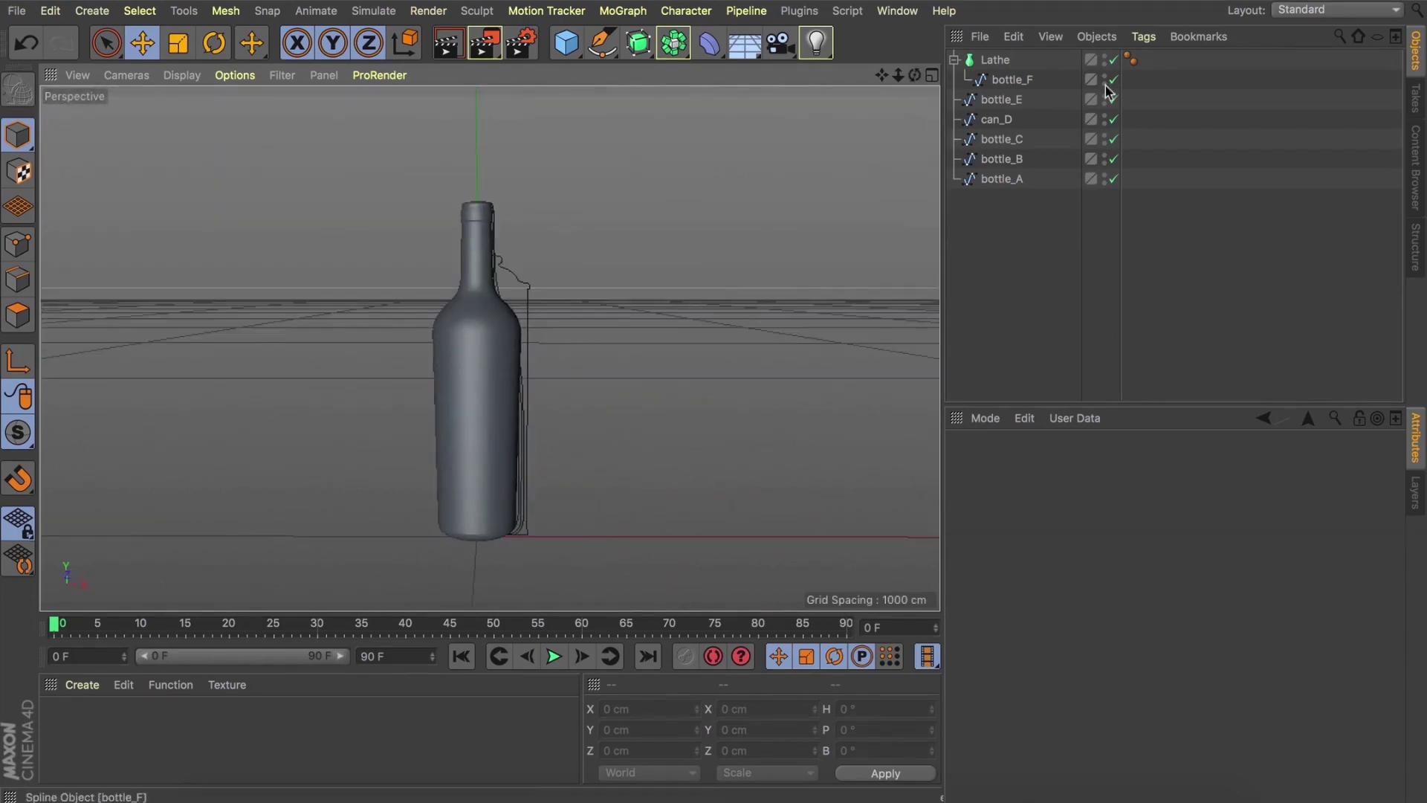
- Take bottle_F back out of the Lathe, undo with Cmd+Z, and reframe the profiles
{"action": "left_click_drag", "start_coordinate": [1028, 84], "coordinate": [795, 87]}
{"action": "key", "text": "super+z"}
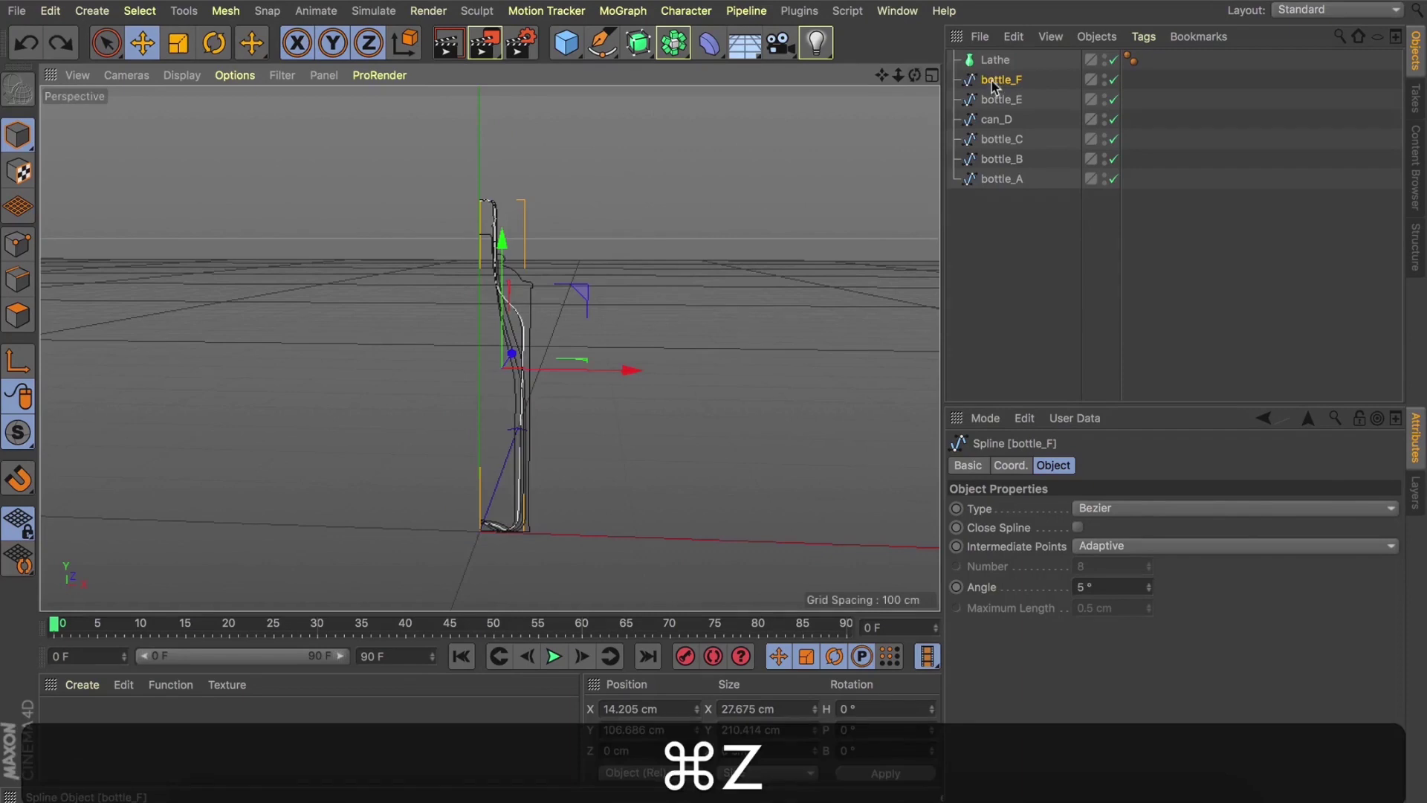
{"action": "left_click", "coordinate": [994, 59]}
{"action": "left_click", "coordinate": [907, 110]}
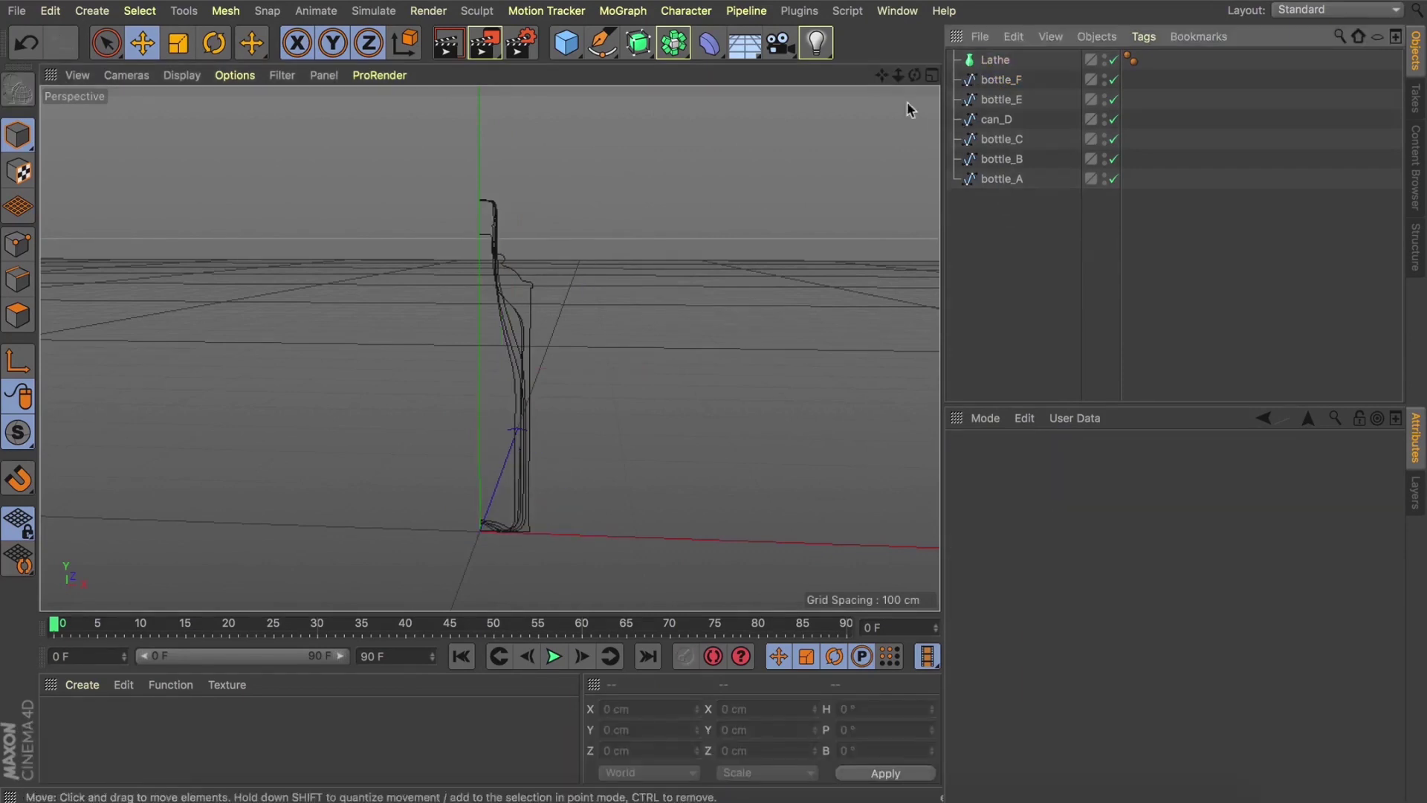
{"action": "left_click_drag", "start_coordinate": [881, 75], "coordinate": [1072, 210]}
- Add a Camera and look through it, then add a MoGraph Matrix object
{"action": "left_click", "coordinate": [780, 42]}
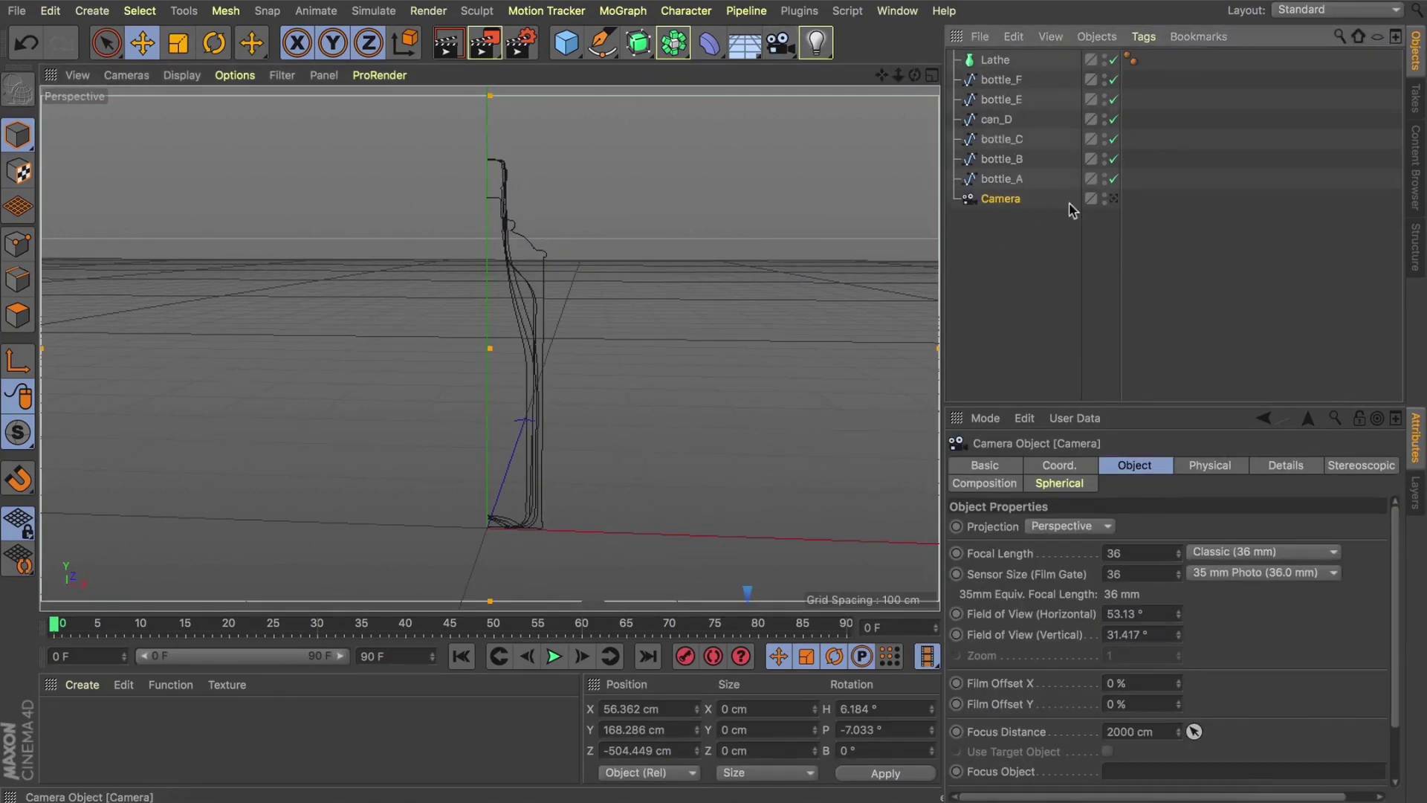
{"action": "left_click", "coordinate": [1113, 199]}
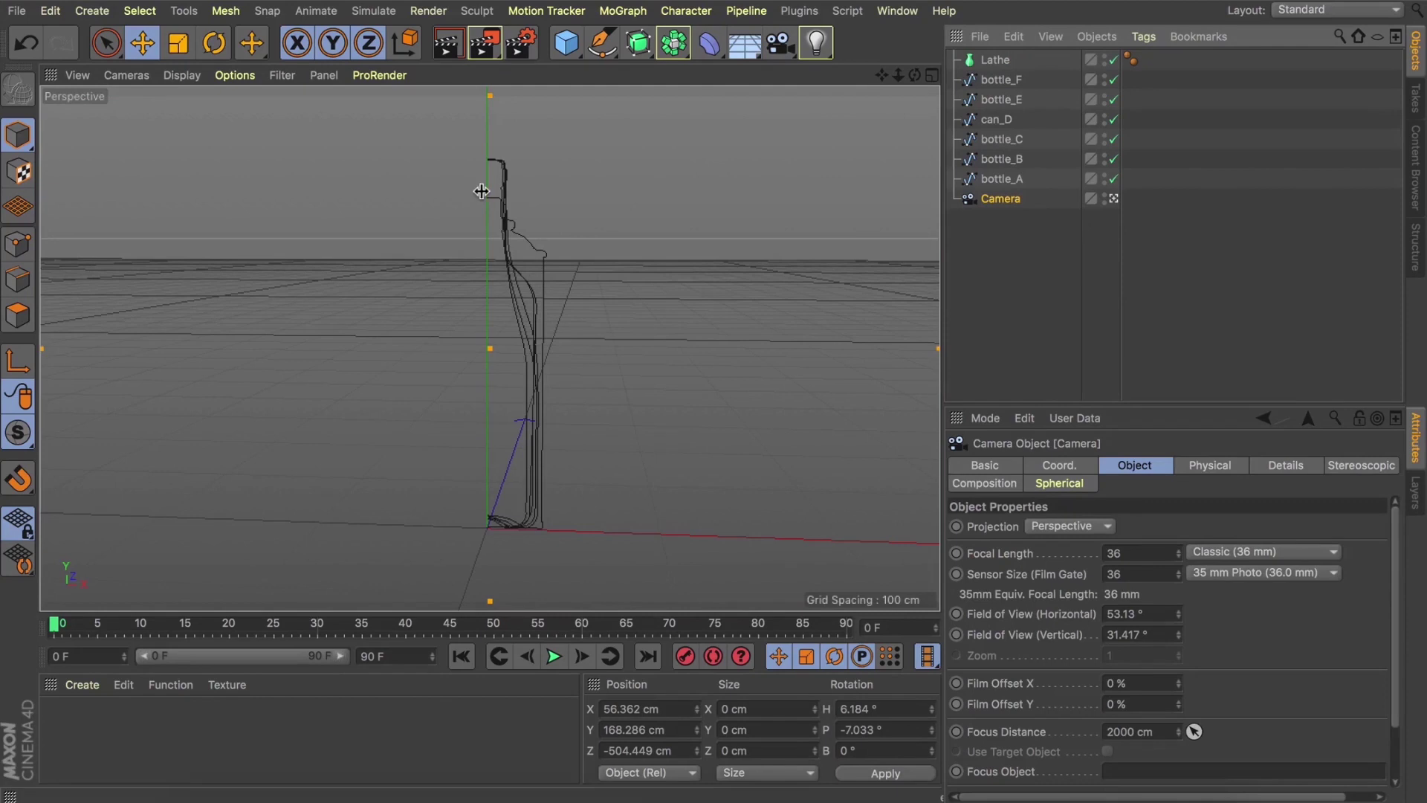
{"action": "left_click", "coordinate": [621, 12]}
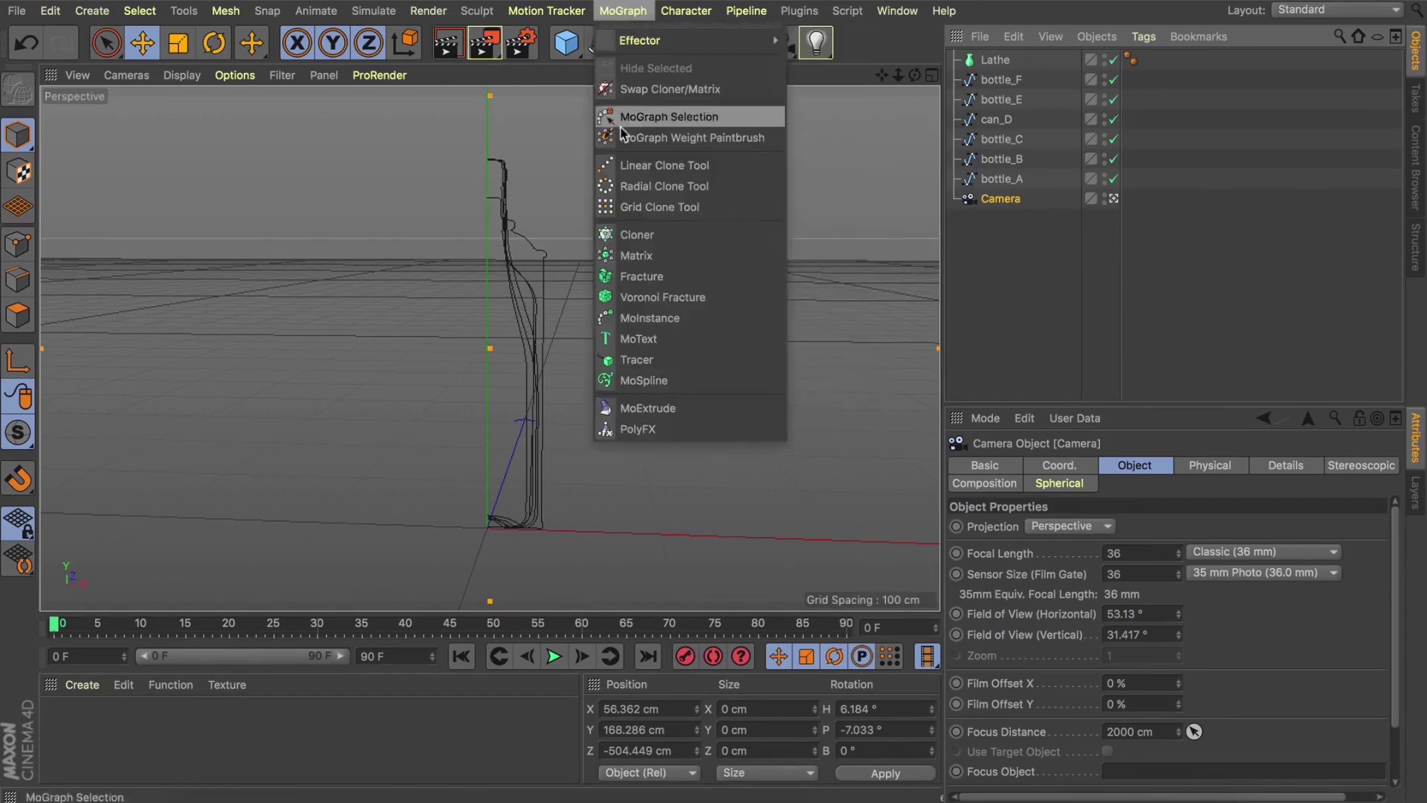
{"action": "left_click", "coordinate": [638, 251]}
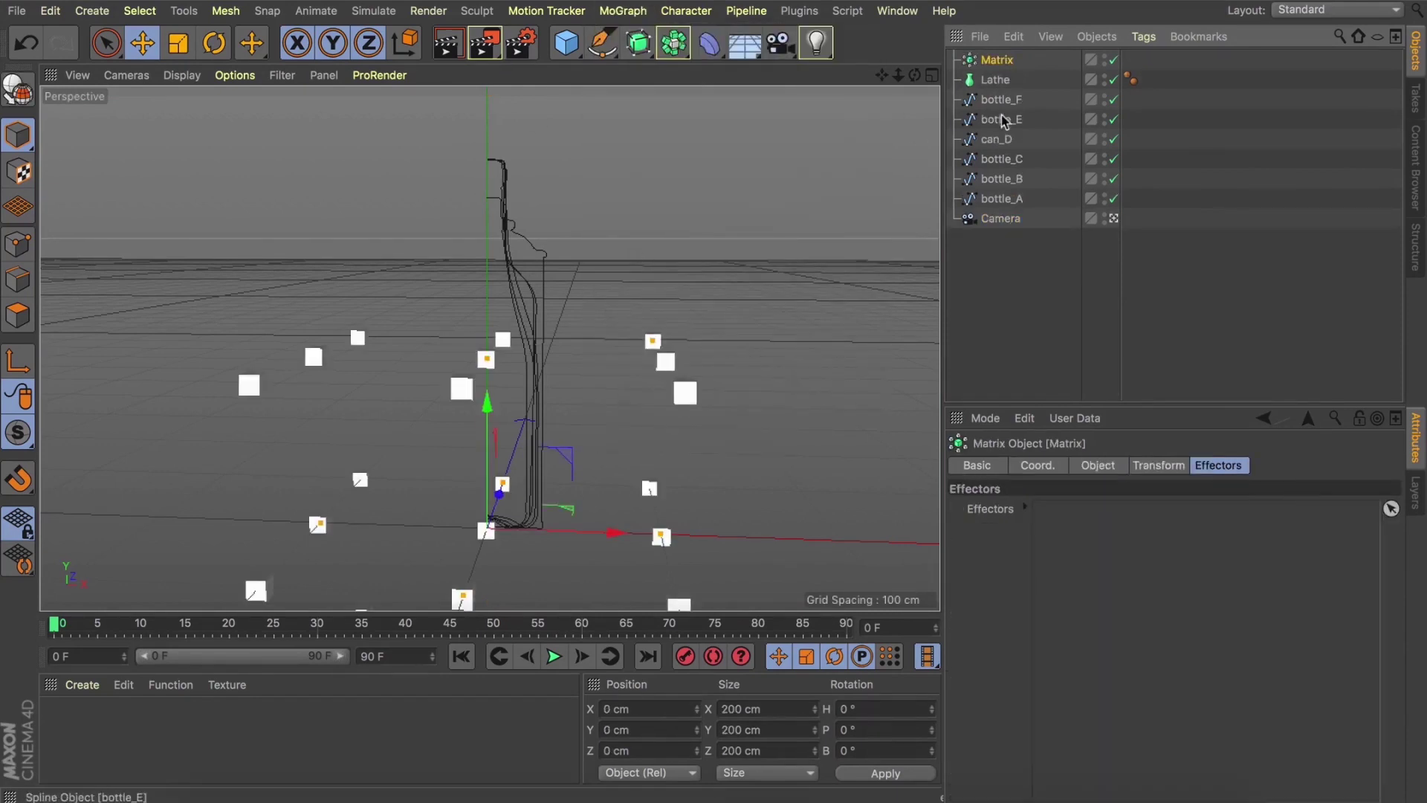
- Set the Matrix Mode to Object with bottle_A linked as its source shape
{"action": "left_click", "coordinate": [1093, 465]}
{"action": "left_click", "coordinate": [1070, 509]}
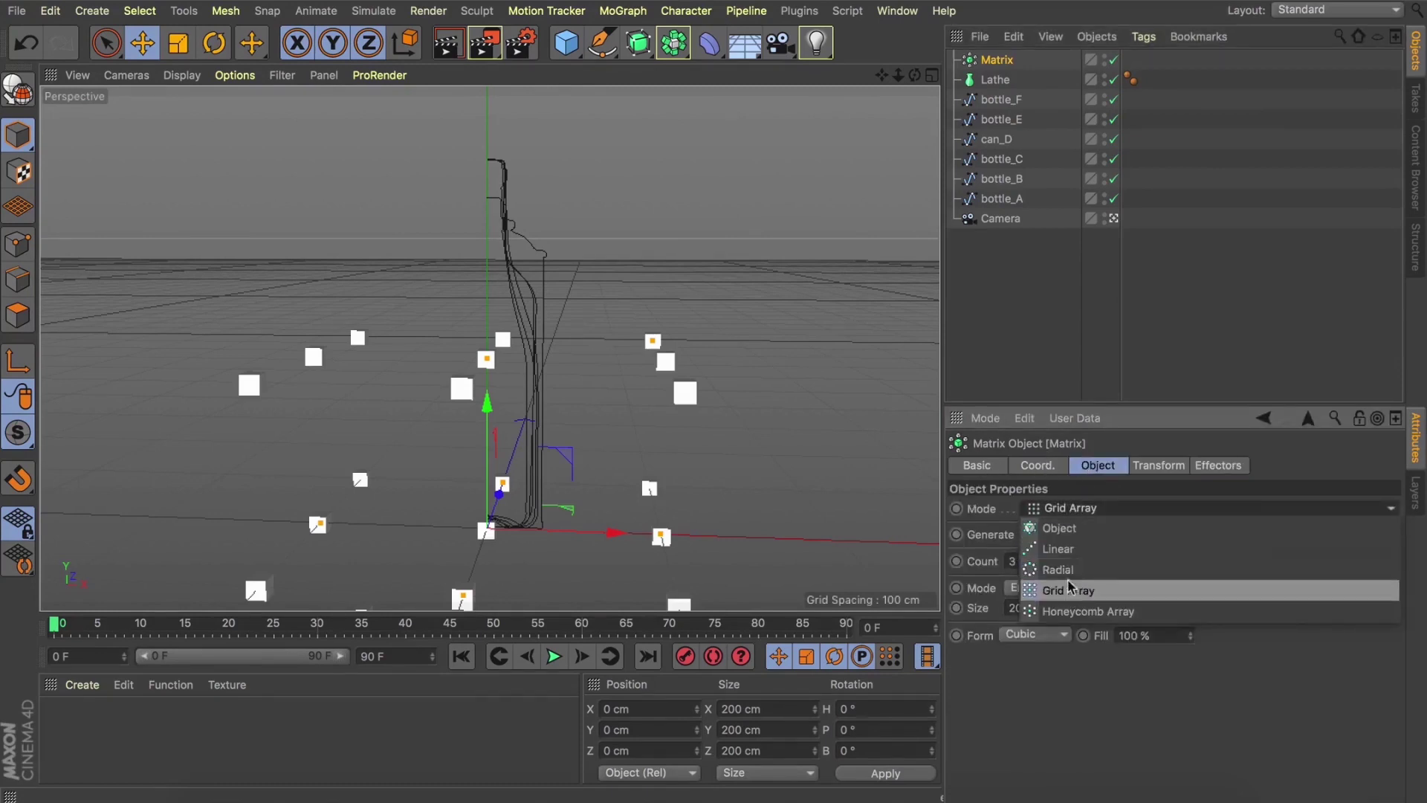
{"action": "left_click", "coordinate": [1054, 531]}
{"action": "left_click_drag", "start_coordinate": [983, 201], "coordinate": [1053, 561]}
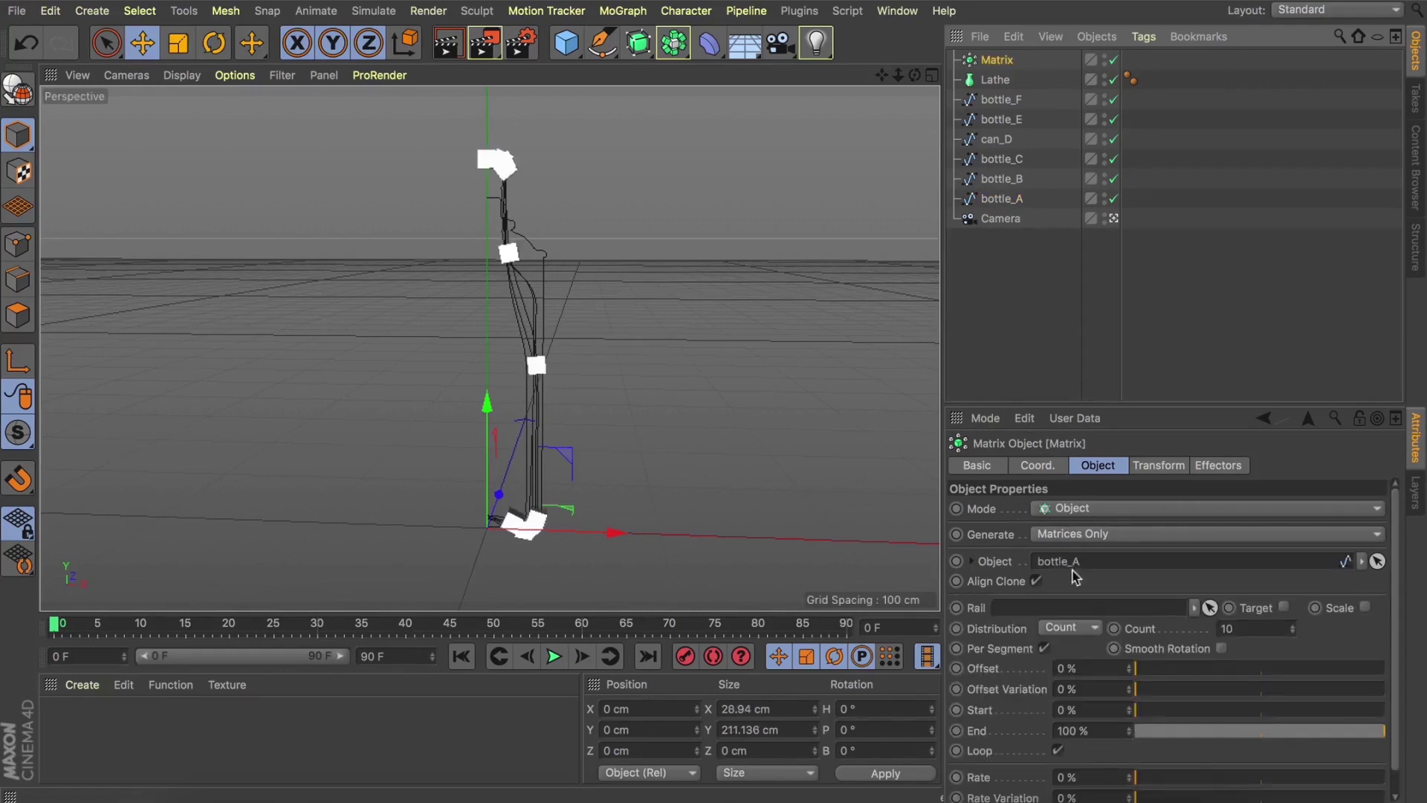
- Untick Loop, set Distribution to Even, and set the Matrix Count to 200
{"action": "left_click", "coordinate": [1058, 751]}
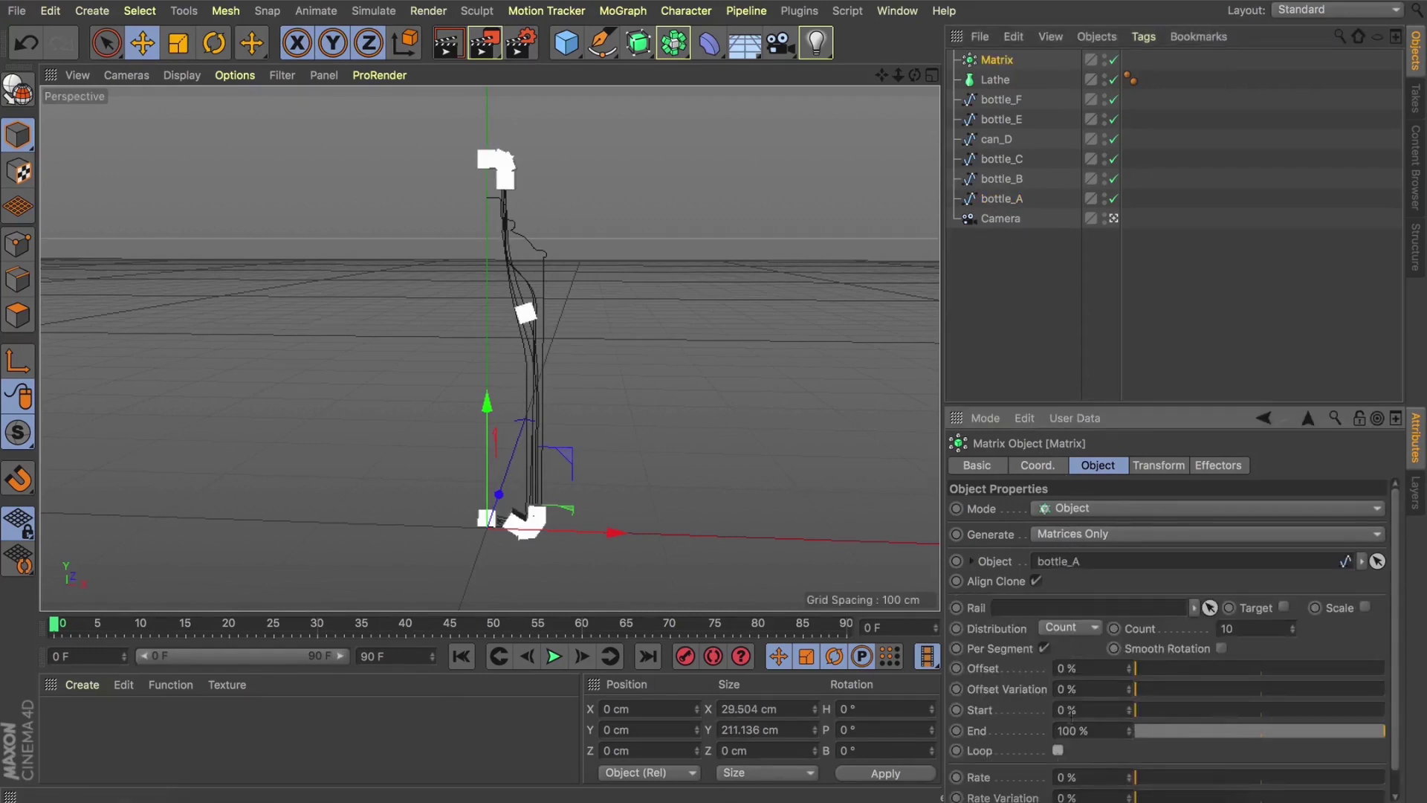
{"action": "left_click", "coordinate": [1067, 628]}
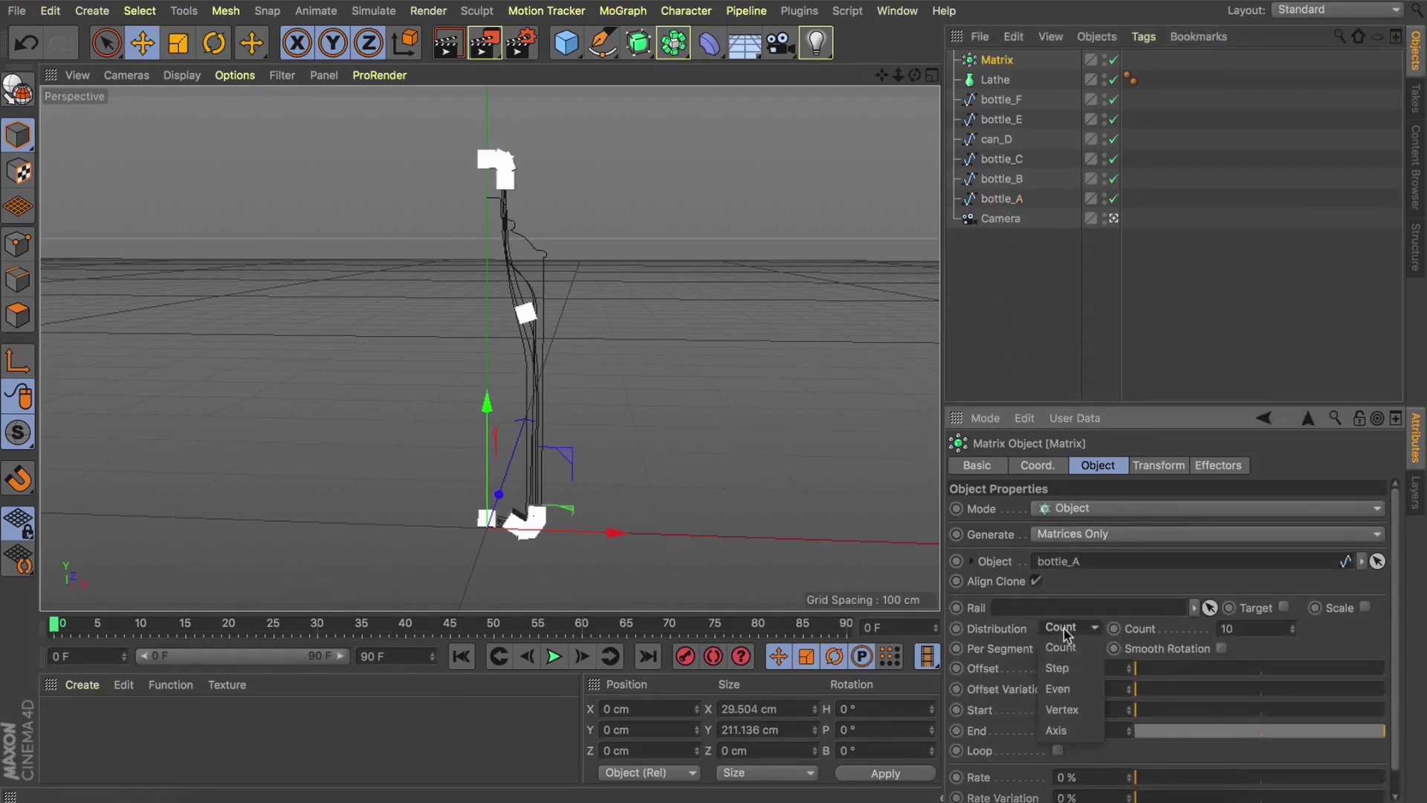
{"action": "left_click", "coordinate": [1071, 691]}
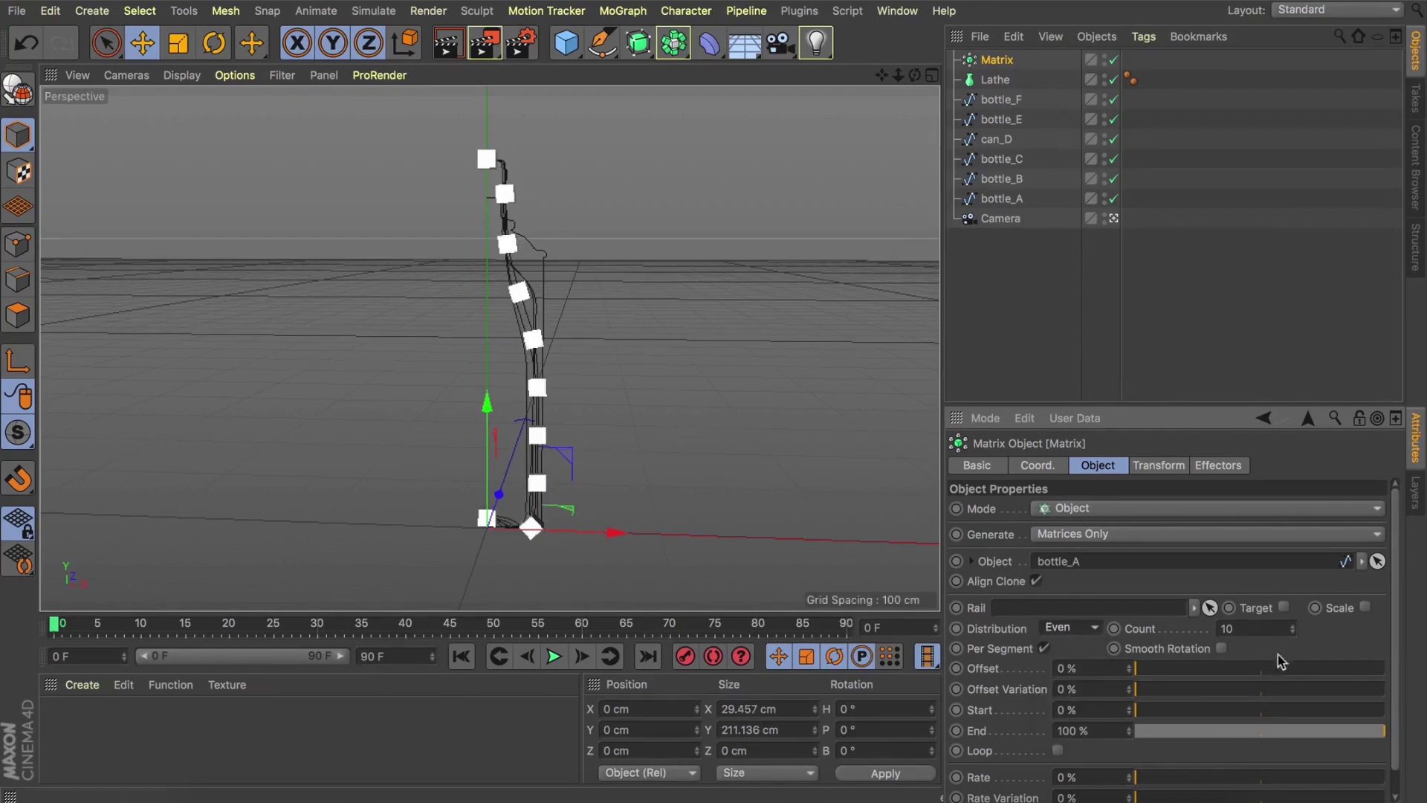
{"action": "left_click", "coordinate": [1273, 629]}
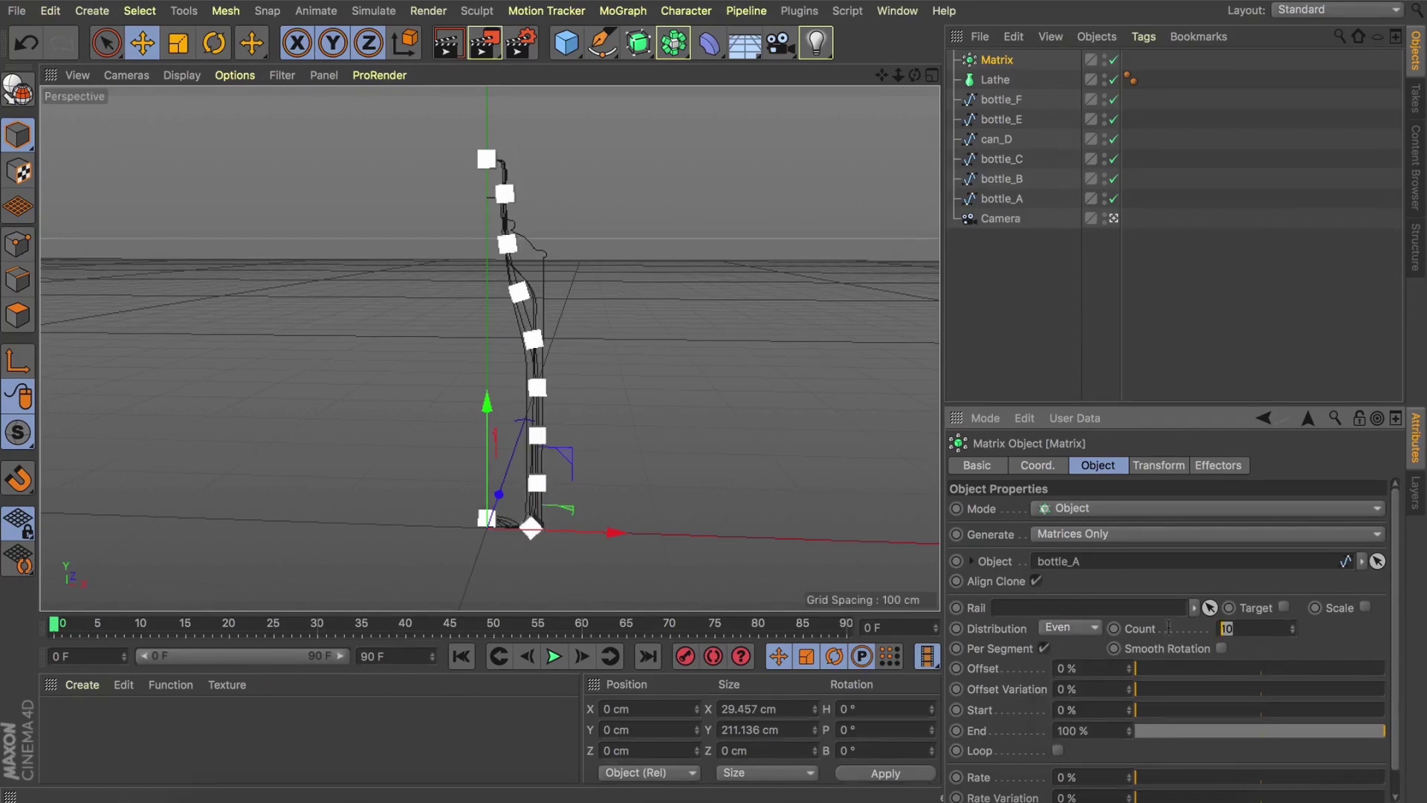
{"action": "type", "text": "200"}
{"action": "key", "text": "Return"}
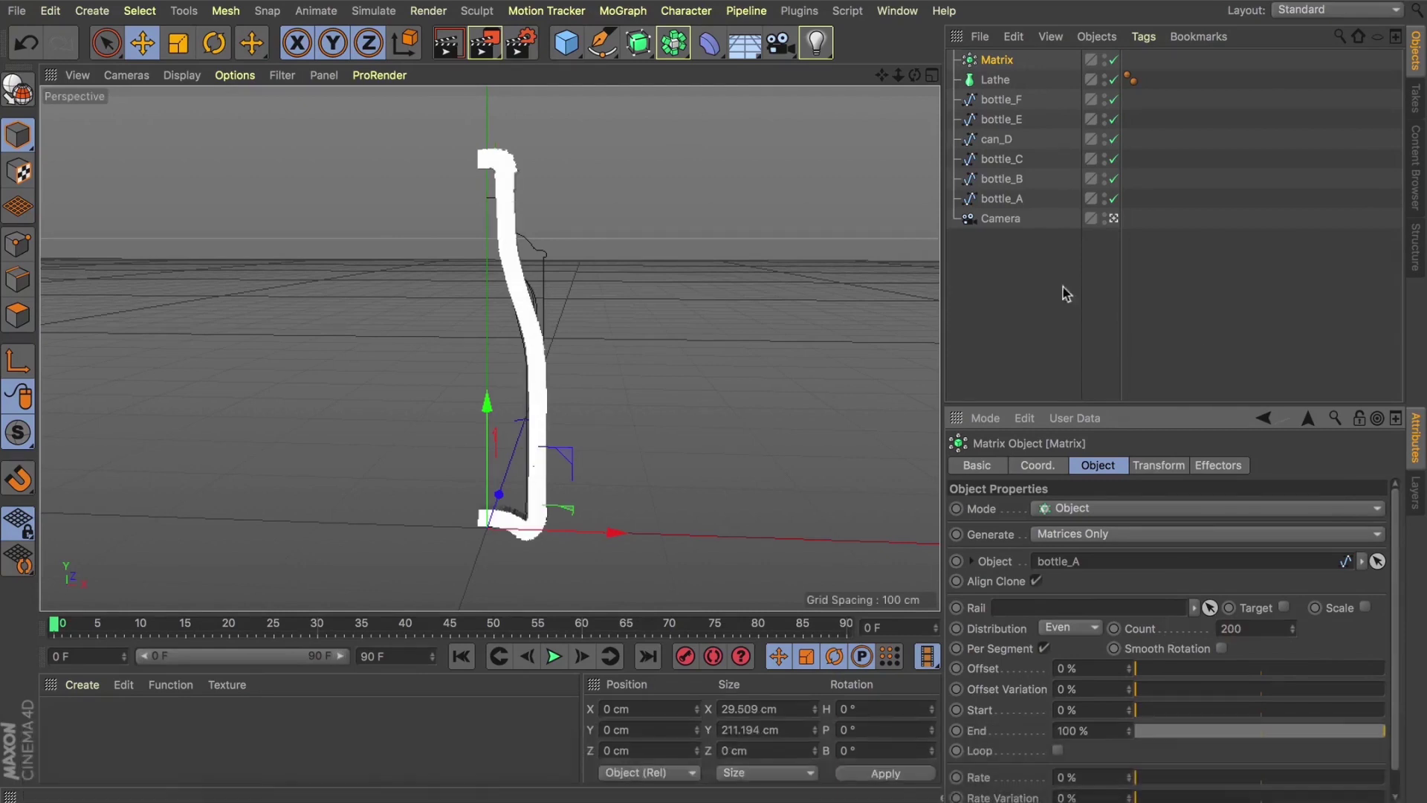
- Group bottle_A through bottle_F into a Null with Alt+G and hide it in the viewport
{"action": "left_click", "coordinate": [1024, 199]}
{"action": "key", "text": "shift"}
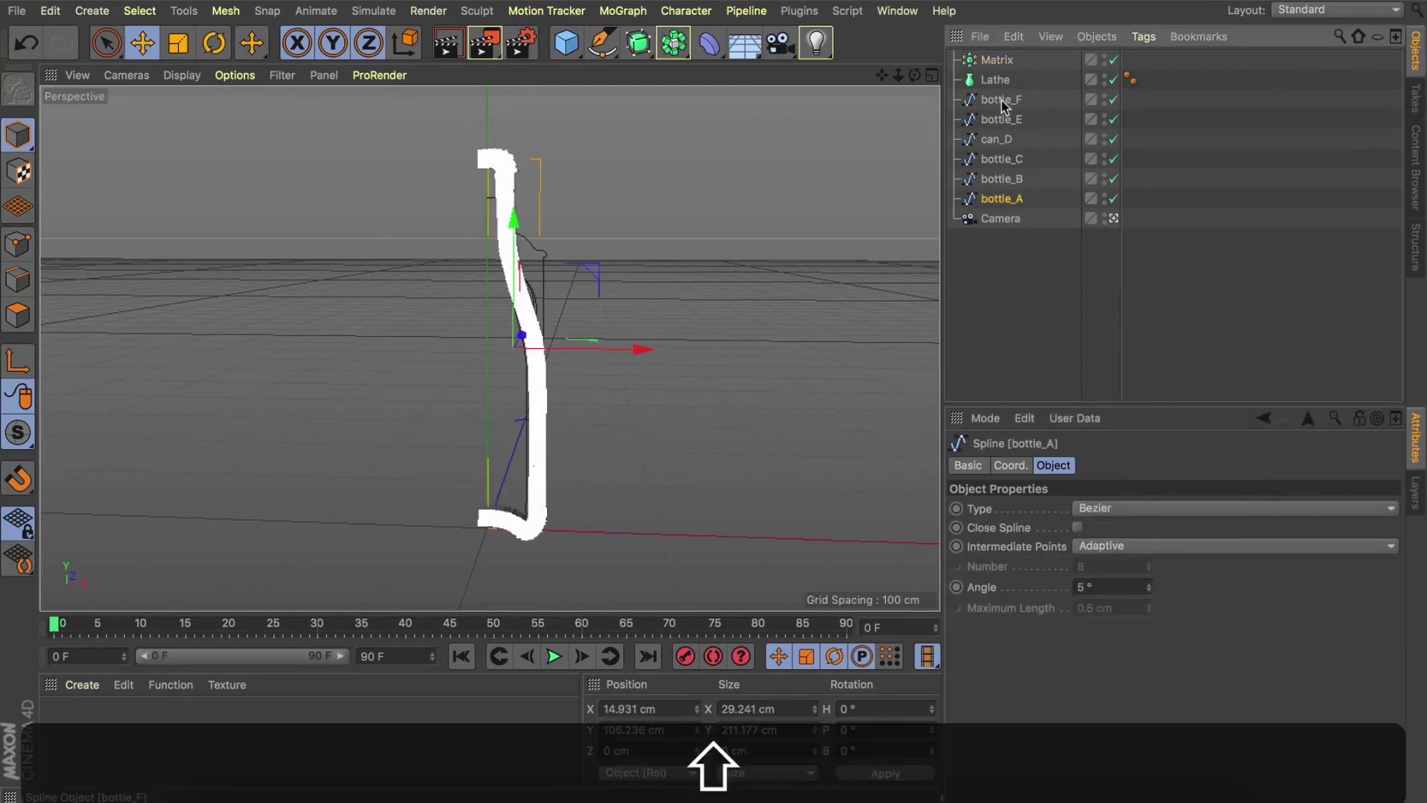
{"action": "left_click", "coordinate": [1002, 100], "text": "shift"}
{"action": "key", "text": "alt+g"}
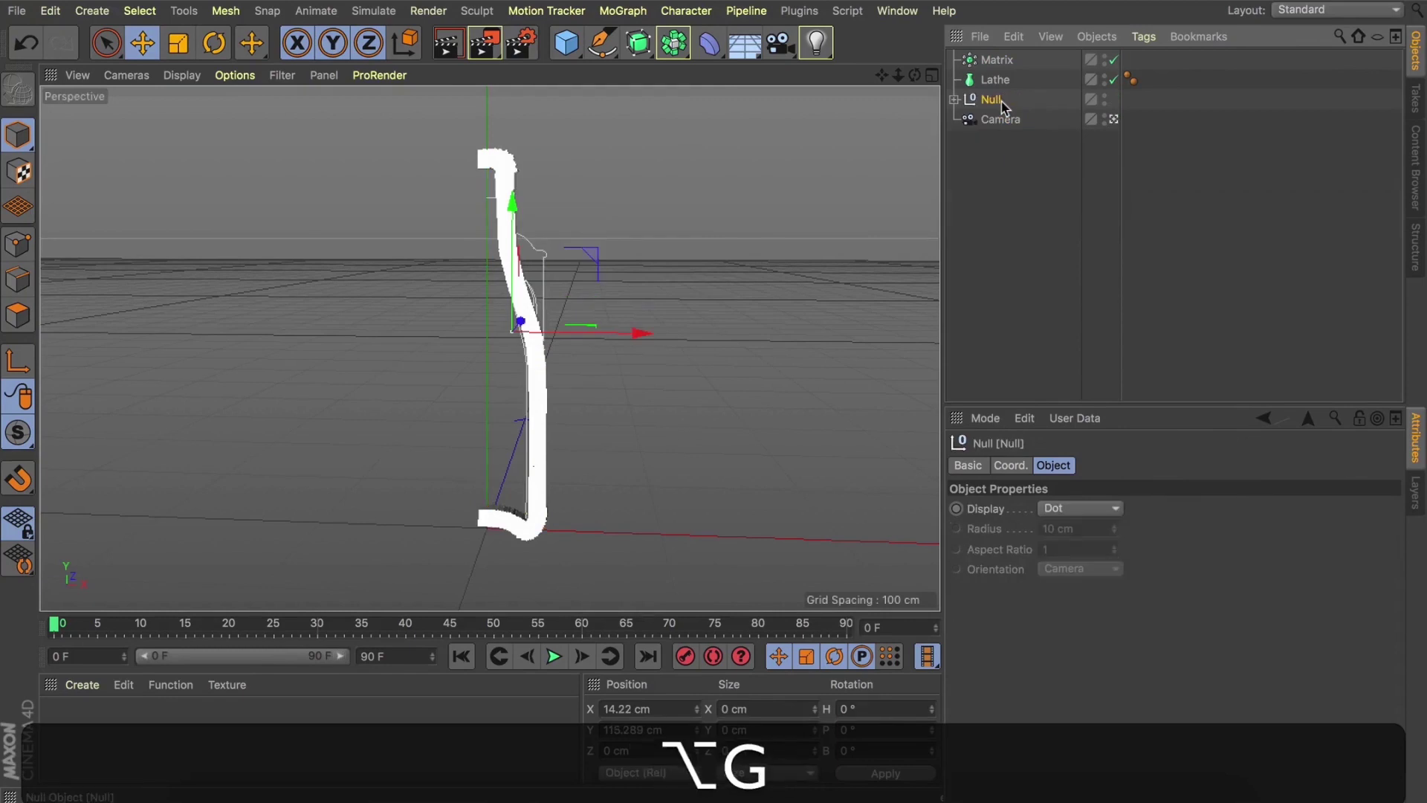
{"action": "left_click", "coordinate": [1105, 96]}
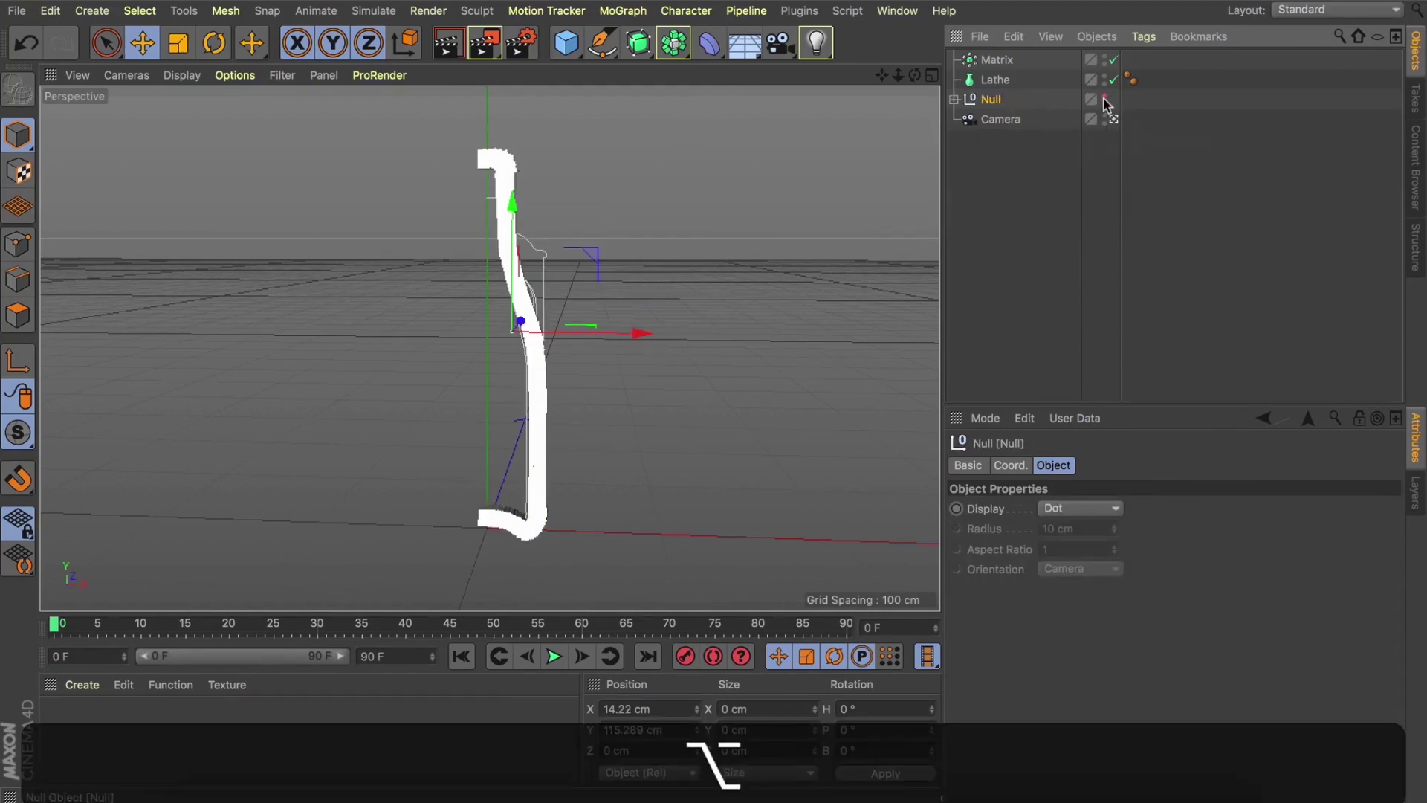
{"action": "left_click", "coordinate": [1045, 176]}
- Add a Tracer object for the Matrix and move the Matrix above it
{"action": "left_click", "coordinate": [998, 64]}
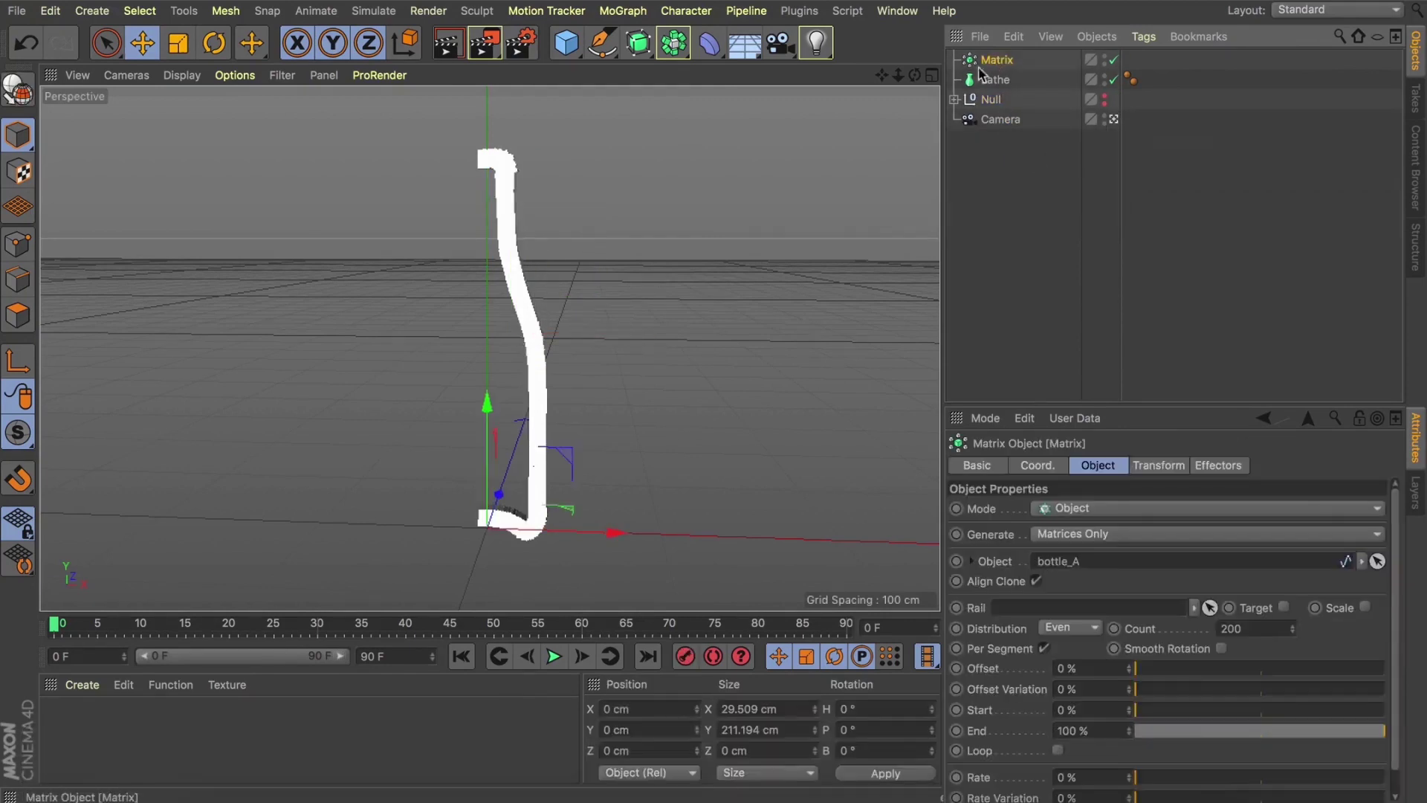
{"action": "left_click", "coordinate": [616, 12]}
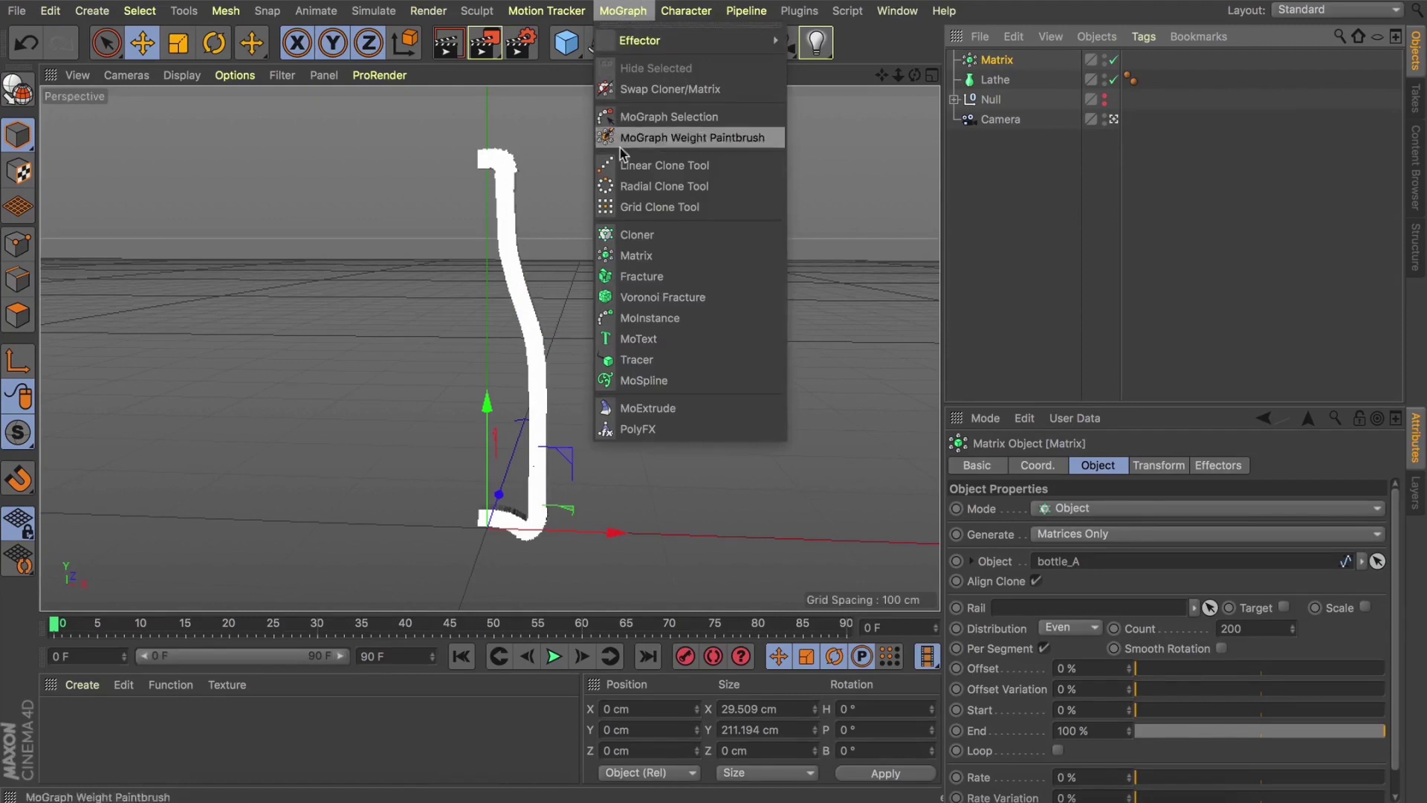
{"action": "left_click", "coordinate": [630, 361]}
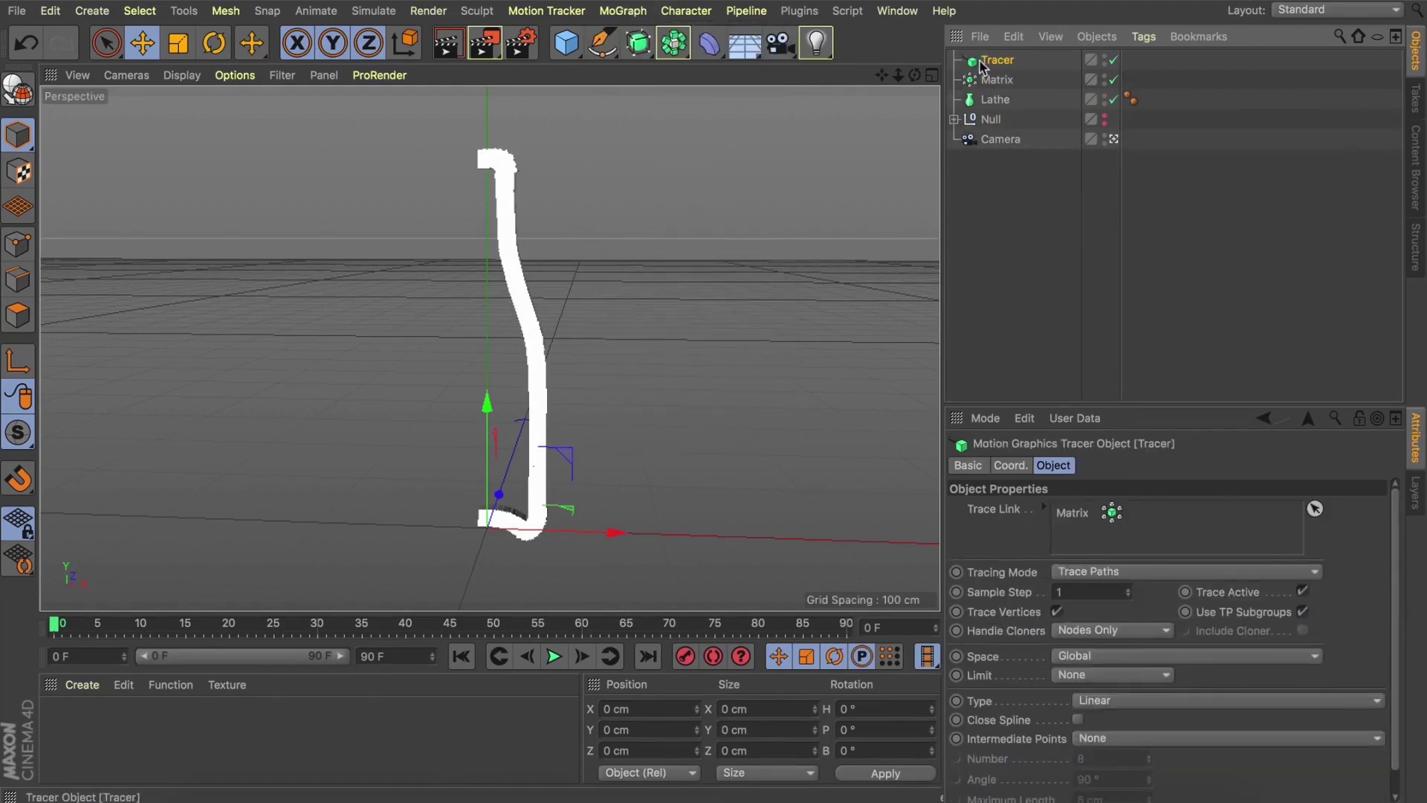
{"action": "left_click_drag", "start_coordinate": [983, 78], "coordinate": [980, 55]}
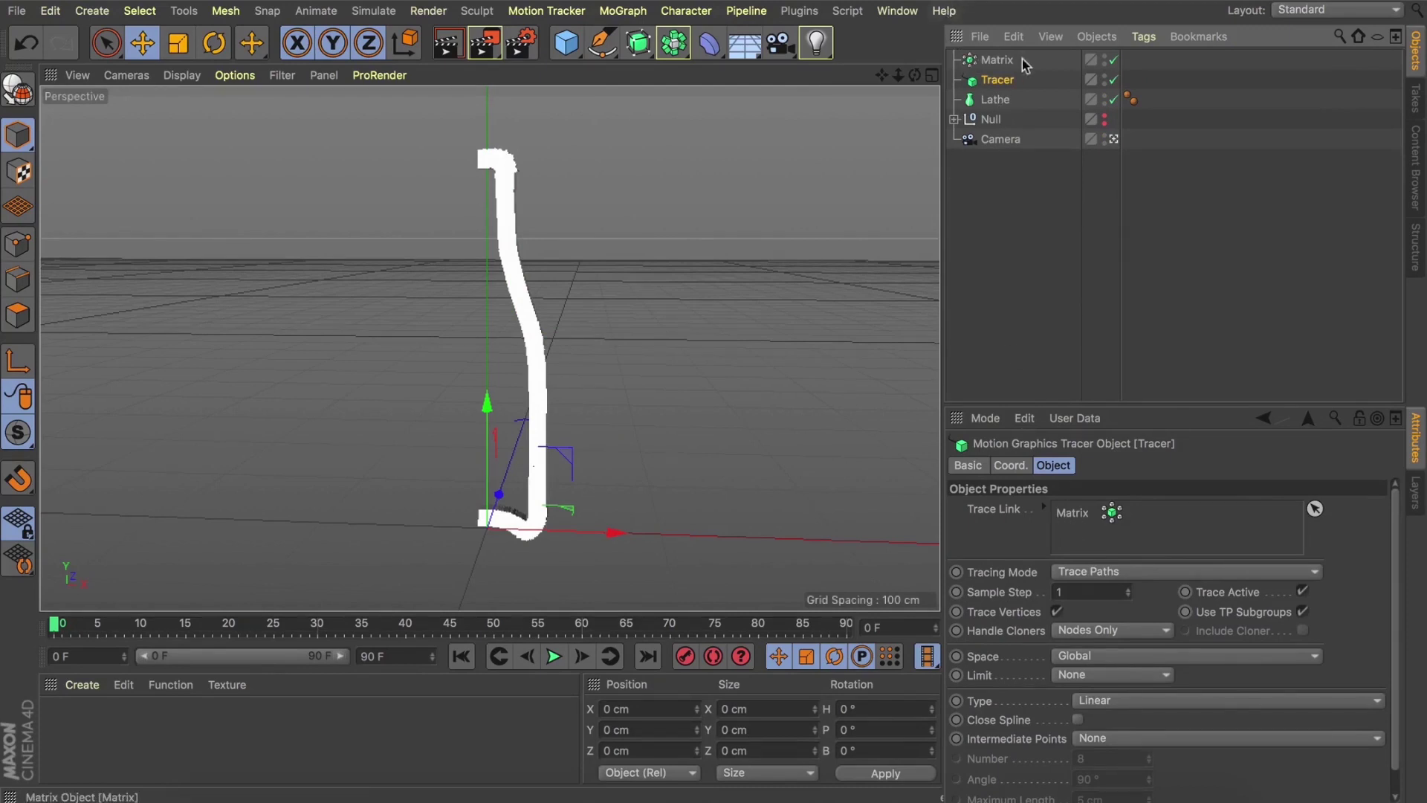
- Set the Tracer to Connect All Objects, B-Spline type, and Subdivided intermediate points
{"action": "left_click", "coordinate": [1071, 568]}
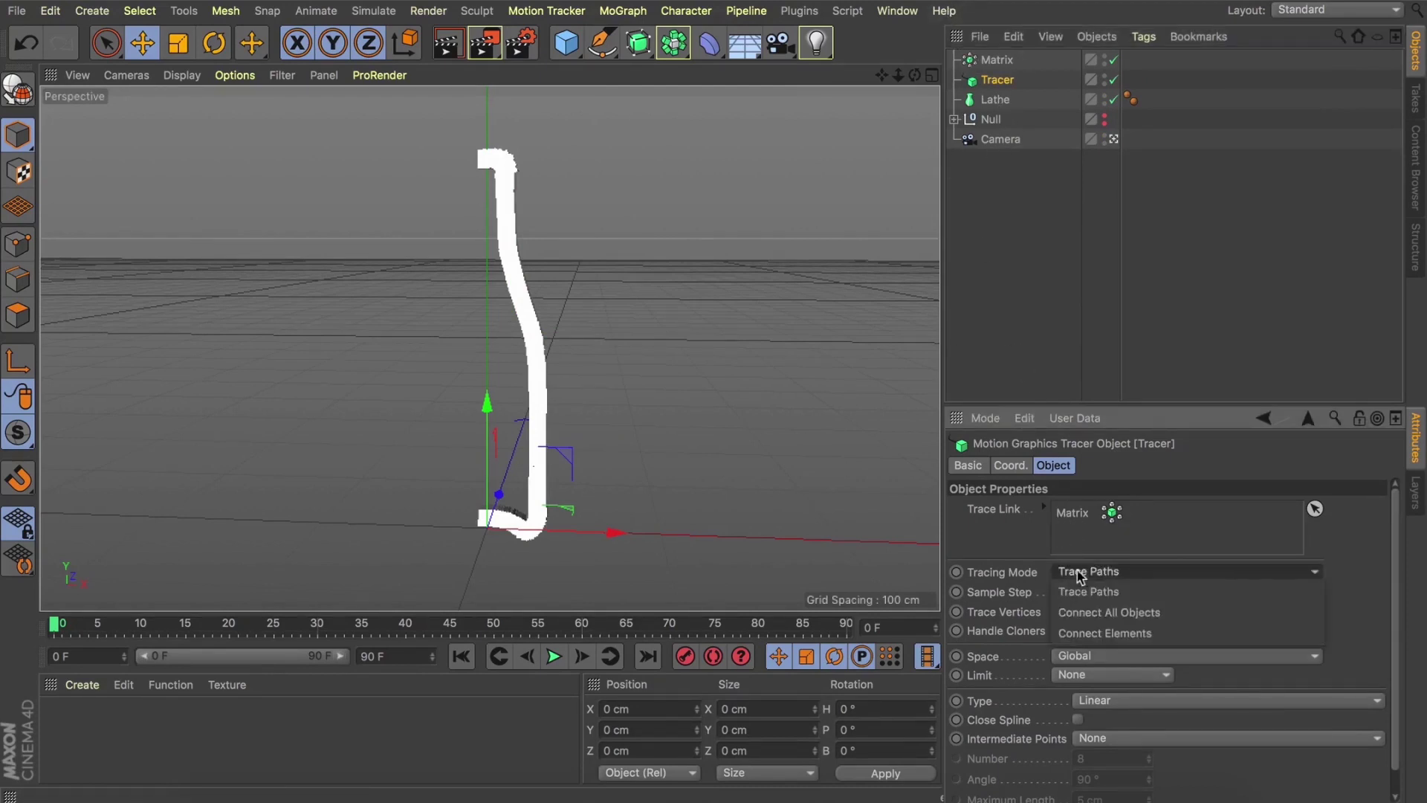
{"action": "left_click", "coordinate": [1099, 616]}
{"action": "left_click", "coordinate": [1118, 706]}
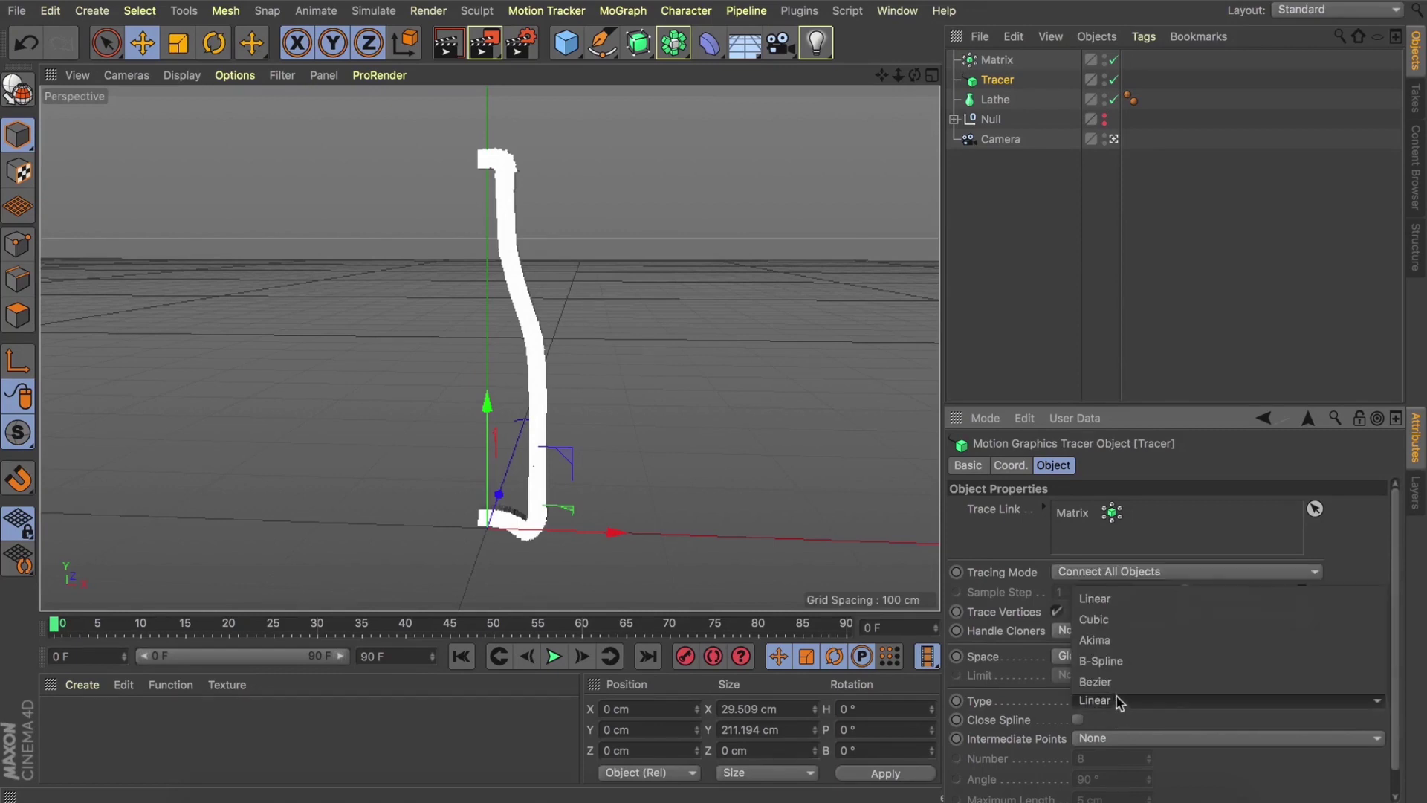
{"action": "left_click", "coordinate": [1109, 667]}
{"action": "left_click", "coordinate": [1107, 740]}
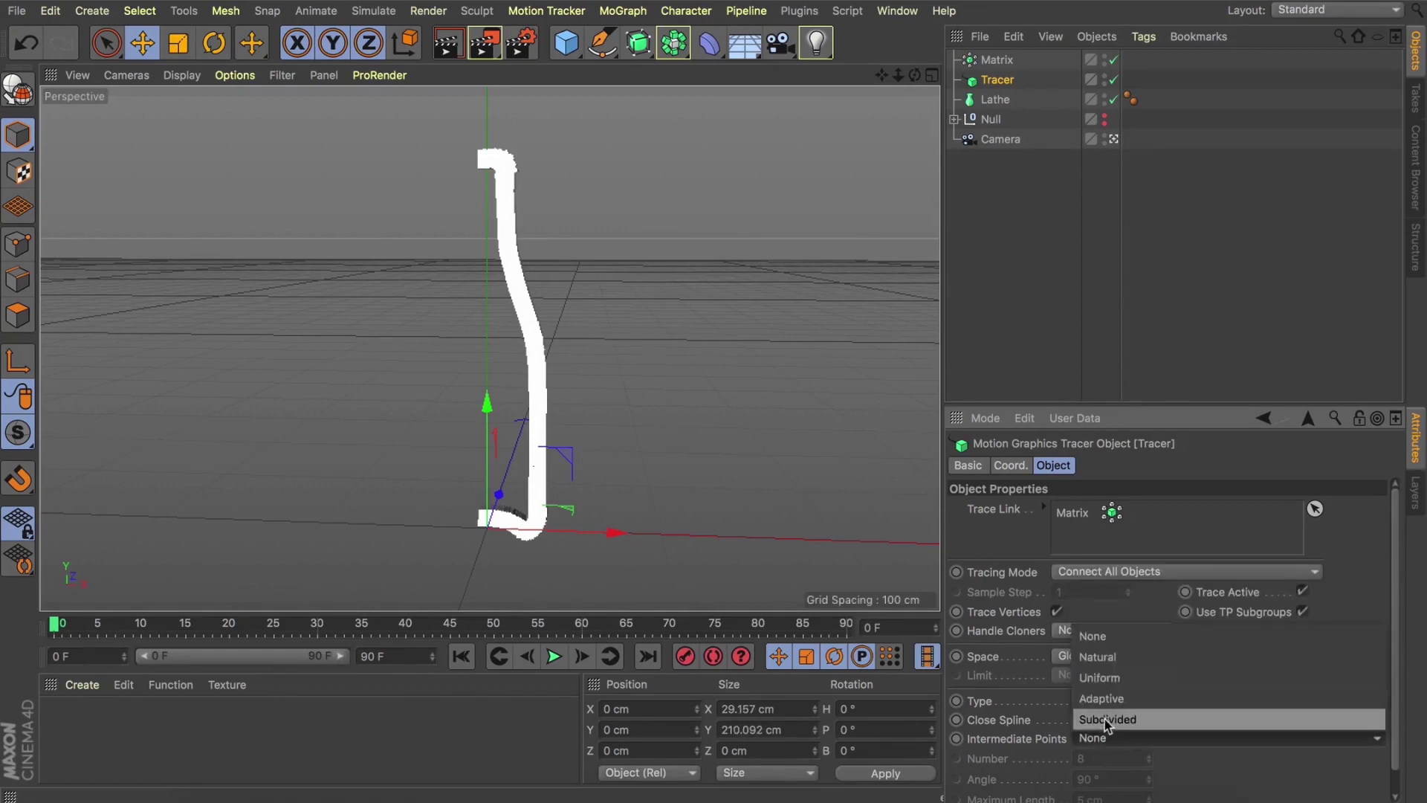
{"action": "left_click", "coordinate": [1104, 719]}
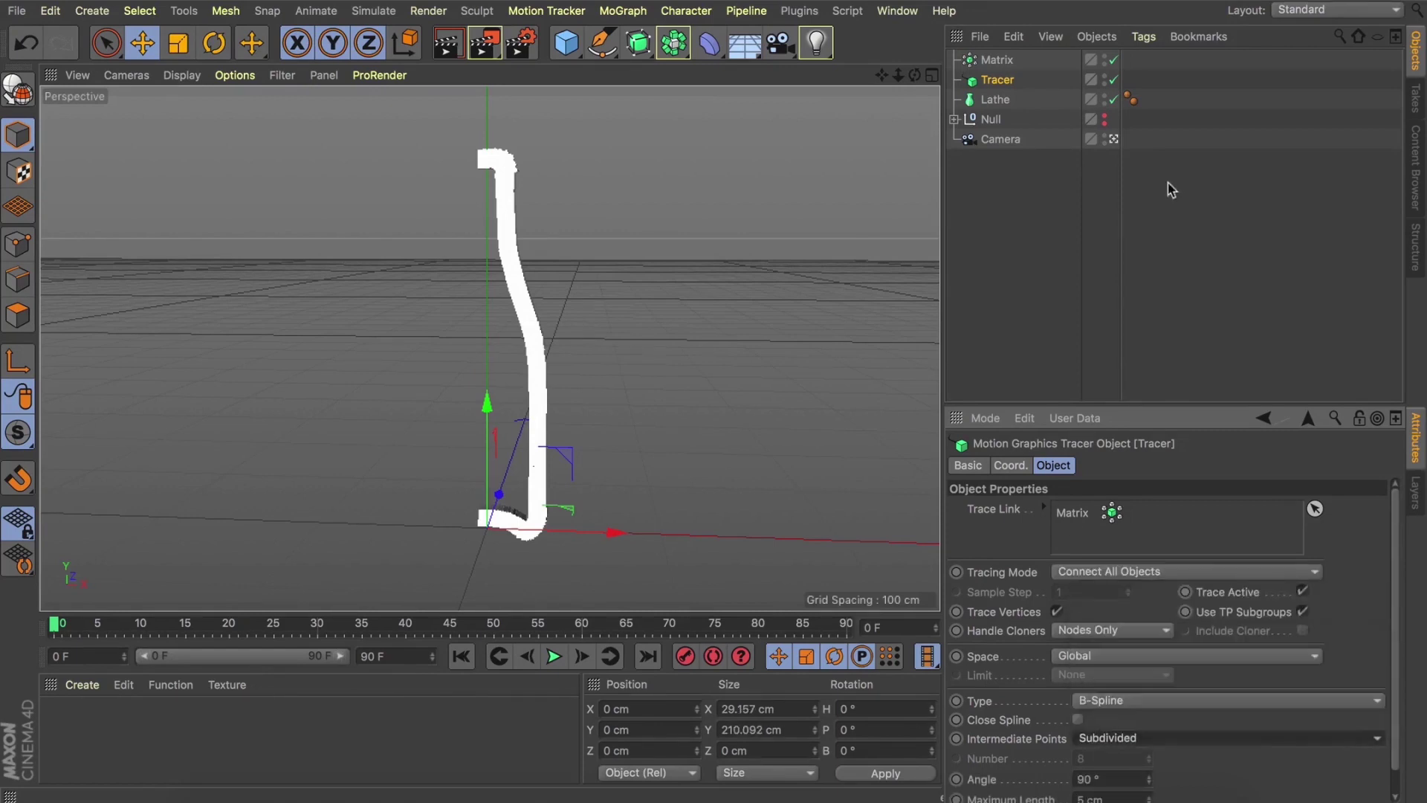
- Hide the Matrix points in both editor and render, then orbit around the traced spline
{"action": "key", "text": "alt"}
{"action": "left_click", "coordinate": [1105, 62], "text": "alt"}
{"action": "left_click", "coordinate": [988, 159]}
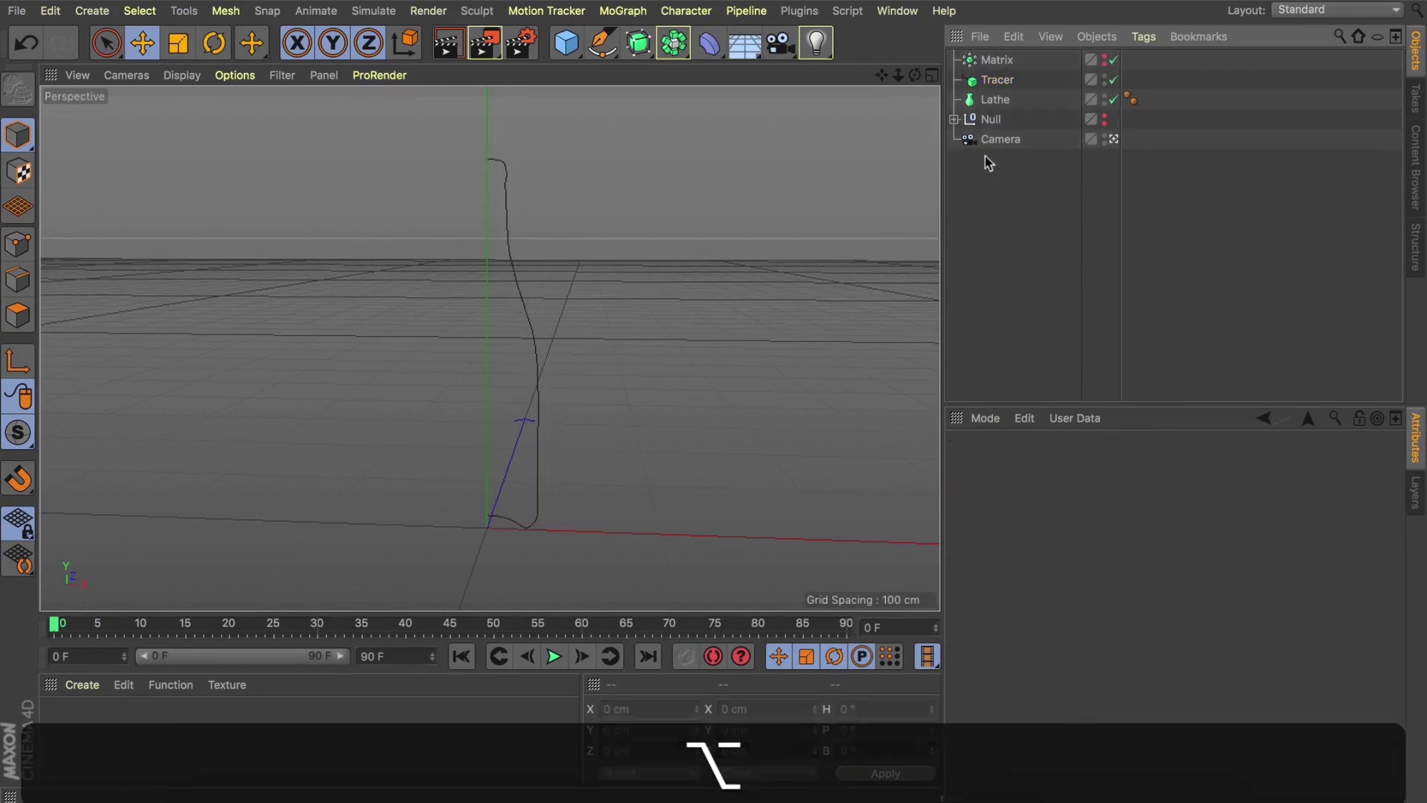
{"action": "left_click_drag", "start_coordinate": [476, 343], "coordinate": [489, 349], "text": "alt"}
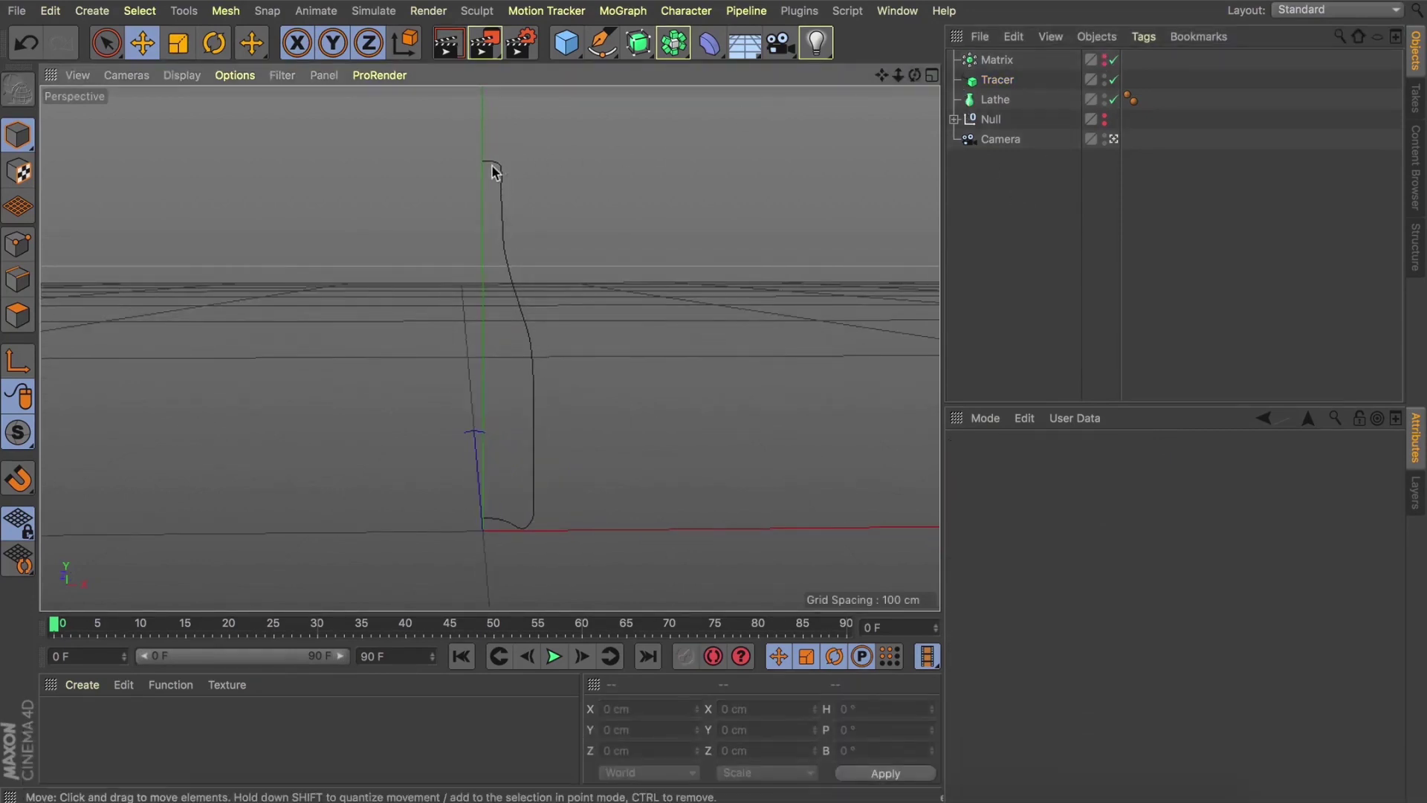
{"action": "scroll", "coordinate": [493, 169], "scroll_direction": "up", "scroll_amount": 5}
{"action": "scroll", "coordinate": [497, 172], "scroll_direction": "up", "scroll_amount": 2}
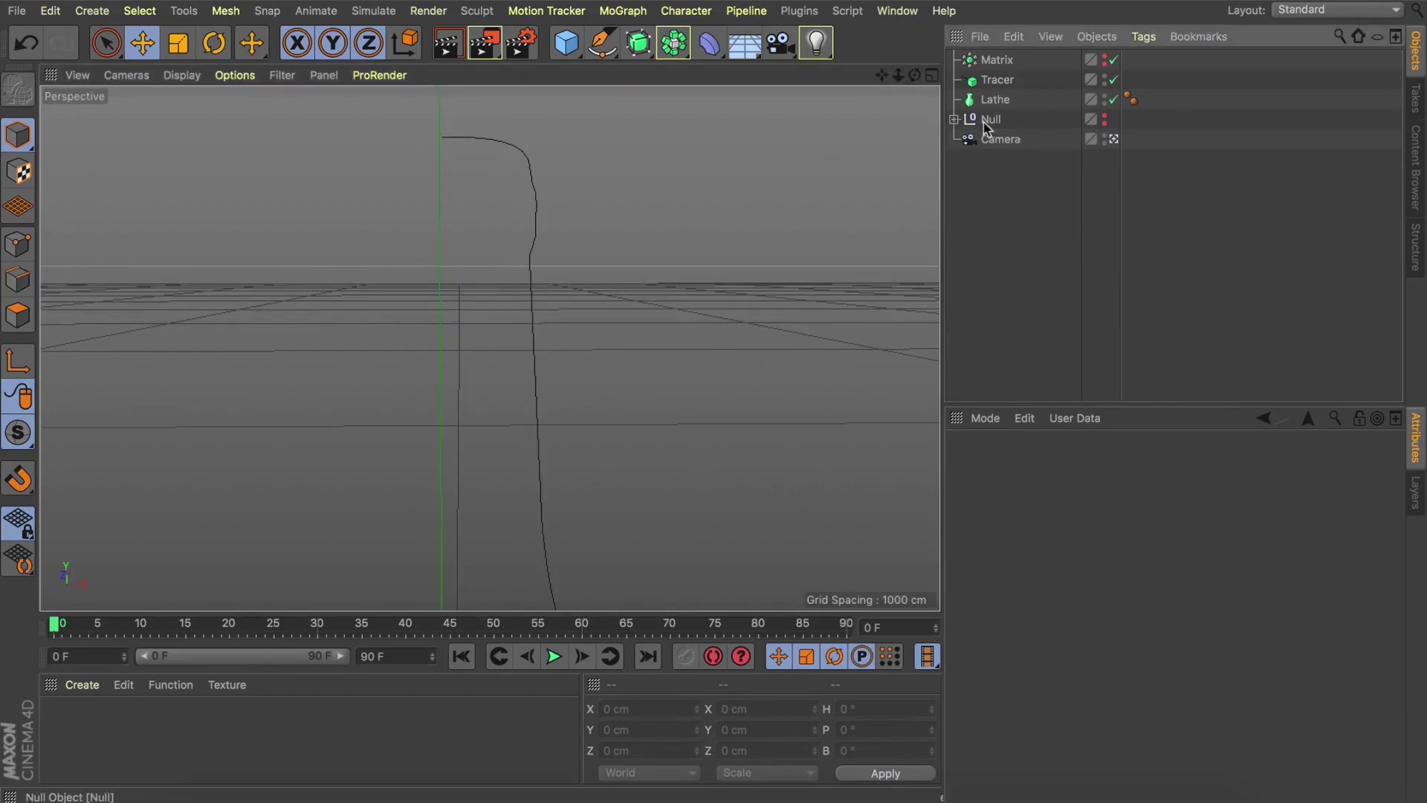
- Expand the Null and reposition bottle_A in the hierarchy, zooming to compare the trace
{"action": "left_click", "coordinate": [954, 119]}
{"action": "left_click_drag", "start_coordinate": [1008, 238], "coordinate": [986, 94]}
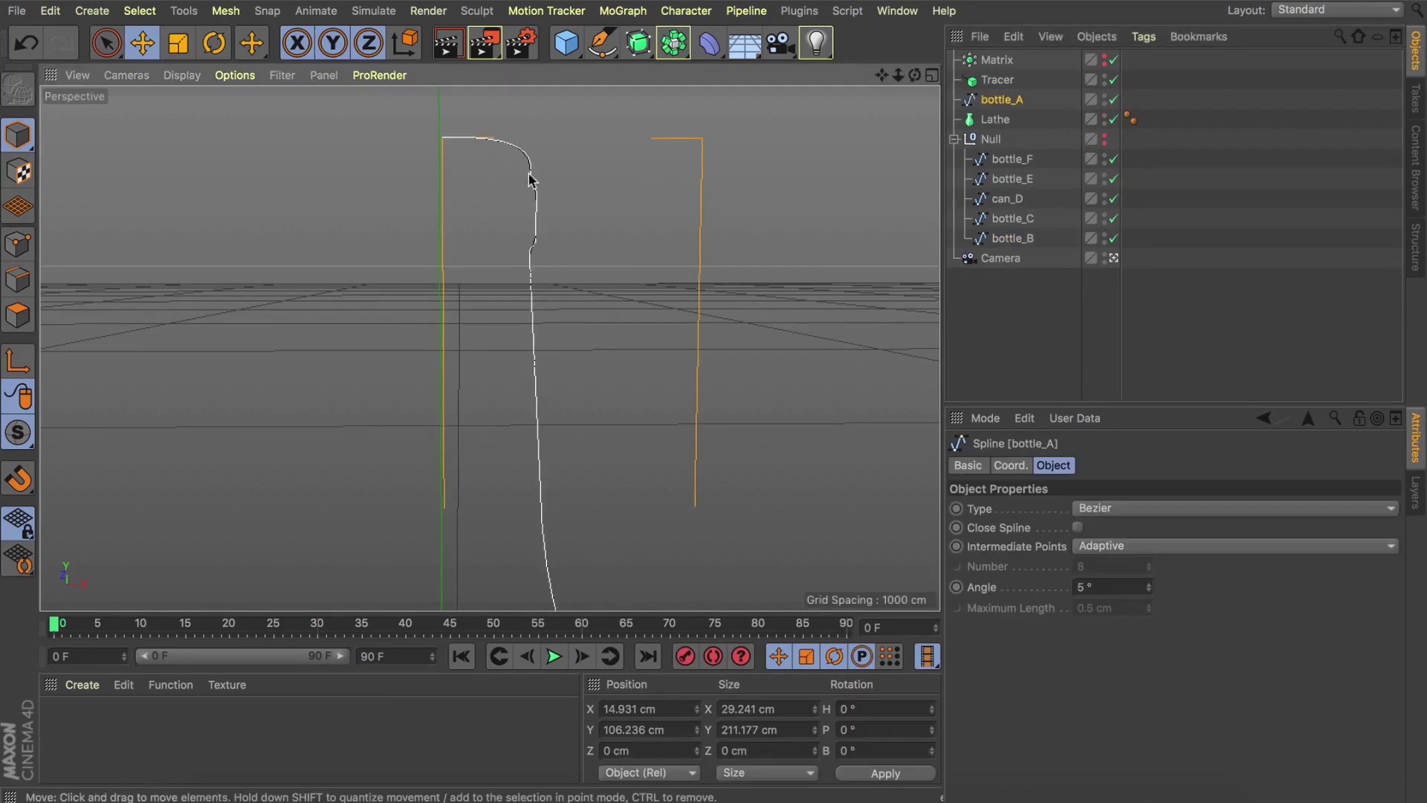
{"action": "right_click_drag", "start_coordinate": [528, 178], "coordinate": [576, 218], "text": "alt"}
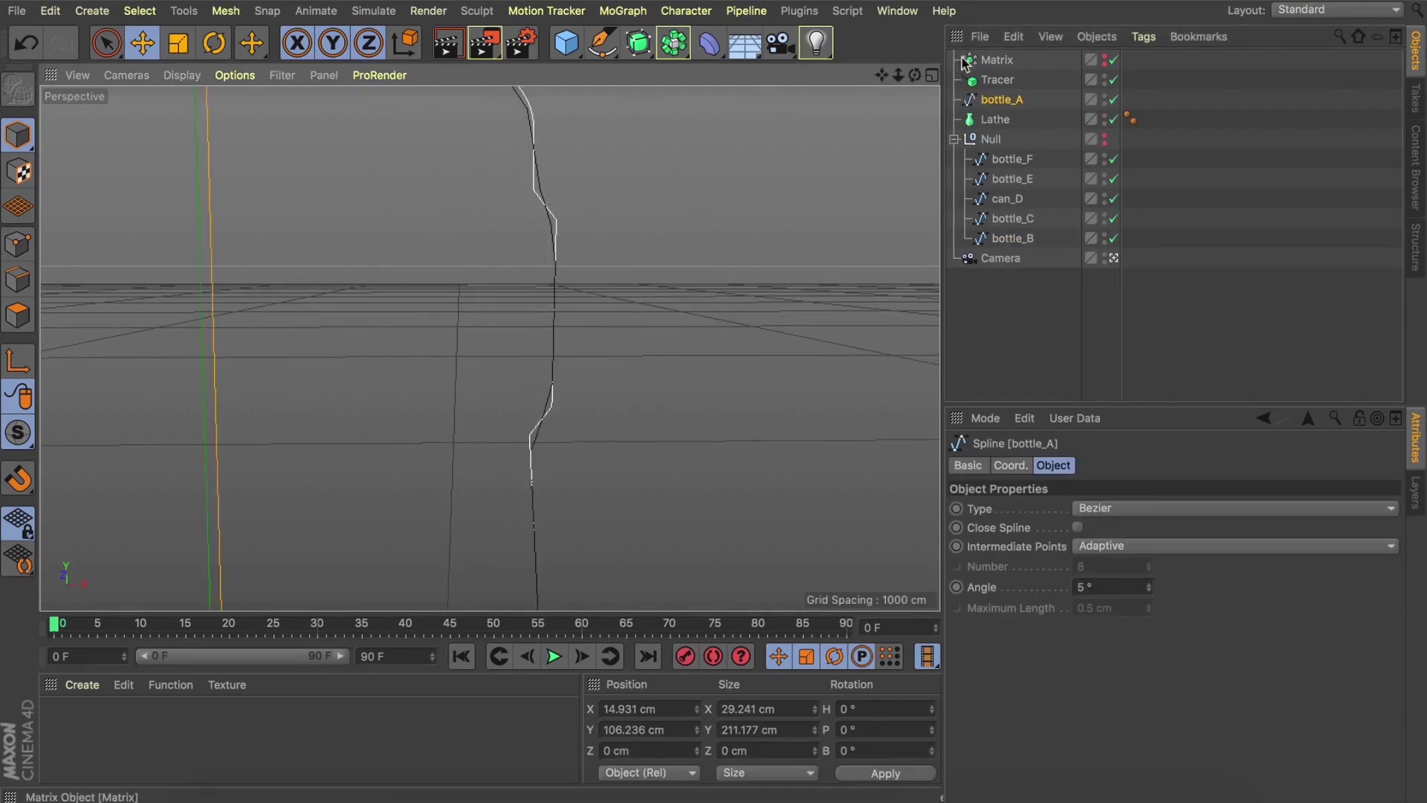
- Raise the Matrix Count to 300 points
{"action": "left_click", "coordinate": [997, 59]}
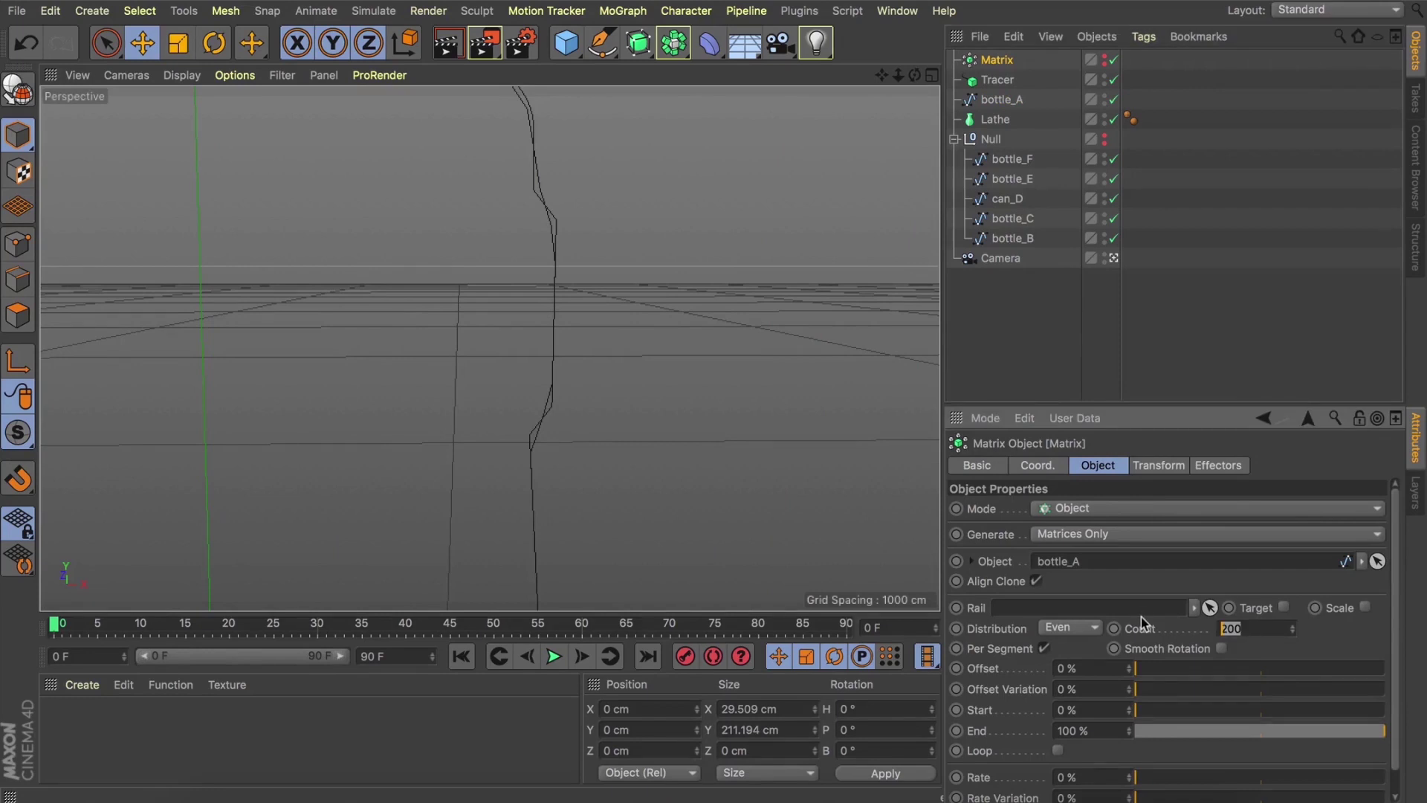
{"action": "type", "text": "300"}
{"action": "key", "text": "Return"}
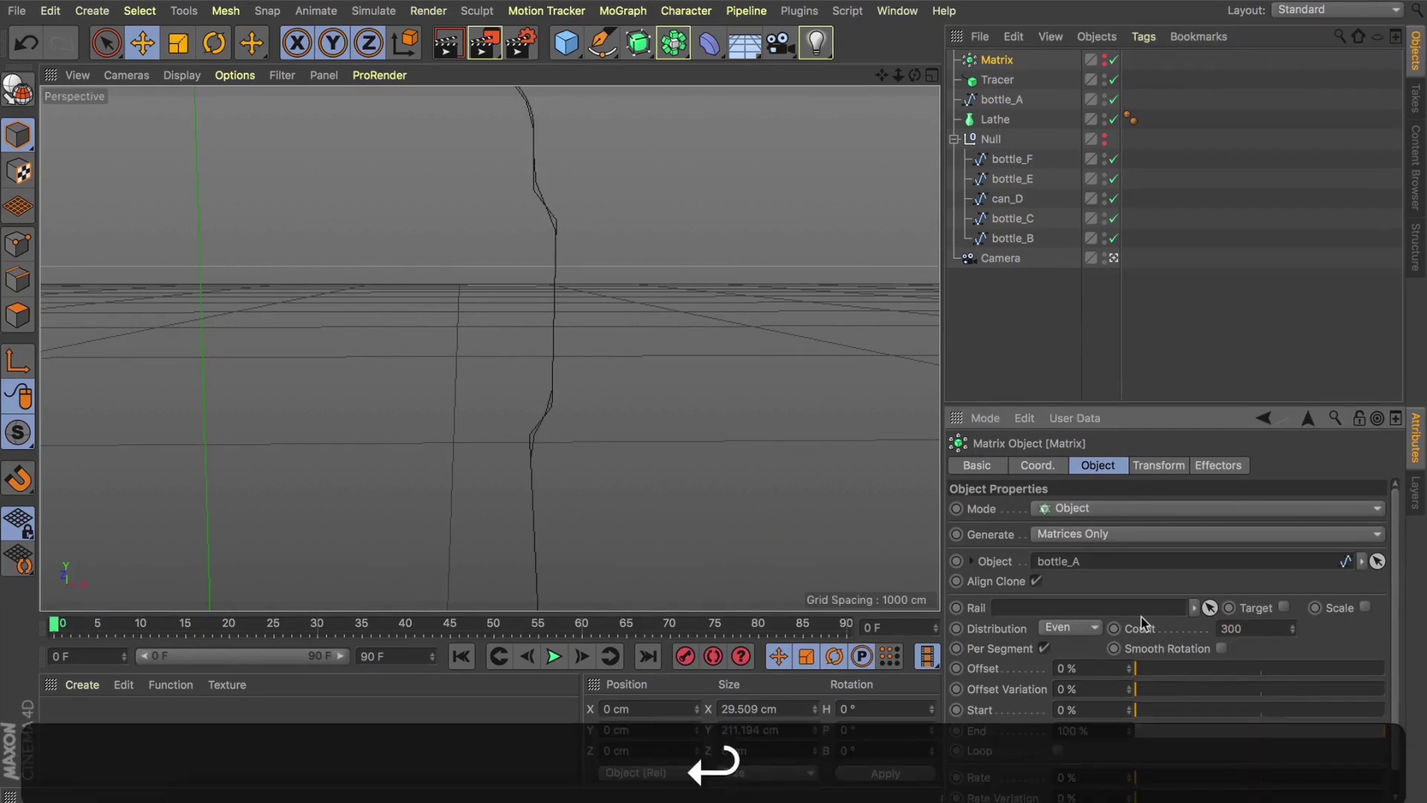
{"action": "scroll", "coordinate": [1143, 623], "scroll_direction": "down", "scroll_amount": 1}
{"action": "scroll", "coordinate": [1144, 623], "scroll_direction": "up", "scroll_amount": 1}
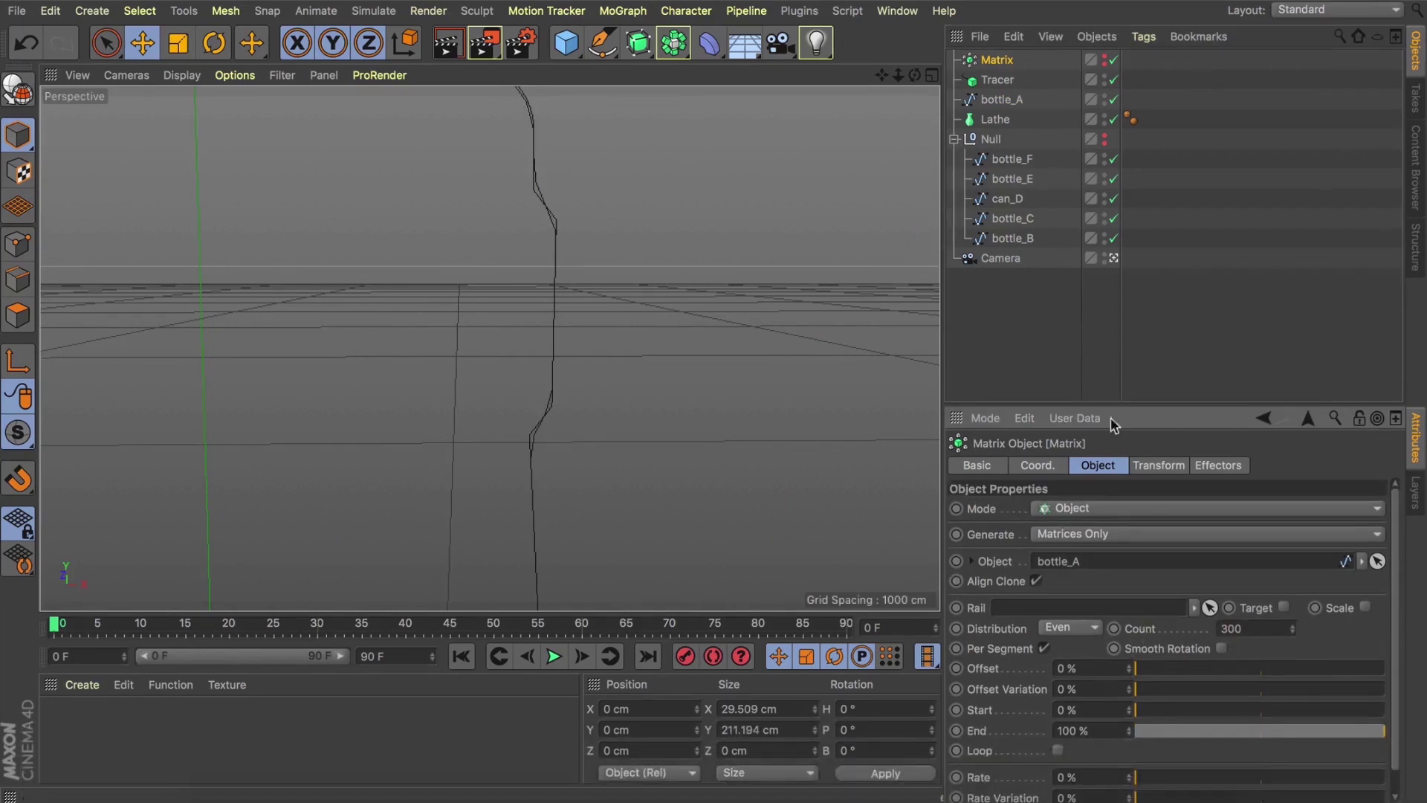
- Change the Tracer's spline Type to Bezier
{"action": "left_click", "coordinate": [997, 80]}
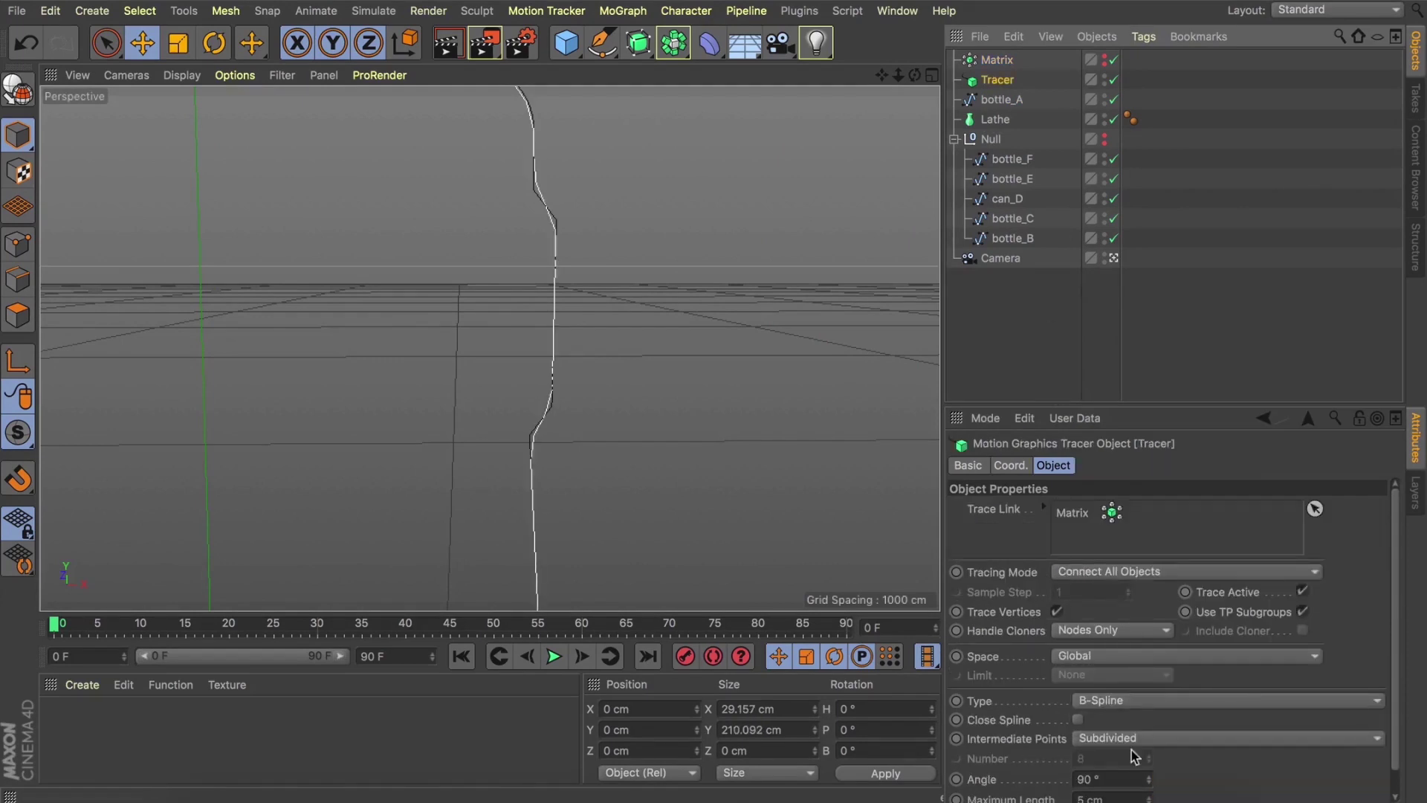
{"action": "left_click", "coordinate": [1130, 701]}
{"action": "left_click", "coordinate": [1108, 691]}
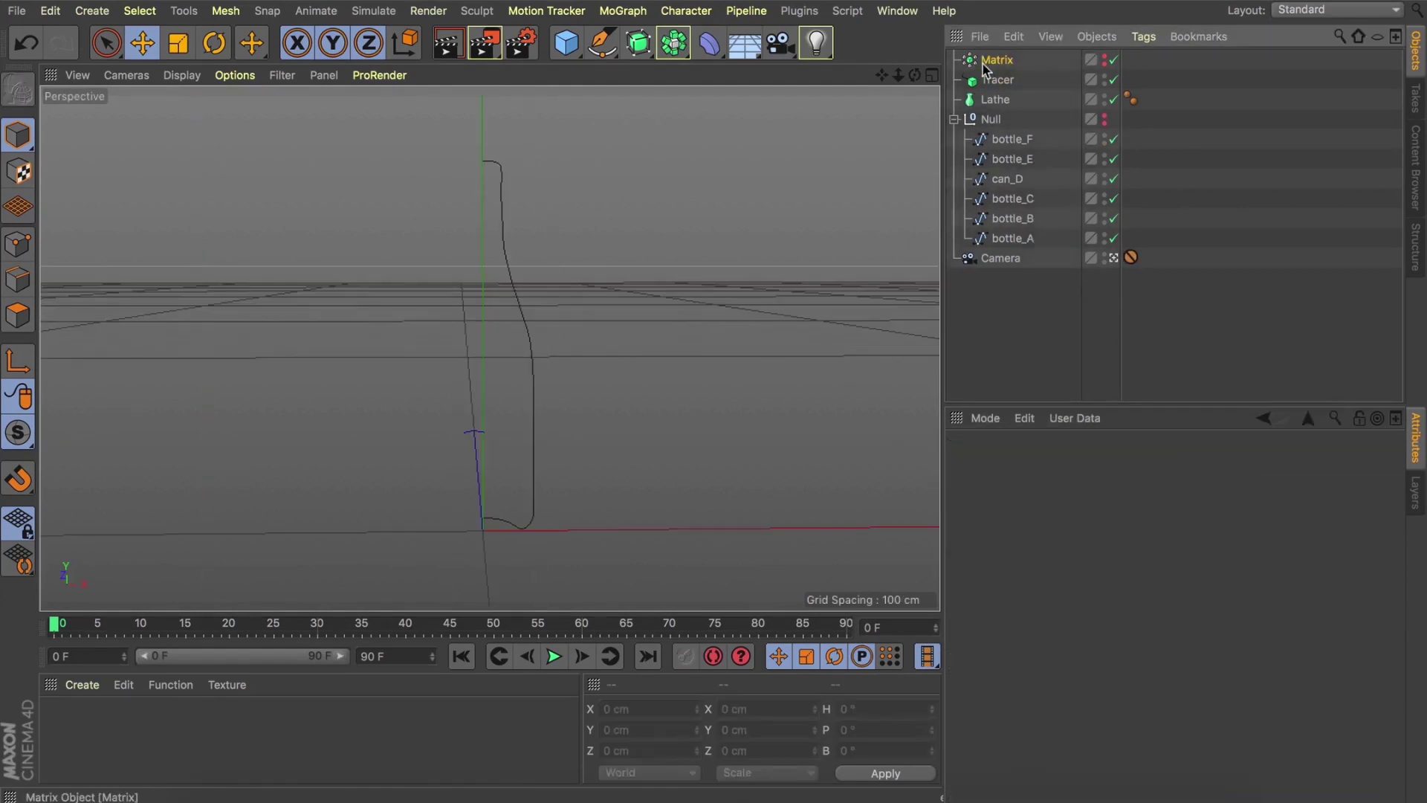
- Rename the Matrix to 'Matrix A'
{"action": "left_click", "coordinate": [997, 65]}
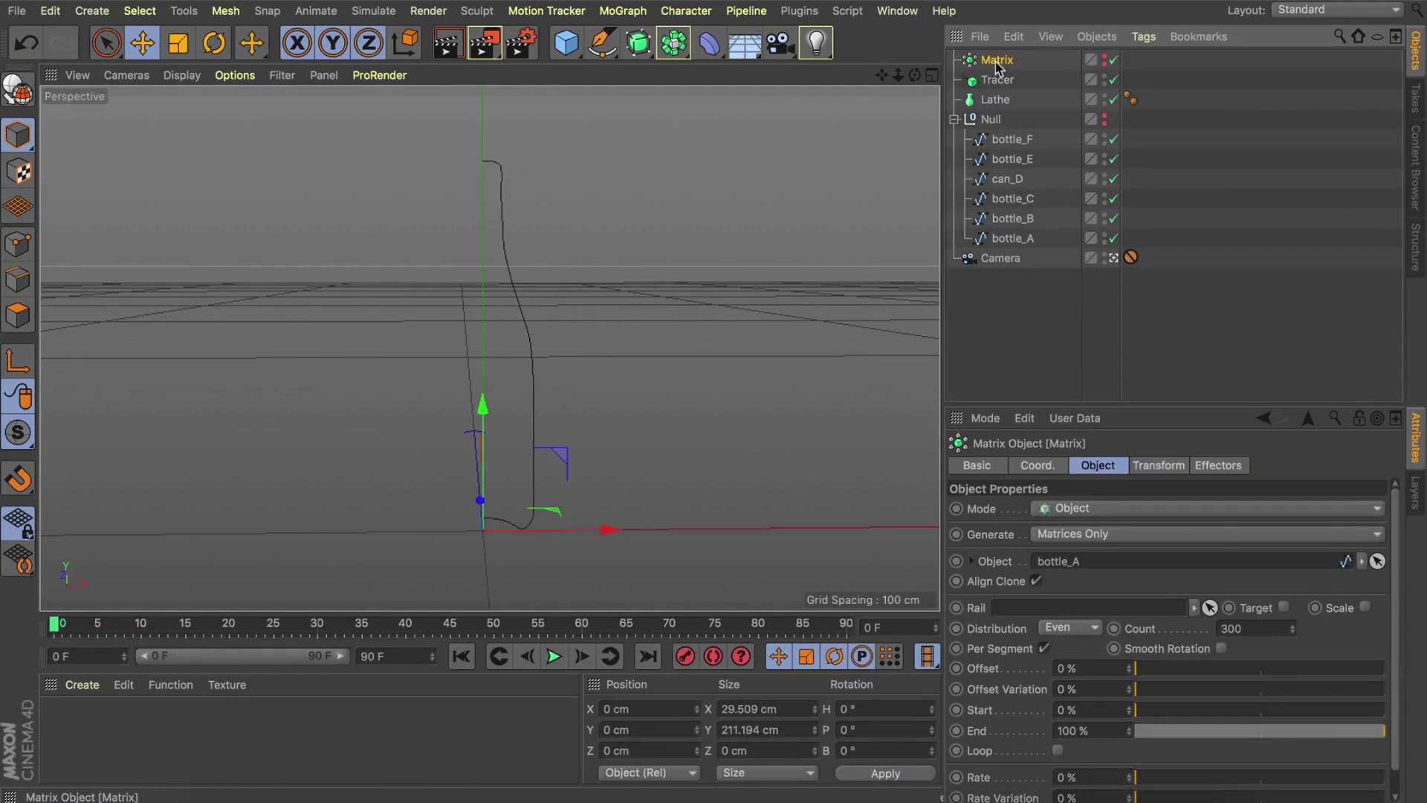
{"action": "key", "text": "Return"}
{"action": "key", "text": "Right"}
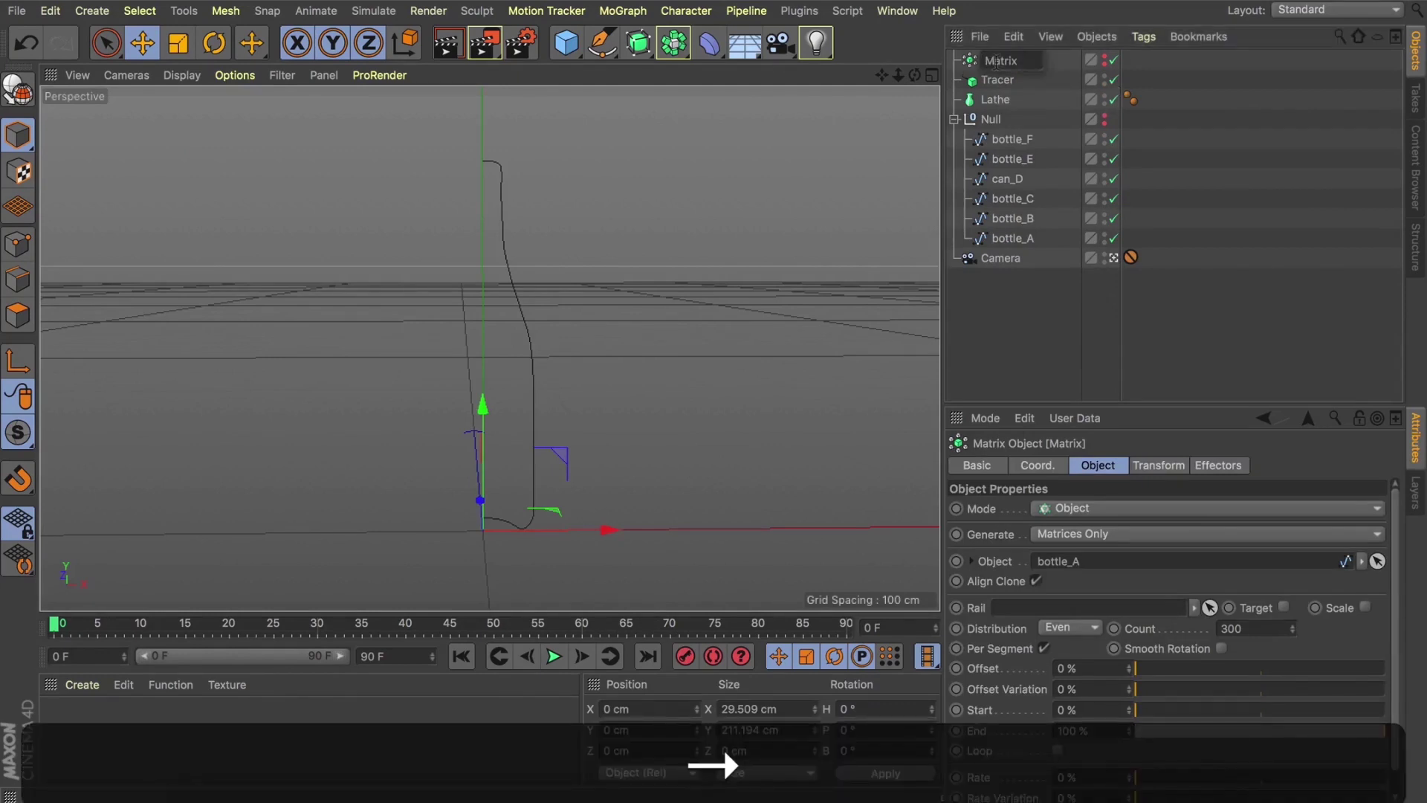
{"action": "type", "text": "A"}
{"action": "key", "text": "Return"}
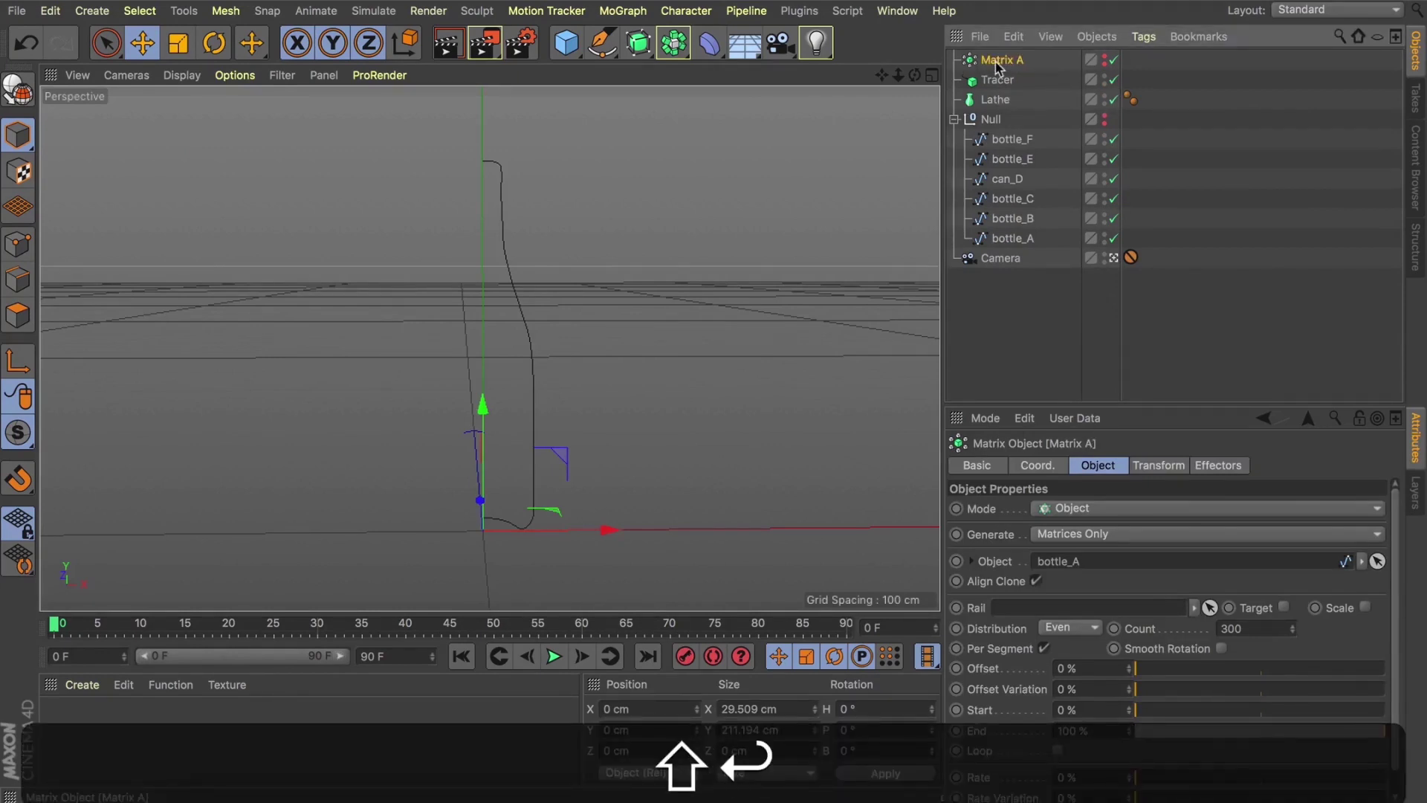
- Put the Tracer under the Lathe so it spins into a solid bottle
{"action": "left_click", "coordinate": [994, 81]}
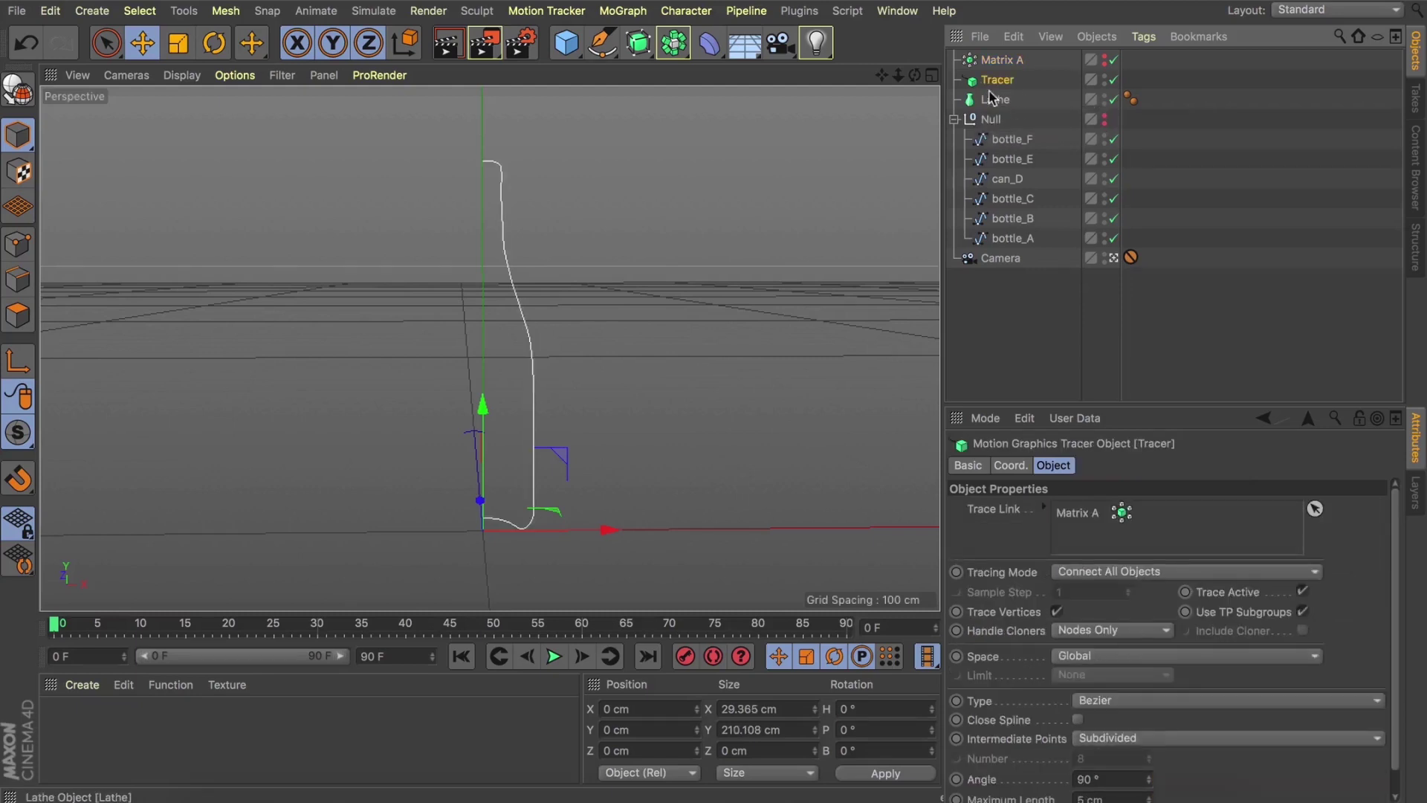
{"action": "left_click_drag", "start_coordinate": [990, 97], "coordinate": [993, 100]}
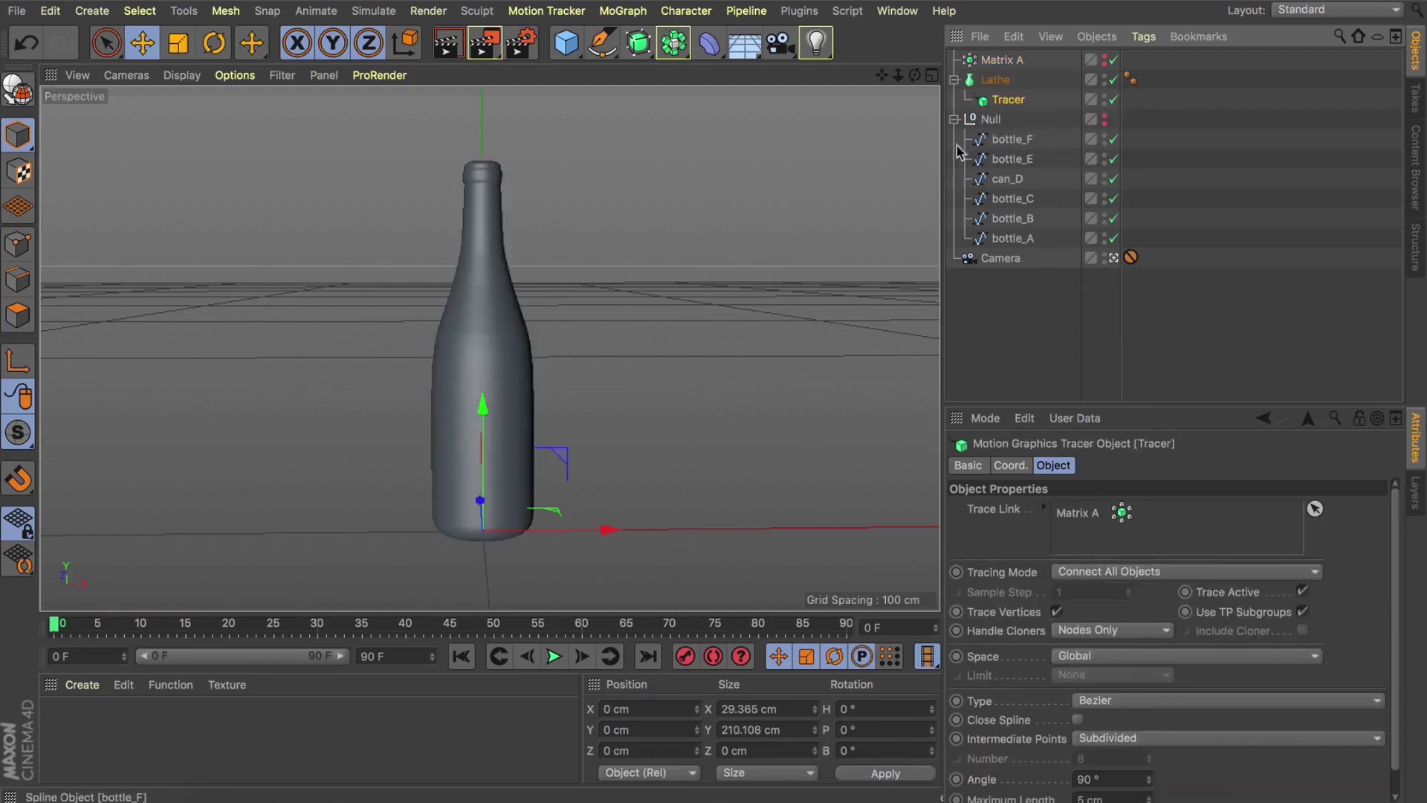
{"action": "left_click", "coordinate": [987, 302]}
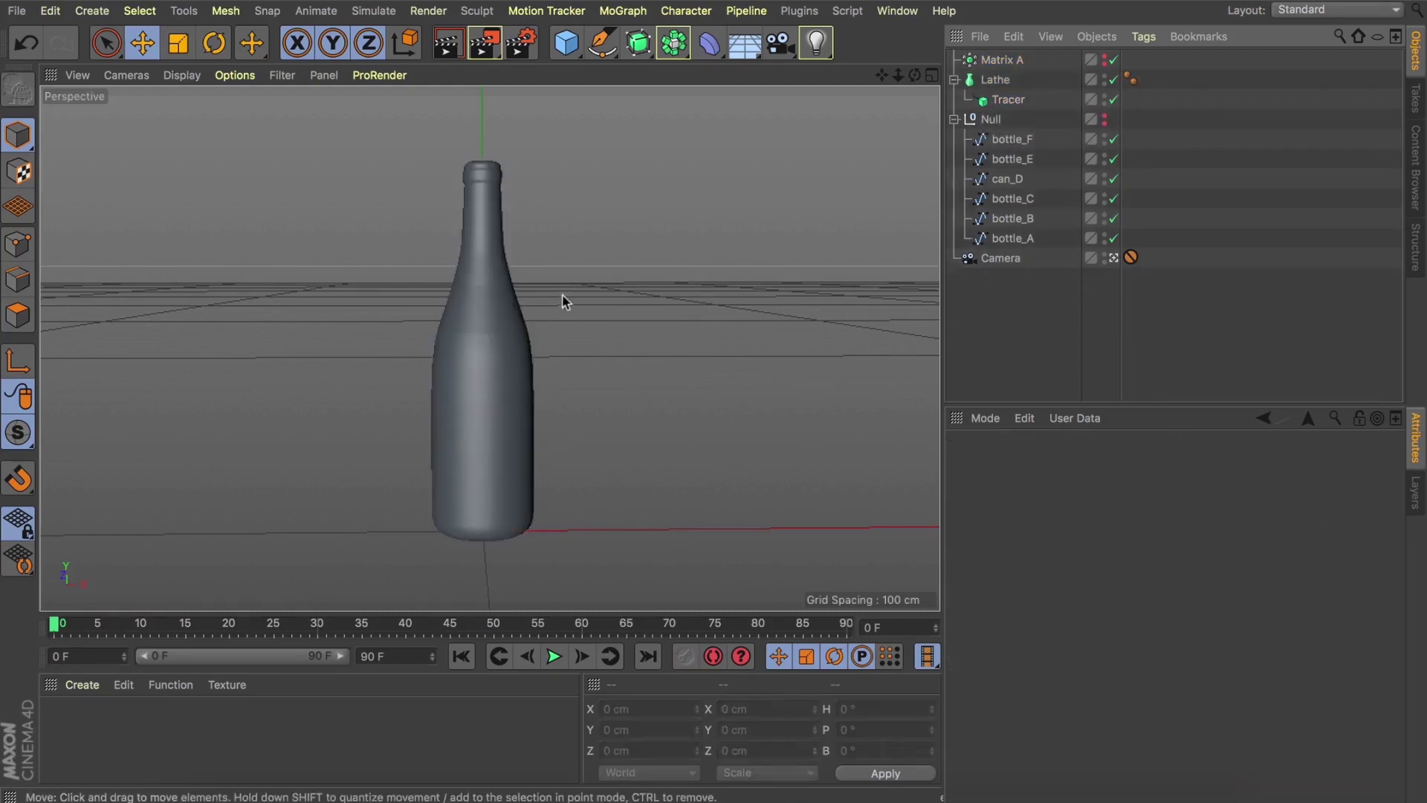
- Rename the Null to 'Bottle Splines'
{"action": "double_click", "coordinate": [995, 121]}
{"action": "type", "text": "Bottle Splines"}
{"action": "key", "text": "Return"}
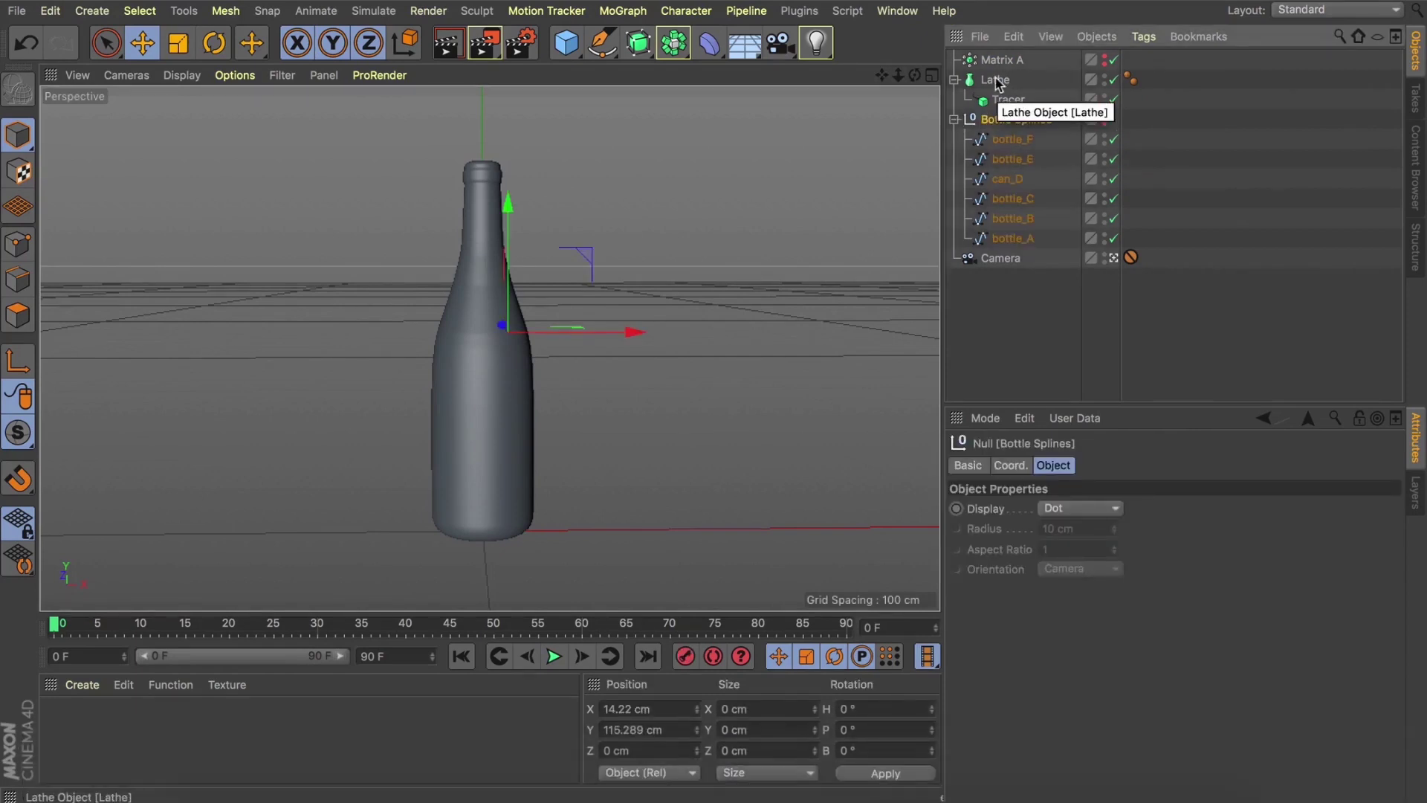
- Collapse the Bottle Splines group and duplicate Matrix A with copy and paste
{"action": "left_click", "coordinate": [996, 80]}
{"action": "key", "text": "Return"}
{"action": "left_click", "coordinate": [953, 119]}
{"action": "left_click", "coordinate": [998, 59]}
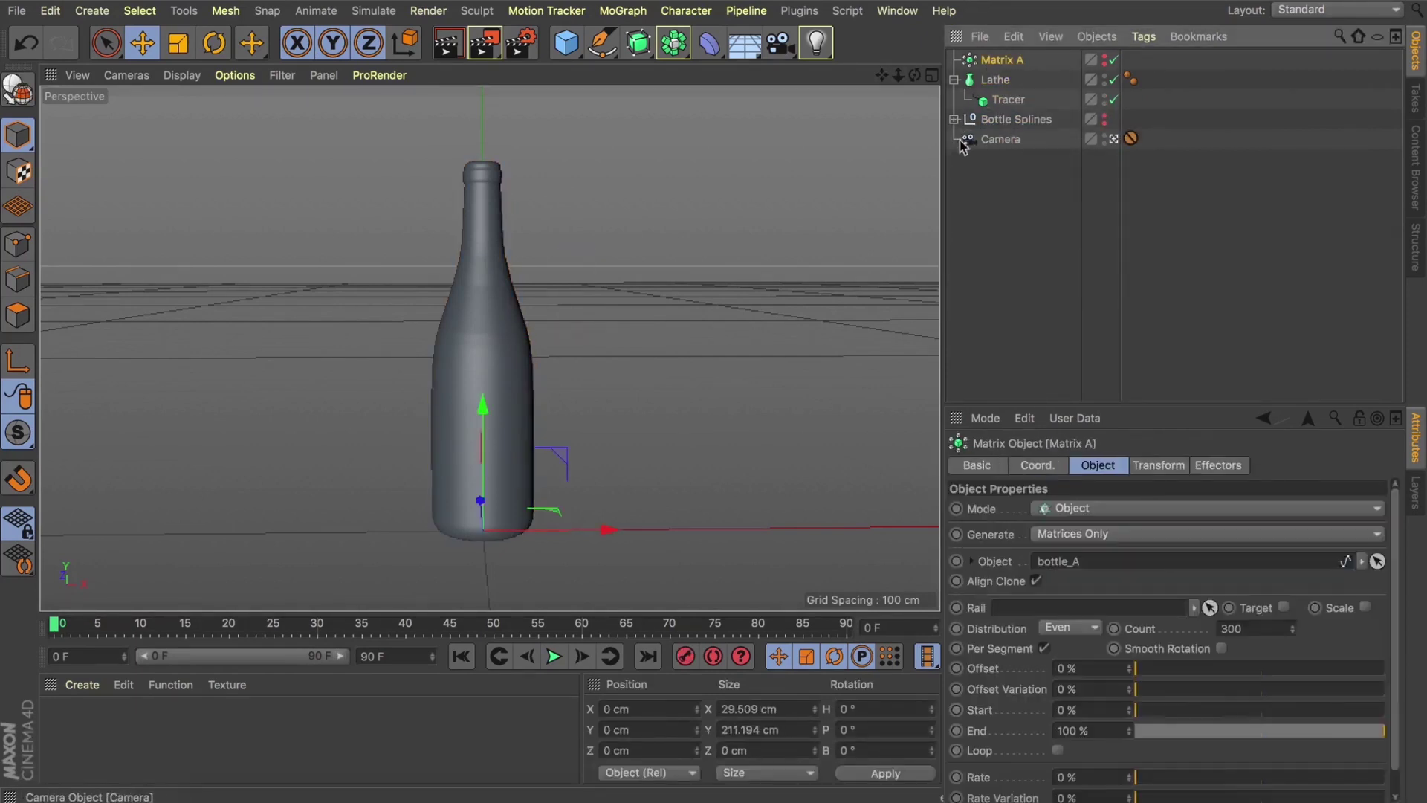
{"action": "key", "text": "super+c"}
{"action": "key", "text": "super+v"}
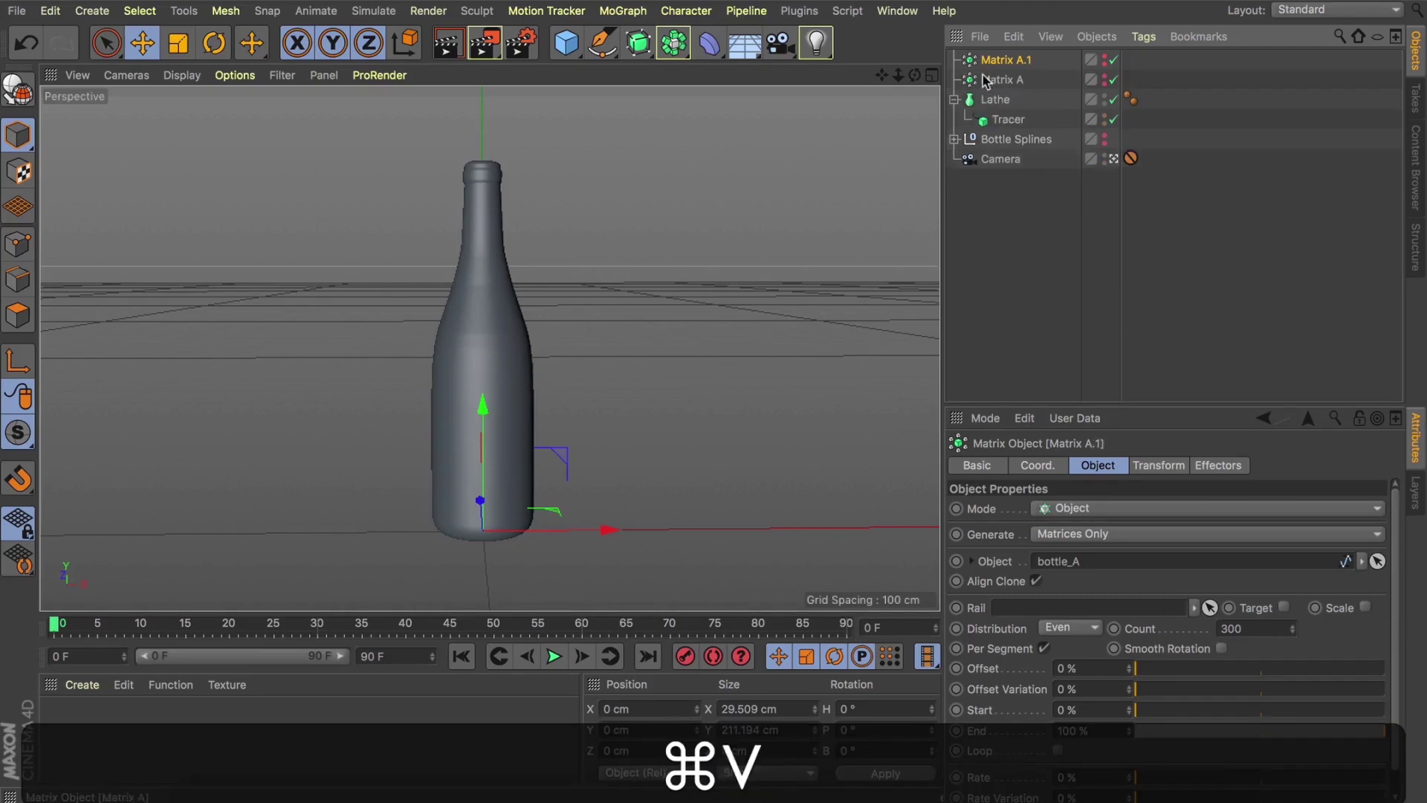
{"action": "key", "text": "Return"}
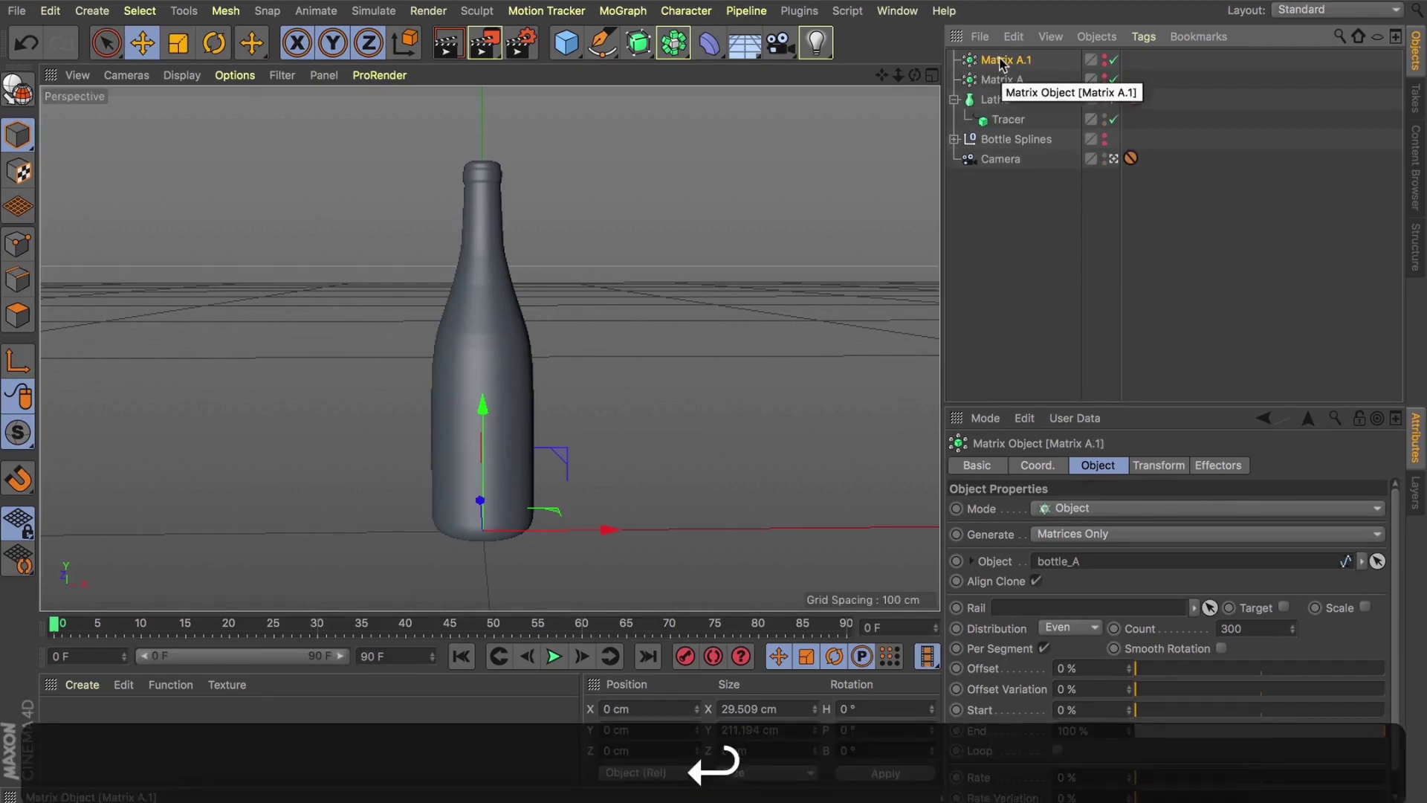
- Rename the Matrix A copy to 'Matrix B'
{"action": "double_click", "coordinate": [1001, 60]}
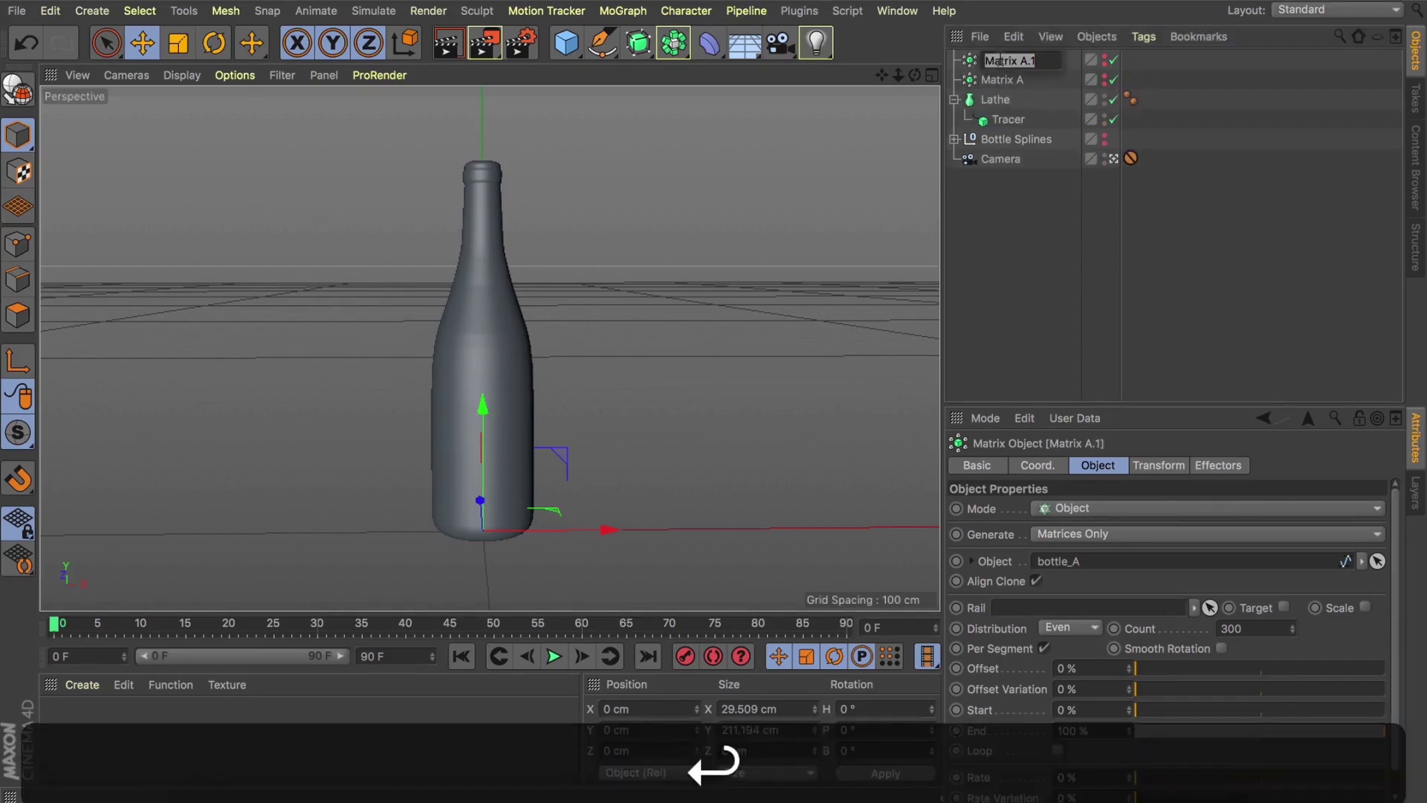
{"action": "key", "text": "Right"}
{"action": "key", "text": "shift+Left"}
{"action": "key", "text": "shift+Left"}
{"action": "key", "text": "shift+Left"}
{"action": "type", "text": "B"}
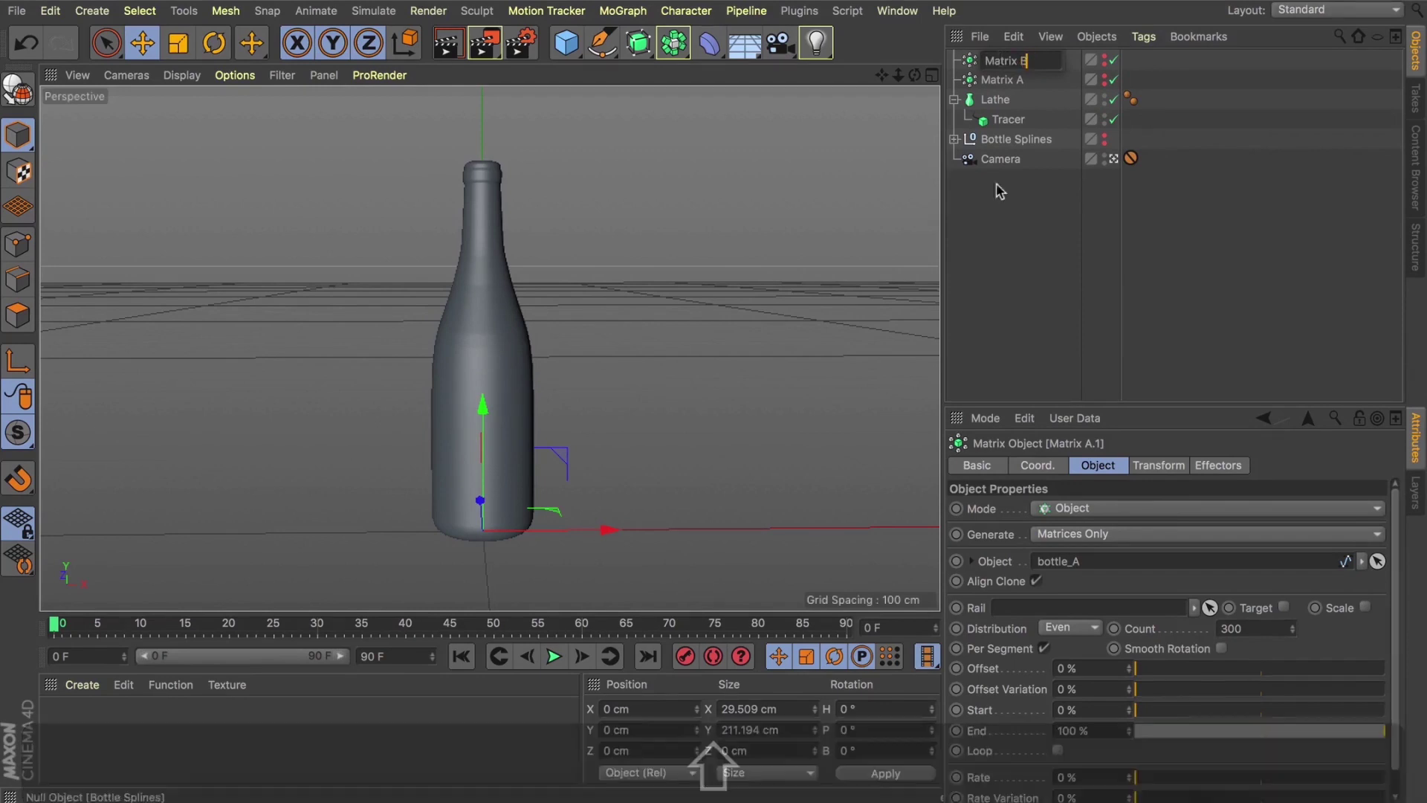
{"action": "left_click", "coordinate": [1001, 191]}
- Link bottle_B as Matrix B's source so its points follow bottle_B
{"action": "left_click", "coordinate": [993, 61]}
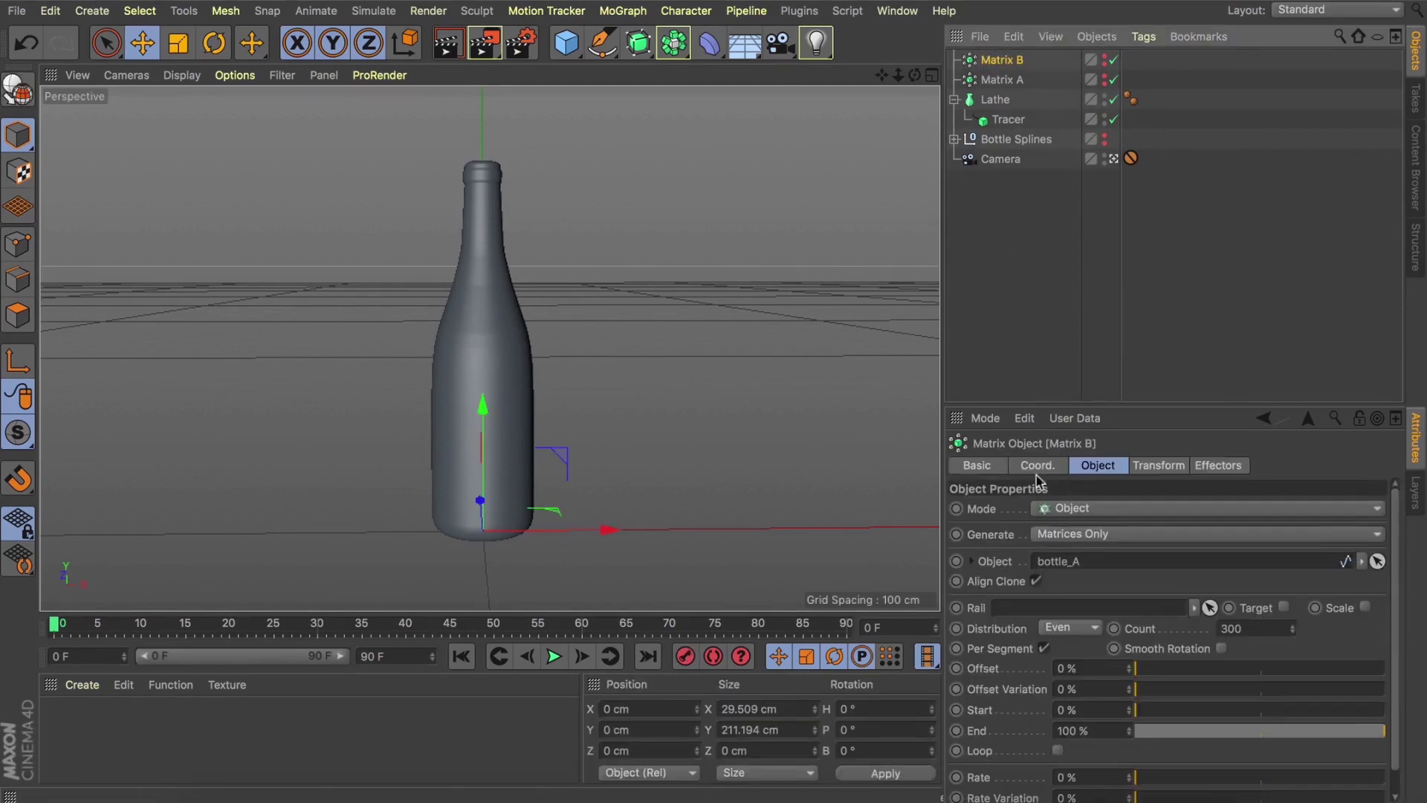
{"action": "left_click", "coordinate": [955, 139]}
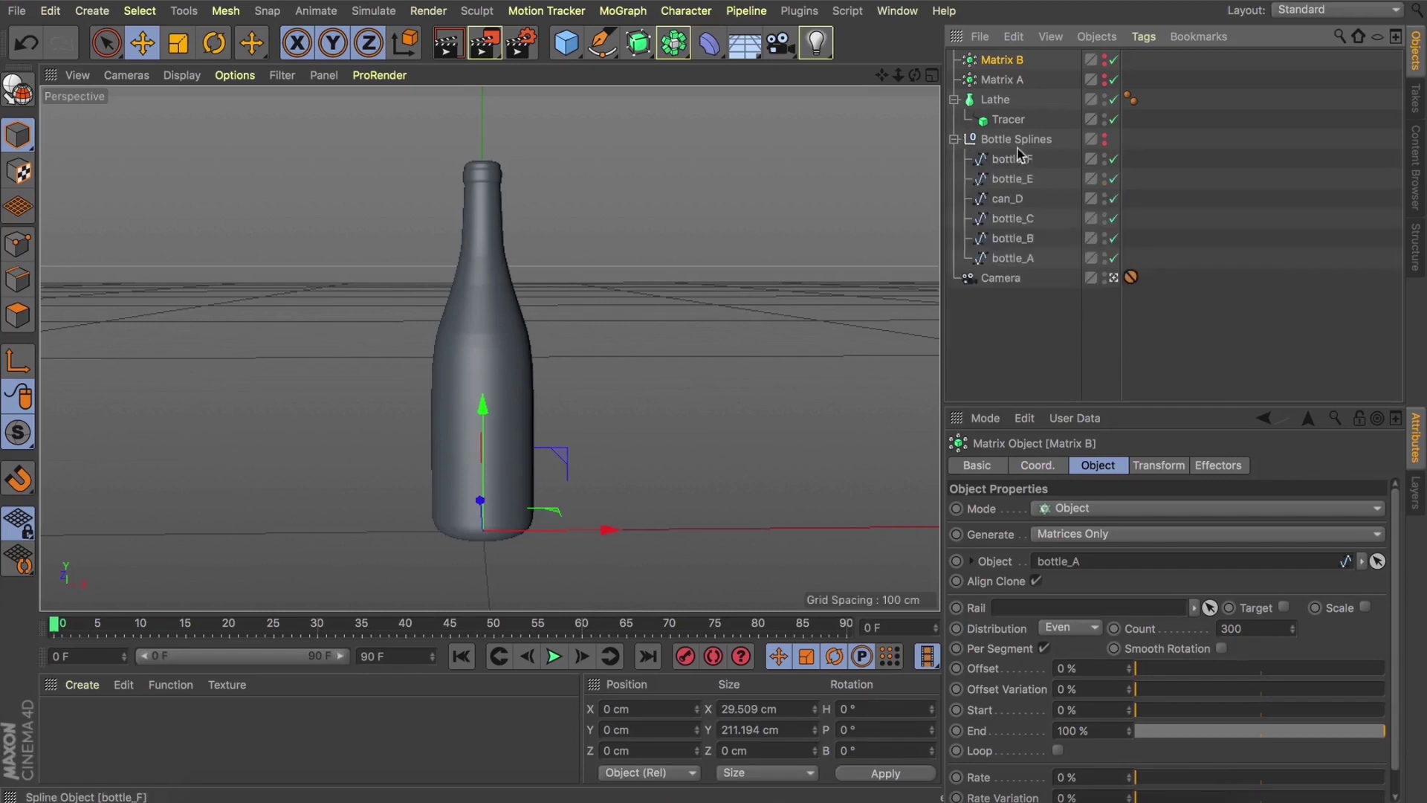
{"action": "left_click_drag", "start_coordinate": [1025, 275], "coordinate": [1102, 565]}
{"action": "left_click", "coordinate": [1020, 62]}
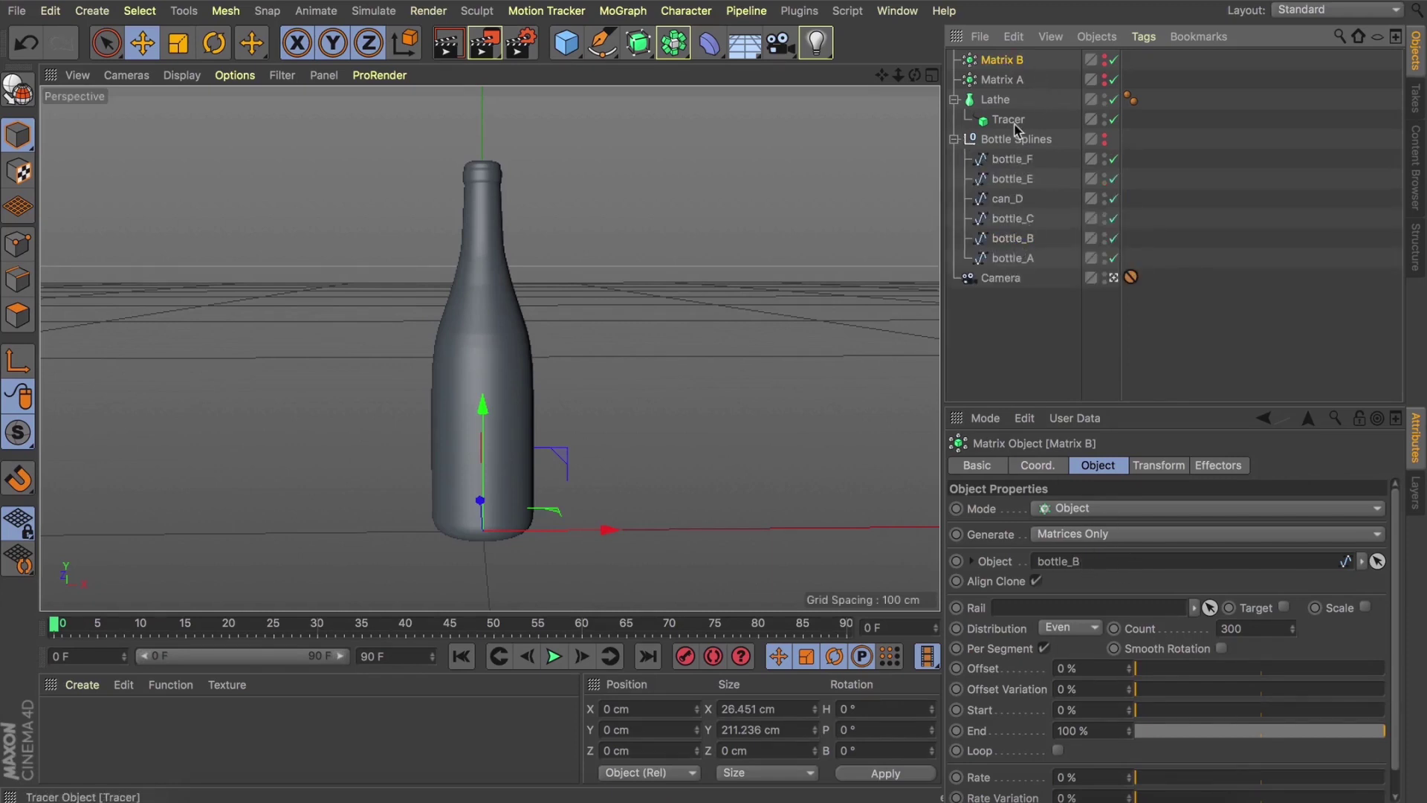
- Swap the Tracer's link from Matrix A to Matrix B, then undo back to Matrix A
{"action": "left_click", "coordinate": [1005, 122]}
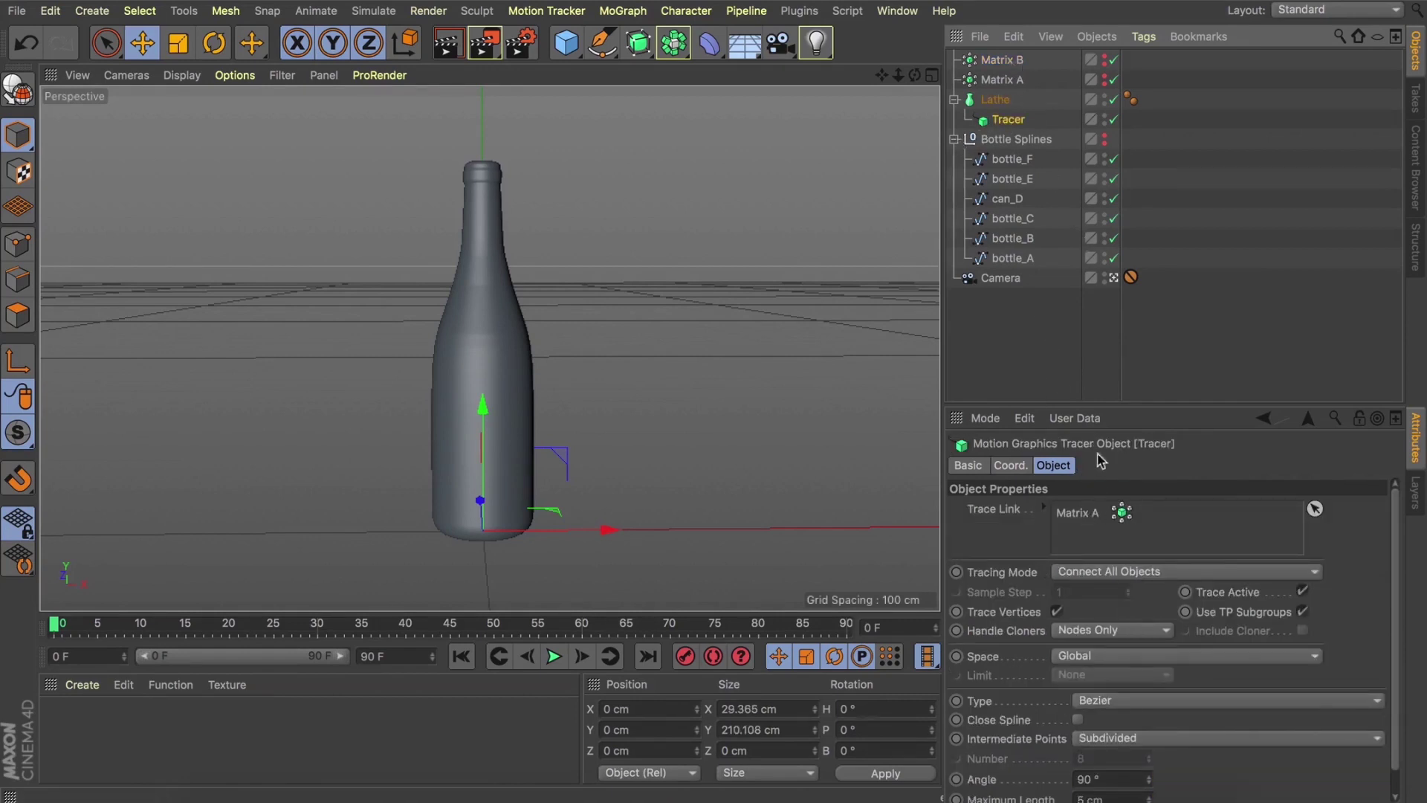
{"action": "key", "text": "BackSpace"}
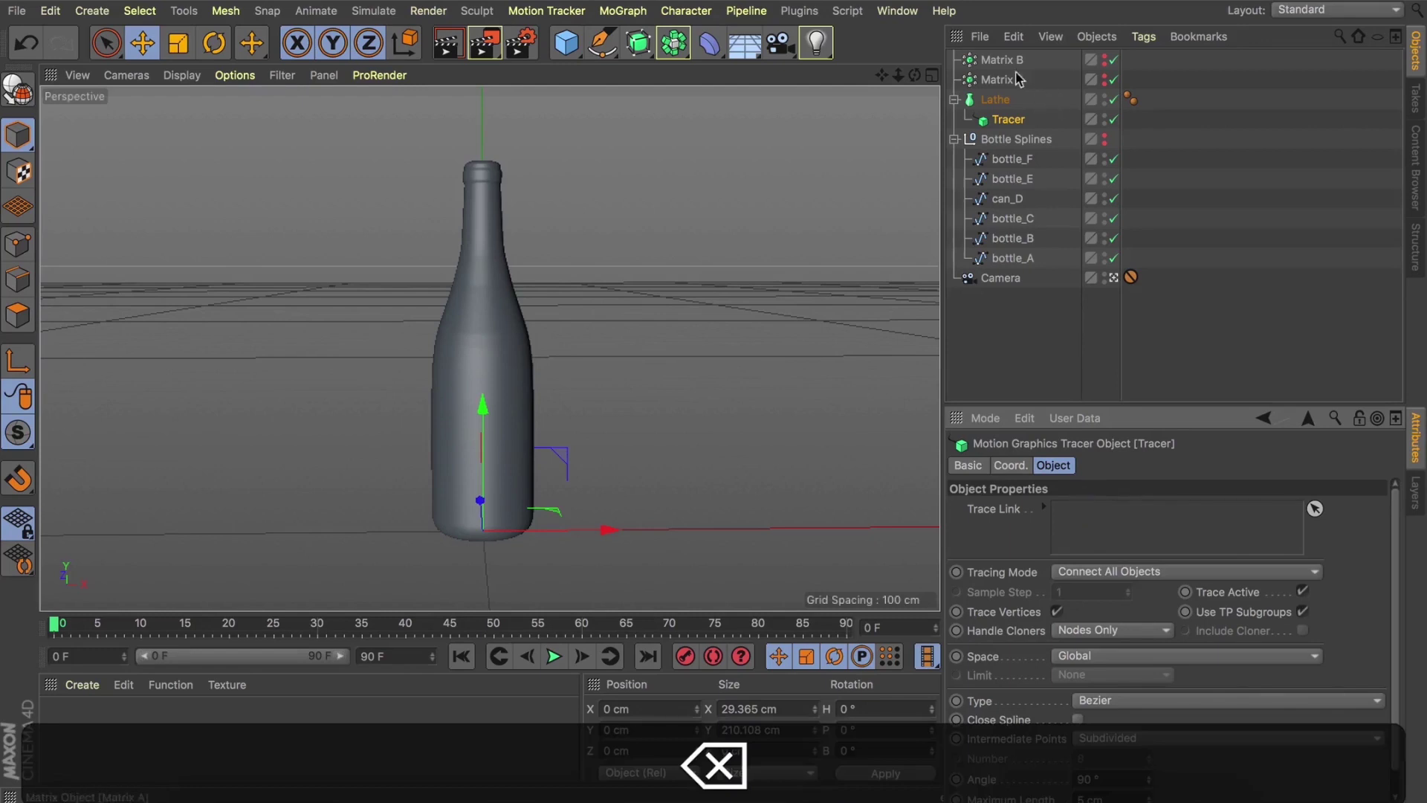
{"action": "mouse_move", "coordinate": [1013, 64]}
{"action": "left_mouse_down"}
{"action": "mouse_move", "coordinate": [1083, 449]}
{"action": "mouse_move", "coordinate": [1065, 511]}
{"action": "left_mouse_up"}
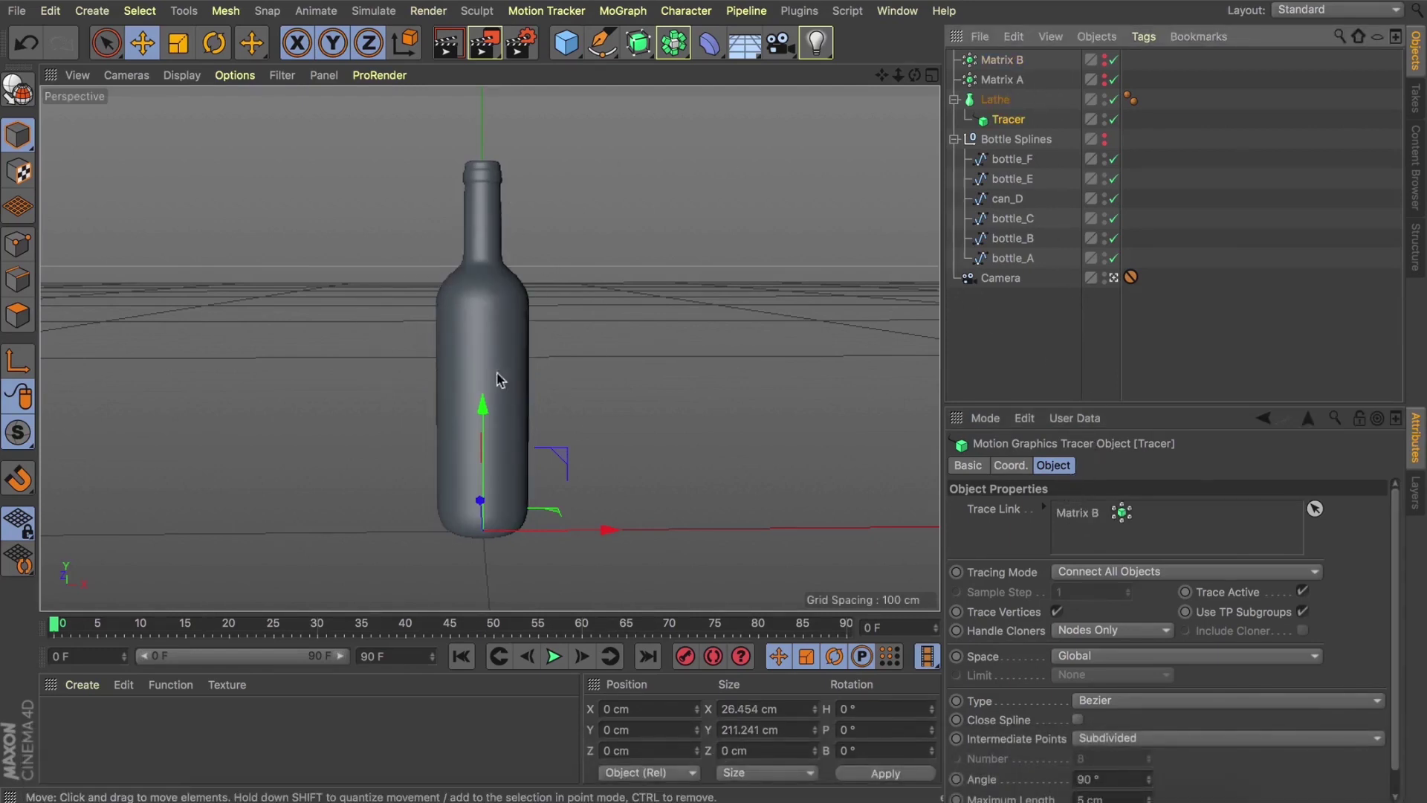
{"action": "key", "text": "super+z"}
{"action": "key", "text": "super+z"}
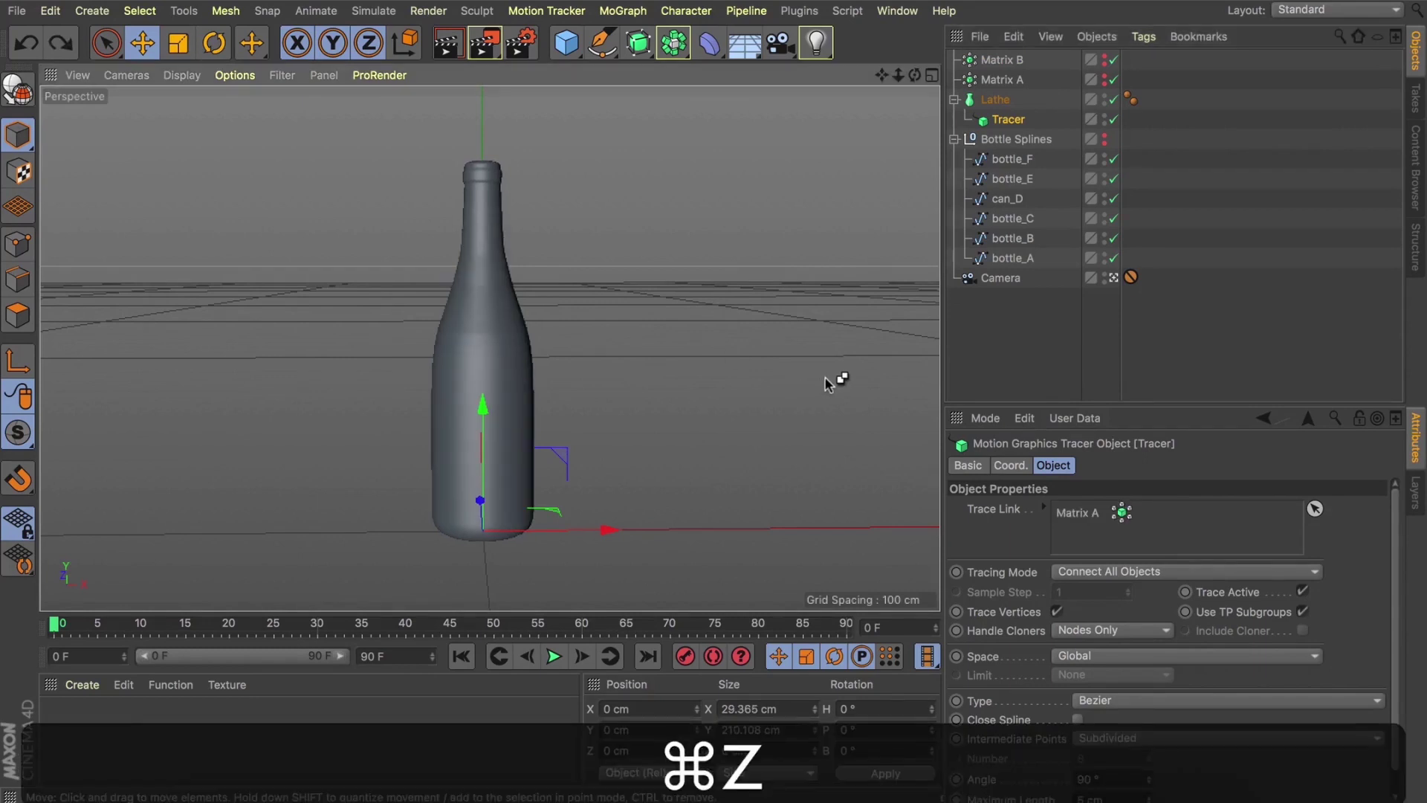
- Add a MoGraph Inheritance effector and check Matrix A's properties
{"action": "left_click", "coordinate": [970, 79]}
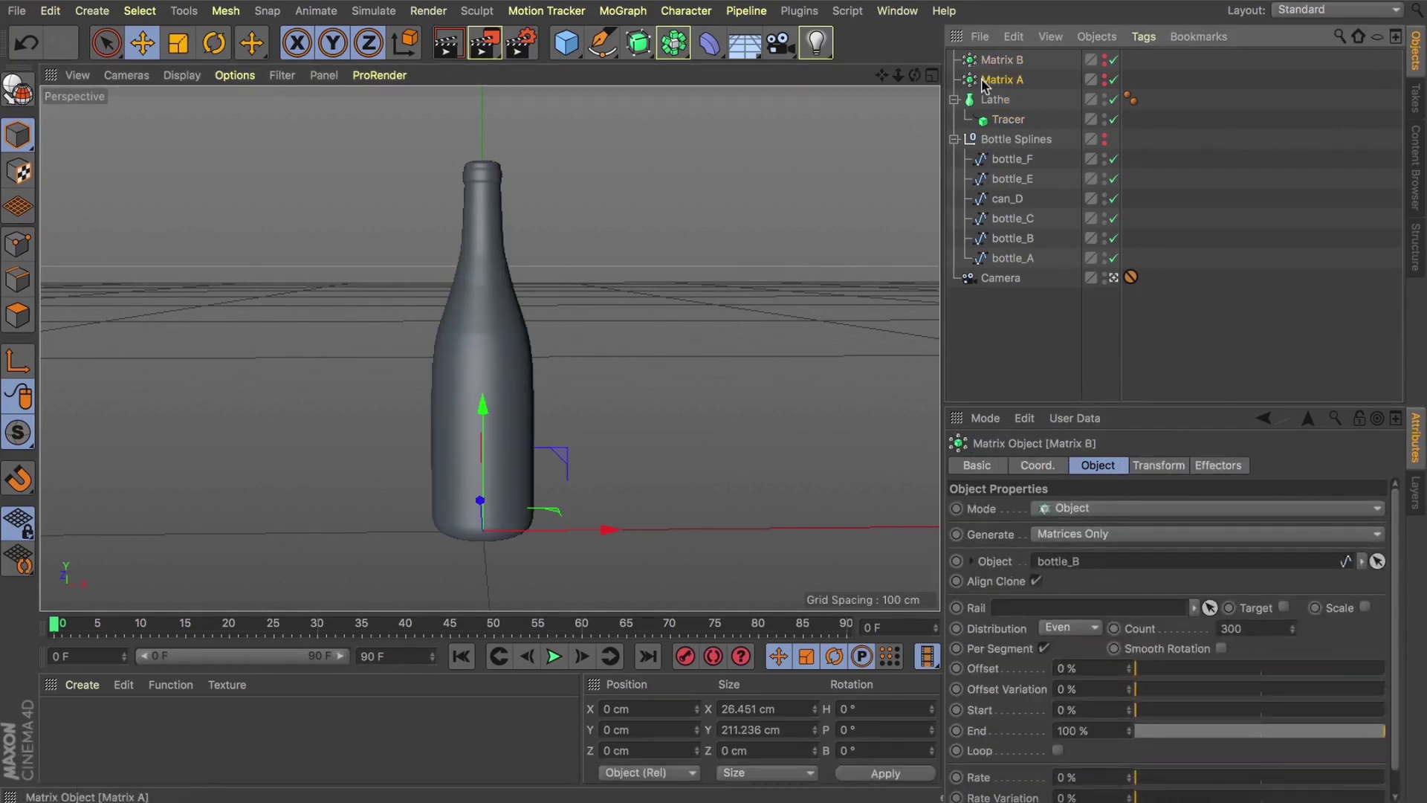
{"action": "left_click", "coordinate": [635, 10]}
{"action": "mouse_move", "coordinate": [638, 37]}
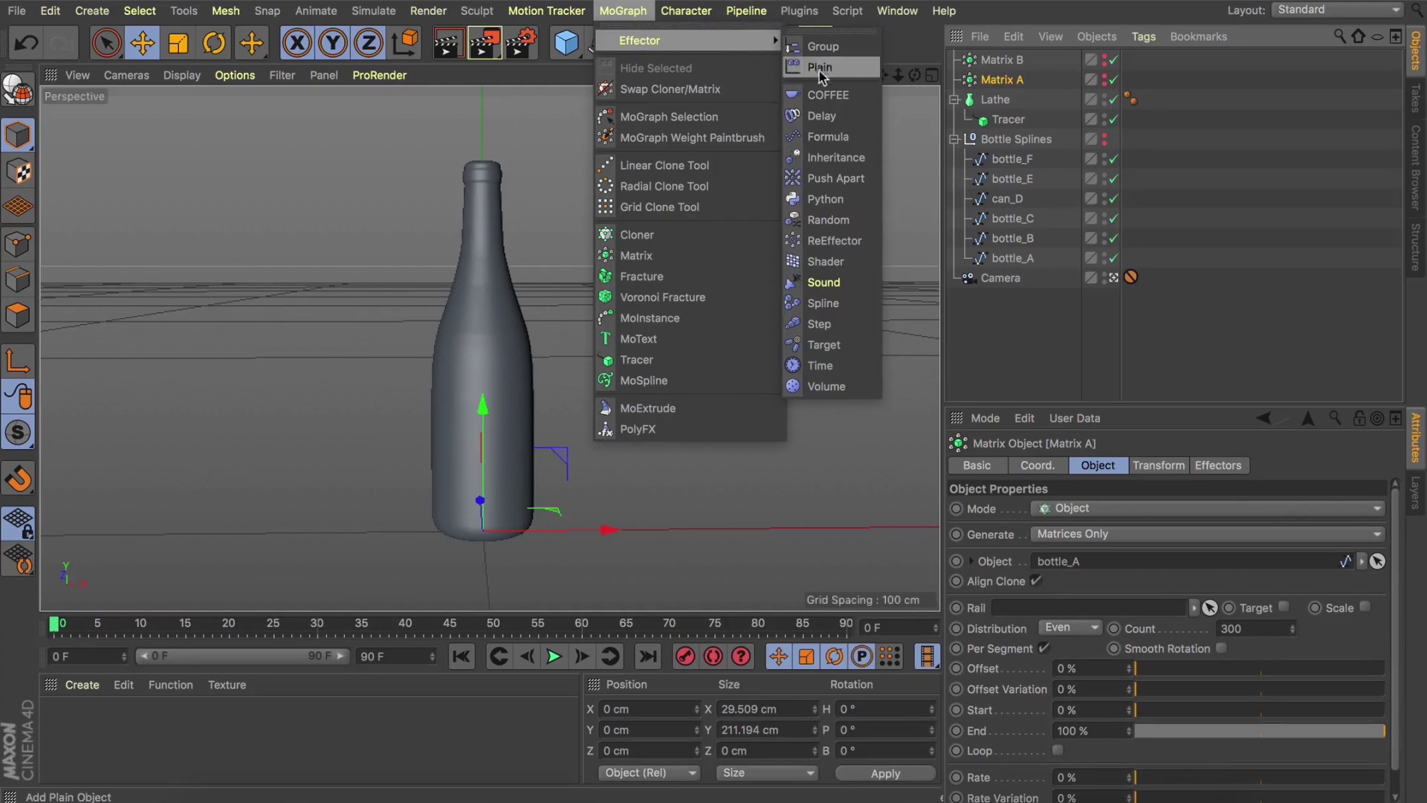
{"action": "left_click", "coordinate": [835, 157]}
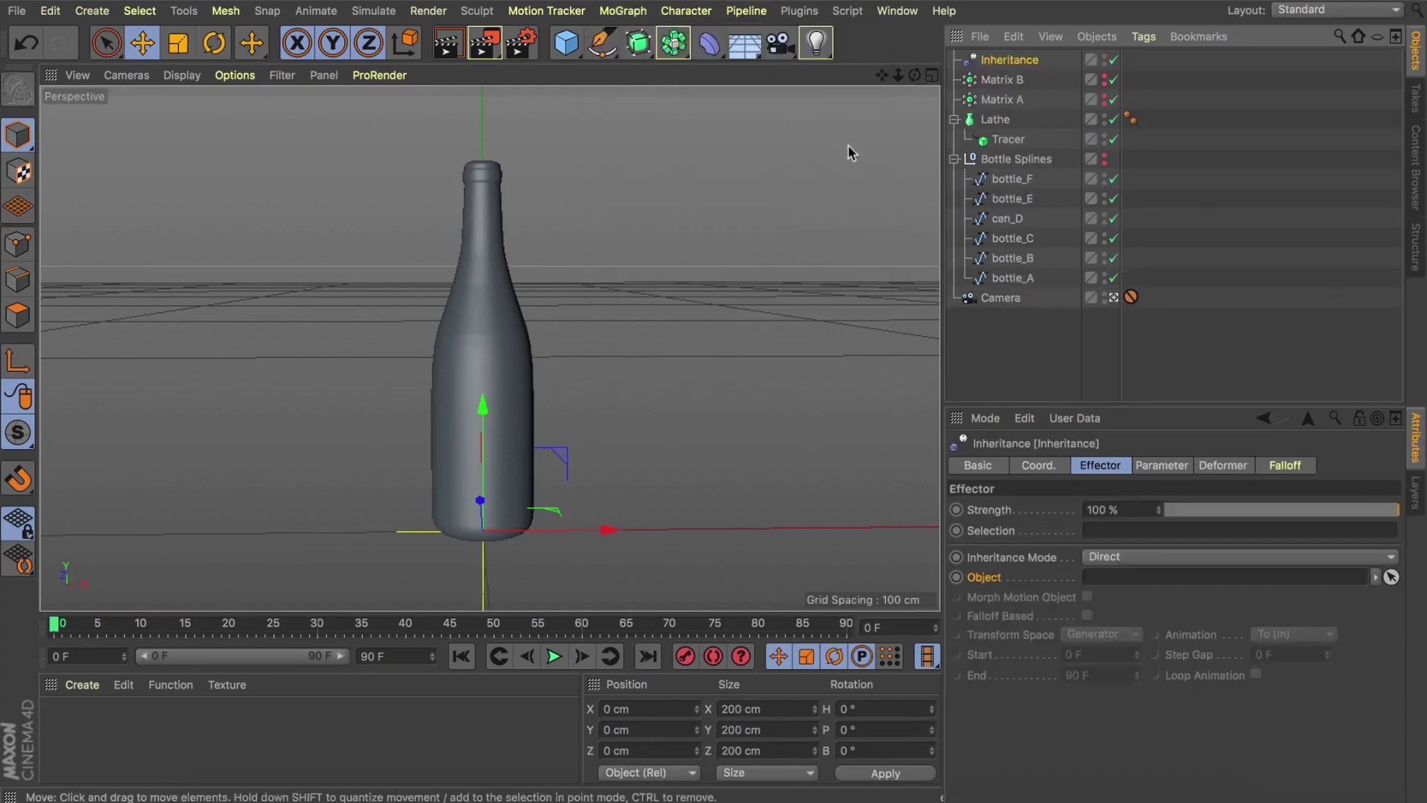
{"action": "left_click", "coordinate": [1015, 102]}
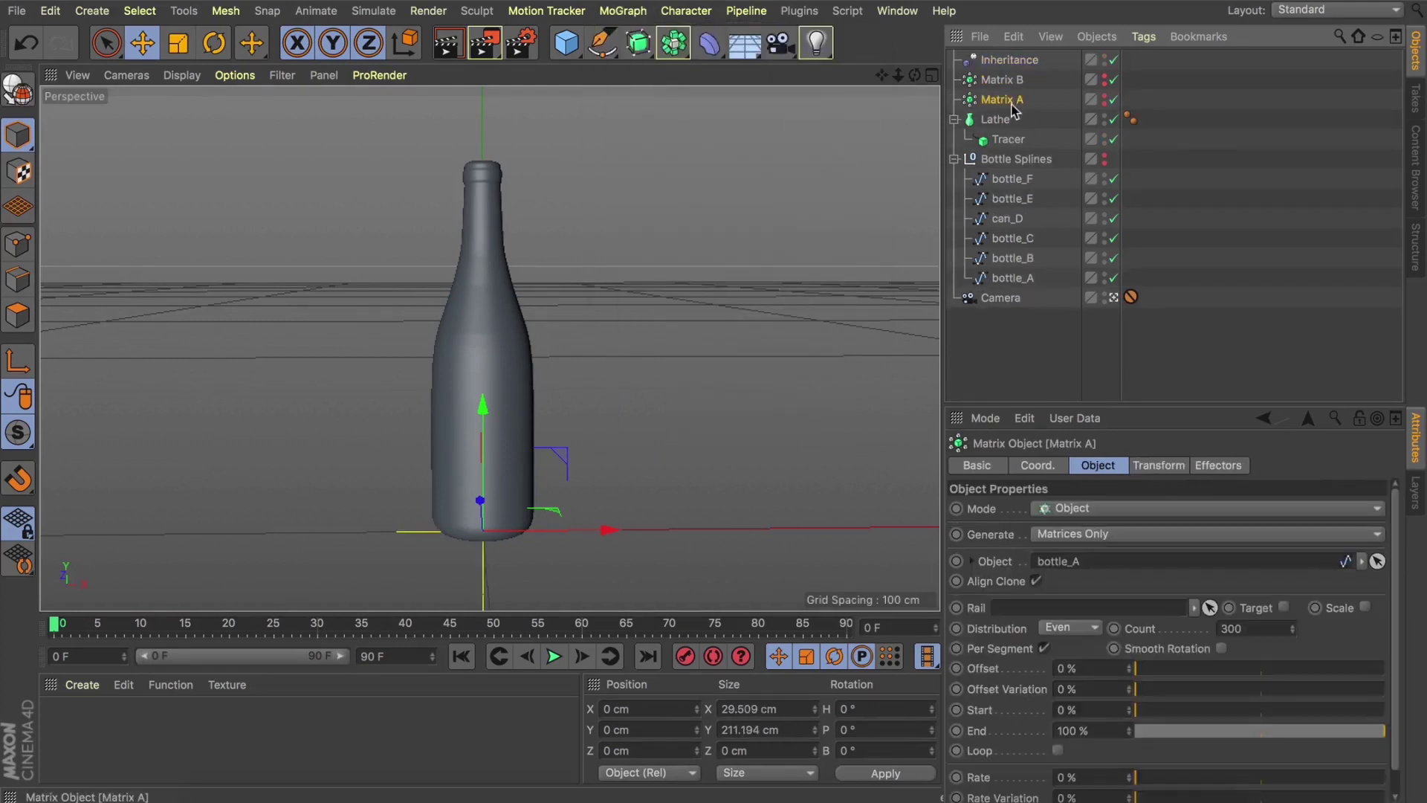
- Link Matrix B, enable Morph Motion Object, test Strength, and restore it to 100%
{"action": "left_click", "coordinate": [1008, 60]}
{"action": "left_click_drag", "start_coordinate": [1005, 80], "coordinate": [1054, 368]}
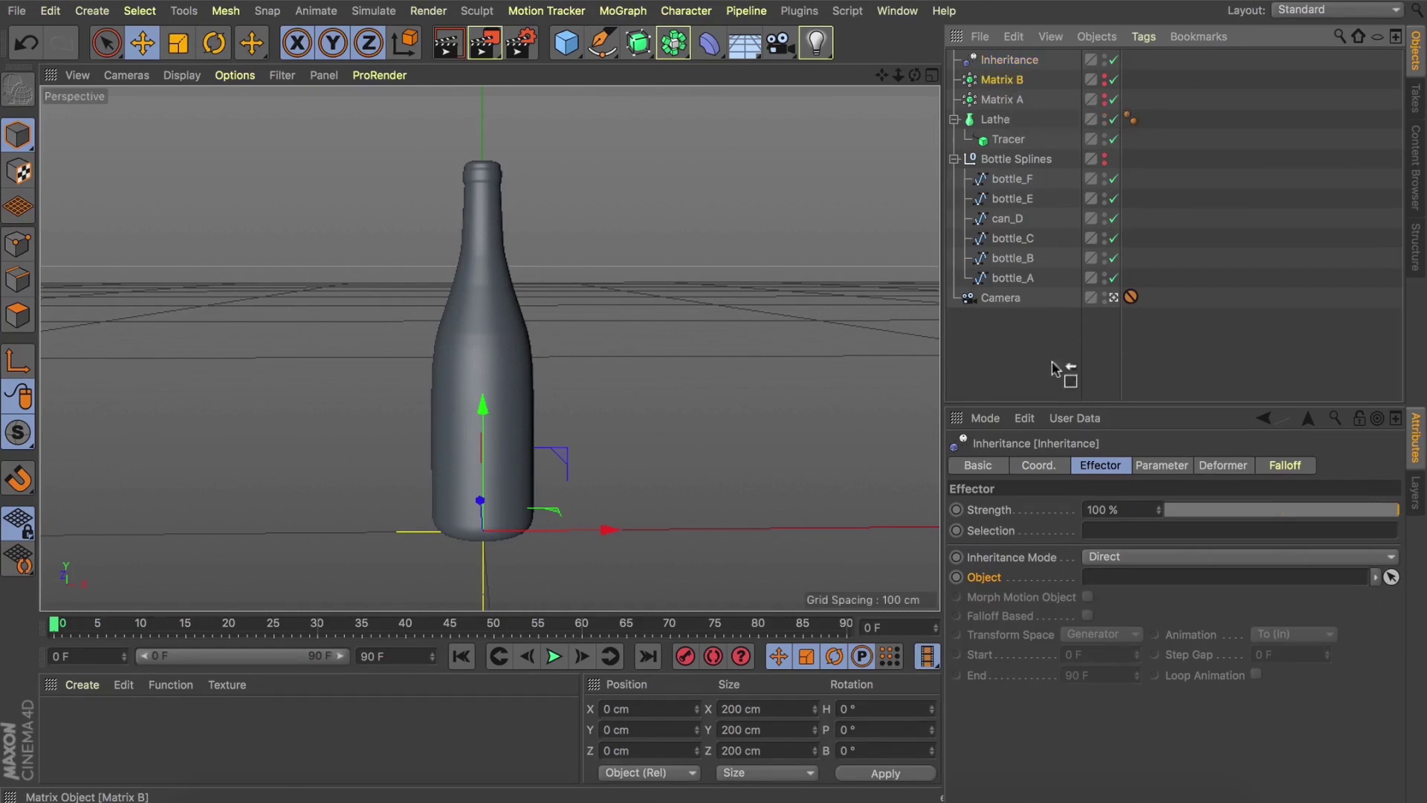
{"action": "left_click_drag", "start_coordinate": [1105, 590], "coordinate": [1108, 584]}
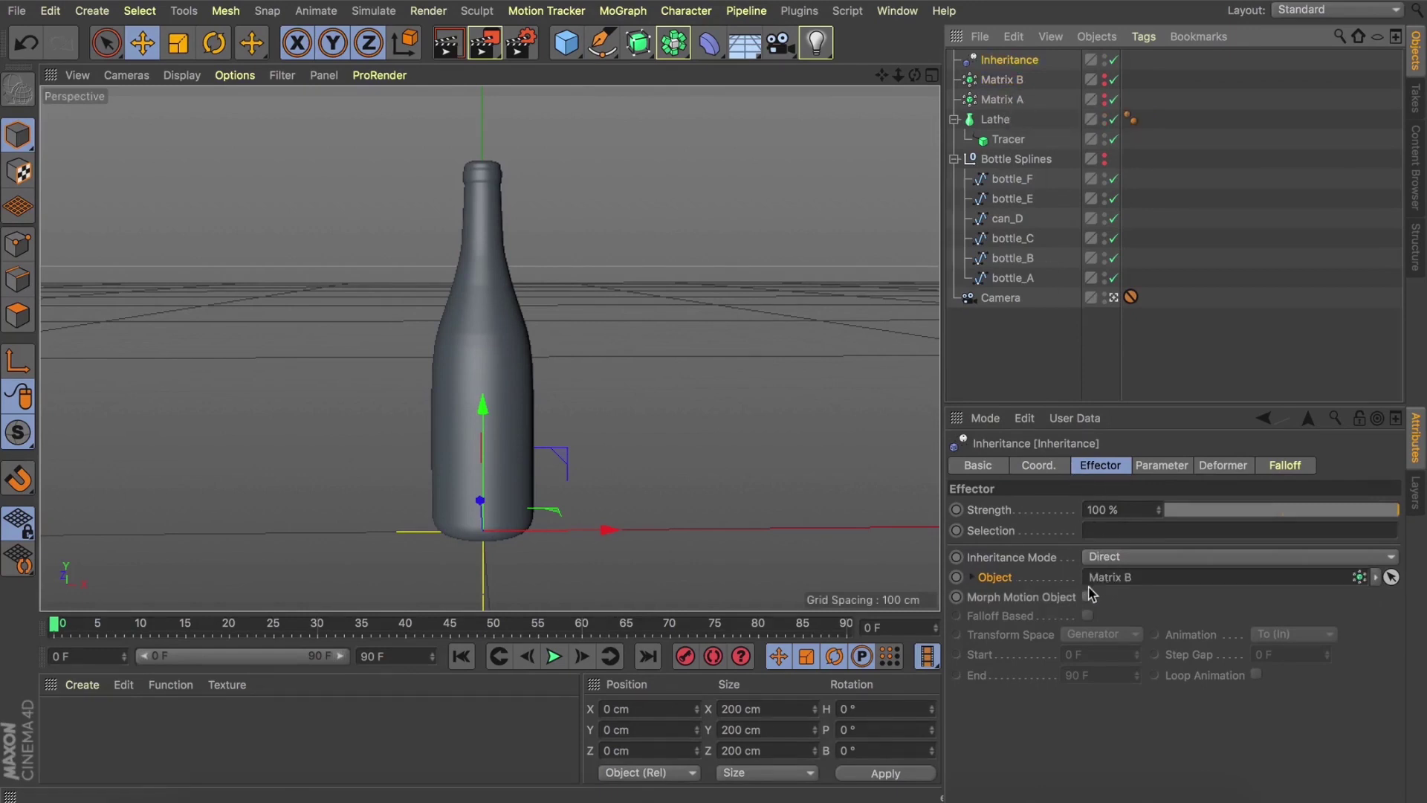
{"action": "left_click", "coordinate": [1087, 597]}
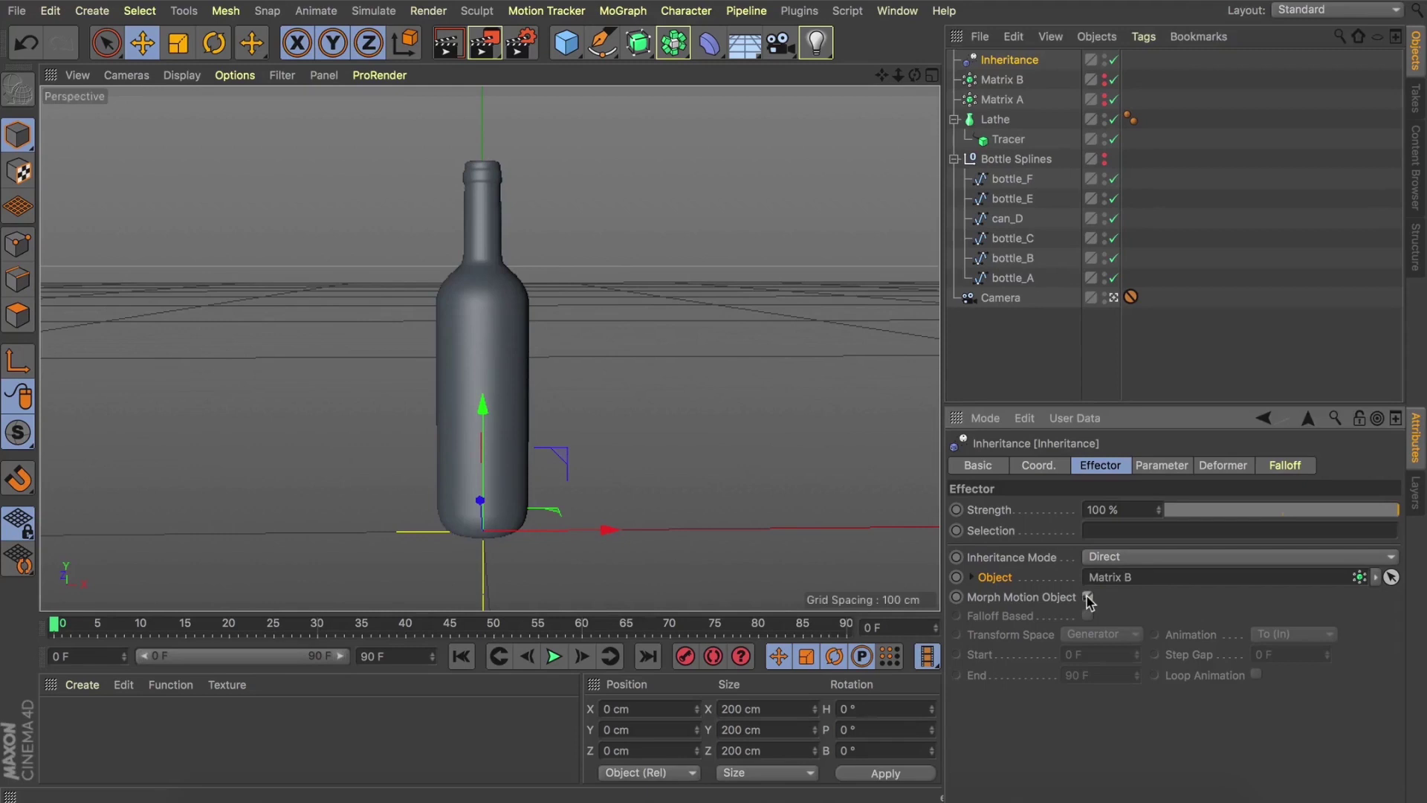
{"action": "left_click_drag", "start_coordinate": [1189, 515], "coordinate": [1133, 513]}
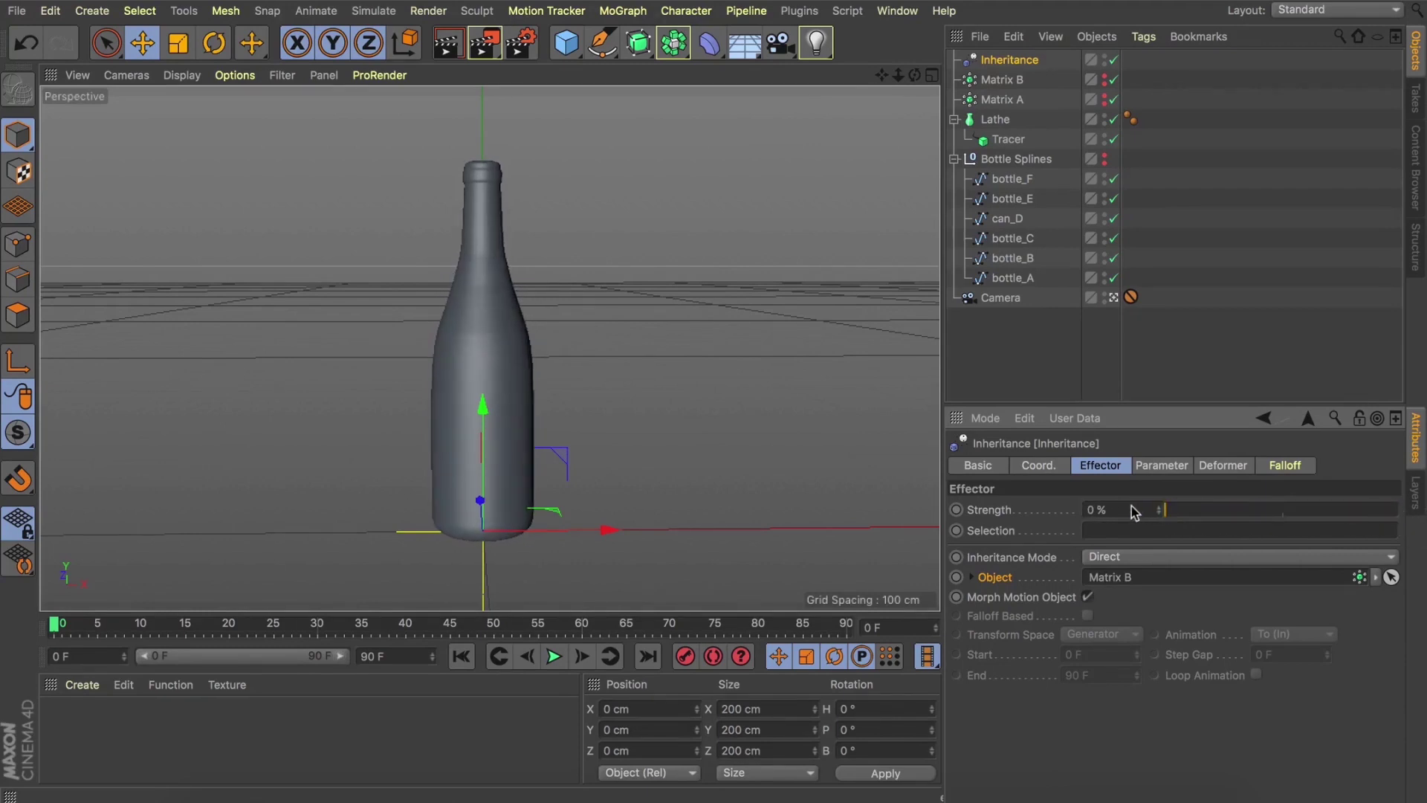
{"action": "key", "text": "ctrl+z"}
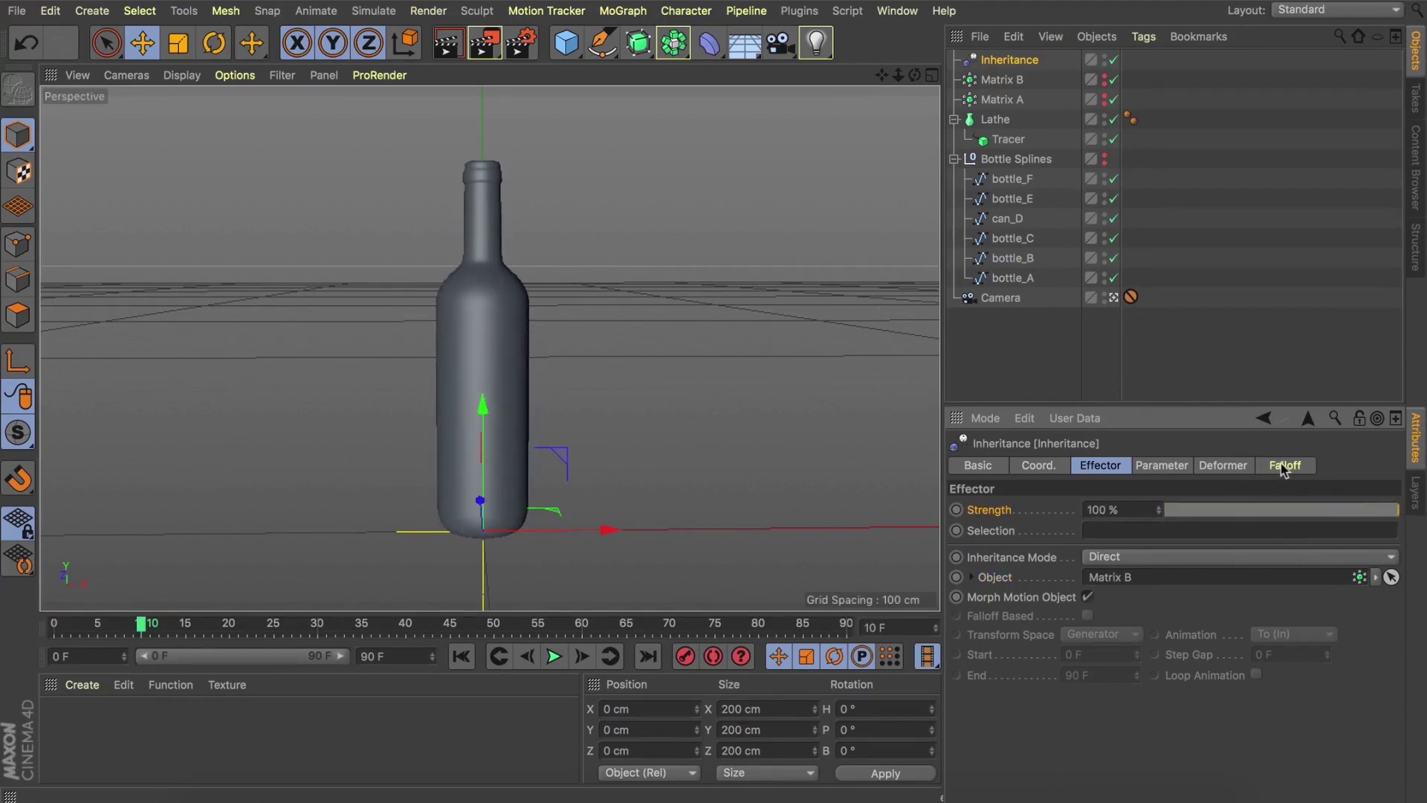
- Set the effector's falloff Shape to Linear with +Y orientation
{"action": "left_click", "coordinate": [1284, 467]}
{"action": "left_click", "coordinate": [1019, 507]}
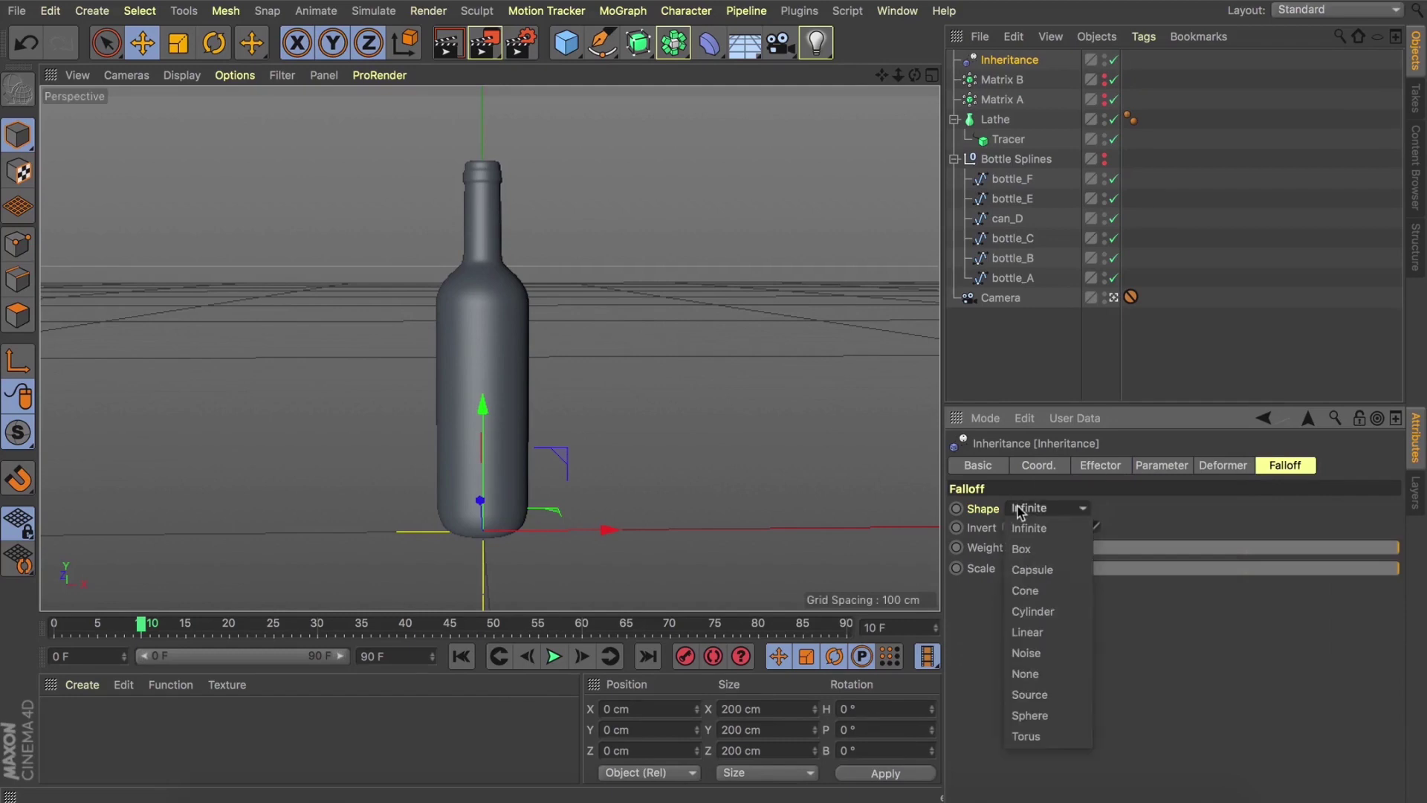
{"action": "left_click", "coordinate": [1024, 632]}
{"action": "left_click", "coordinate": [1065, 631]}
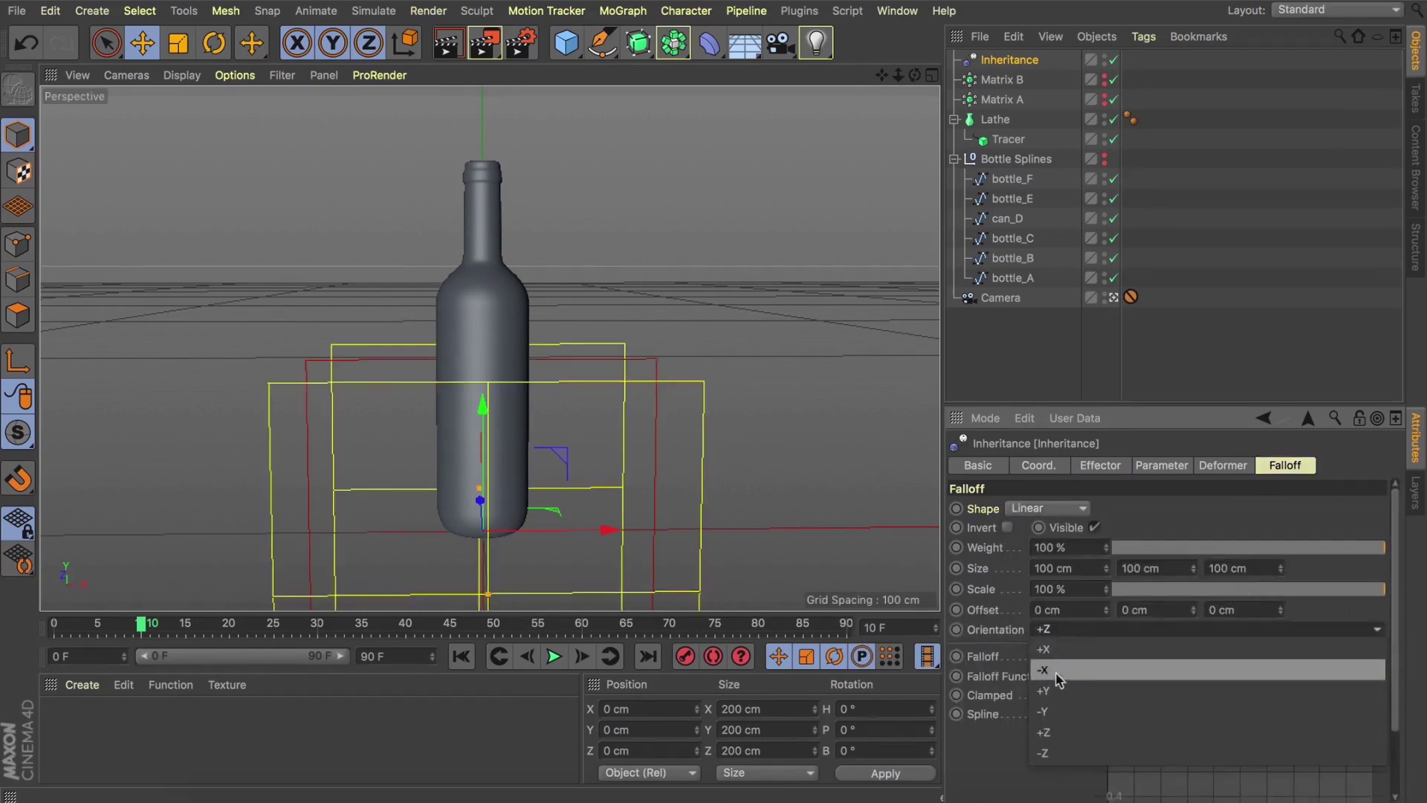
{"action": "left_click", "coordinate": [1059, 690]}
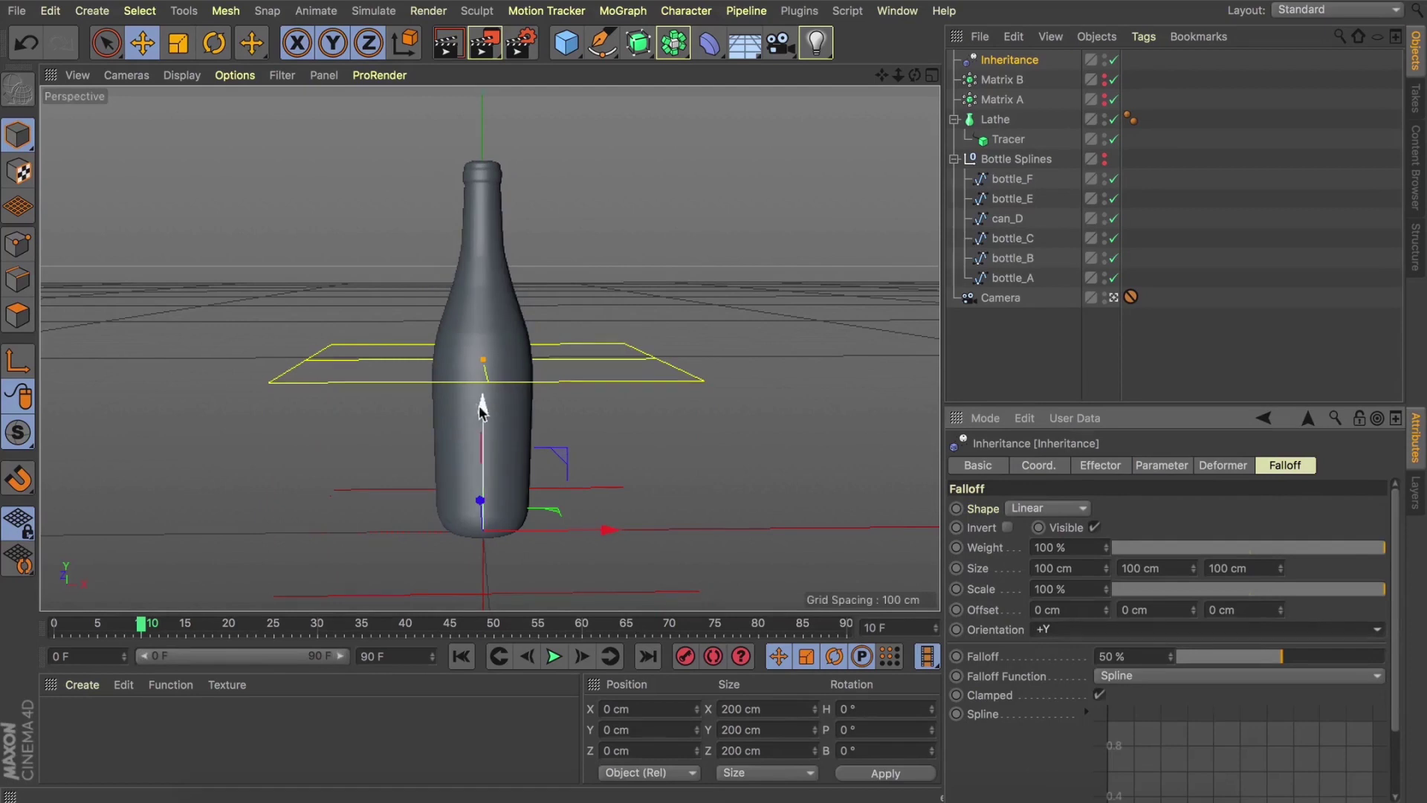
- Place the falloff at the bottle's base on frame 0 and raise it to the neck at frame 30
{"action": "left_click_drag", "start_coordinate": [471, 408], "coordinate": [614, 612]}
{"action": "left_click", "coordinate": [461, 659]}
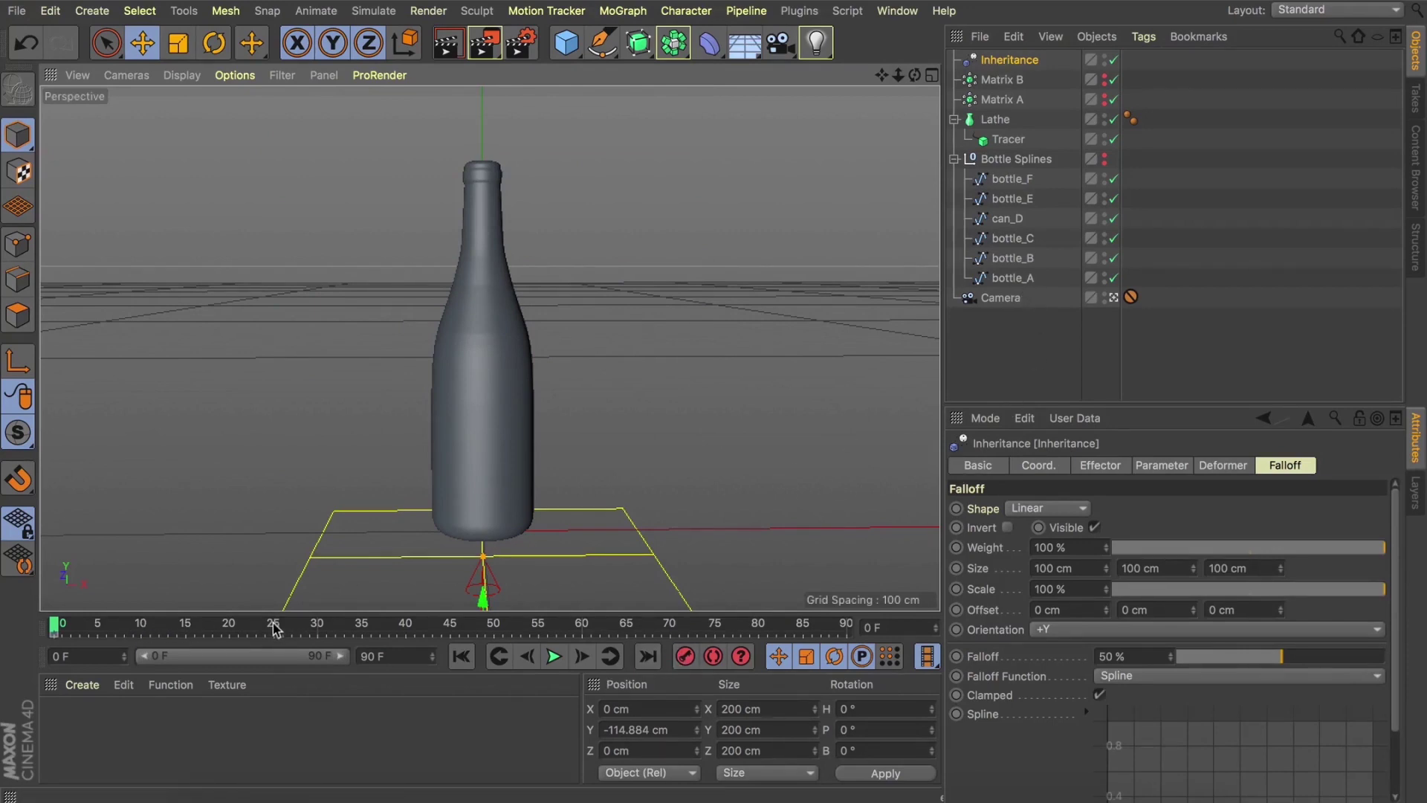
{"action": "left_click", "coordinate": [317, 627]}
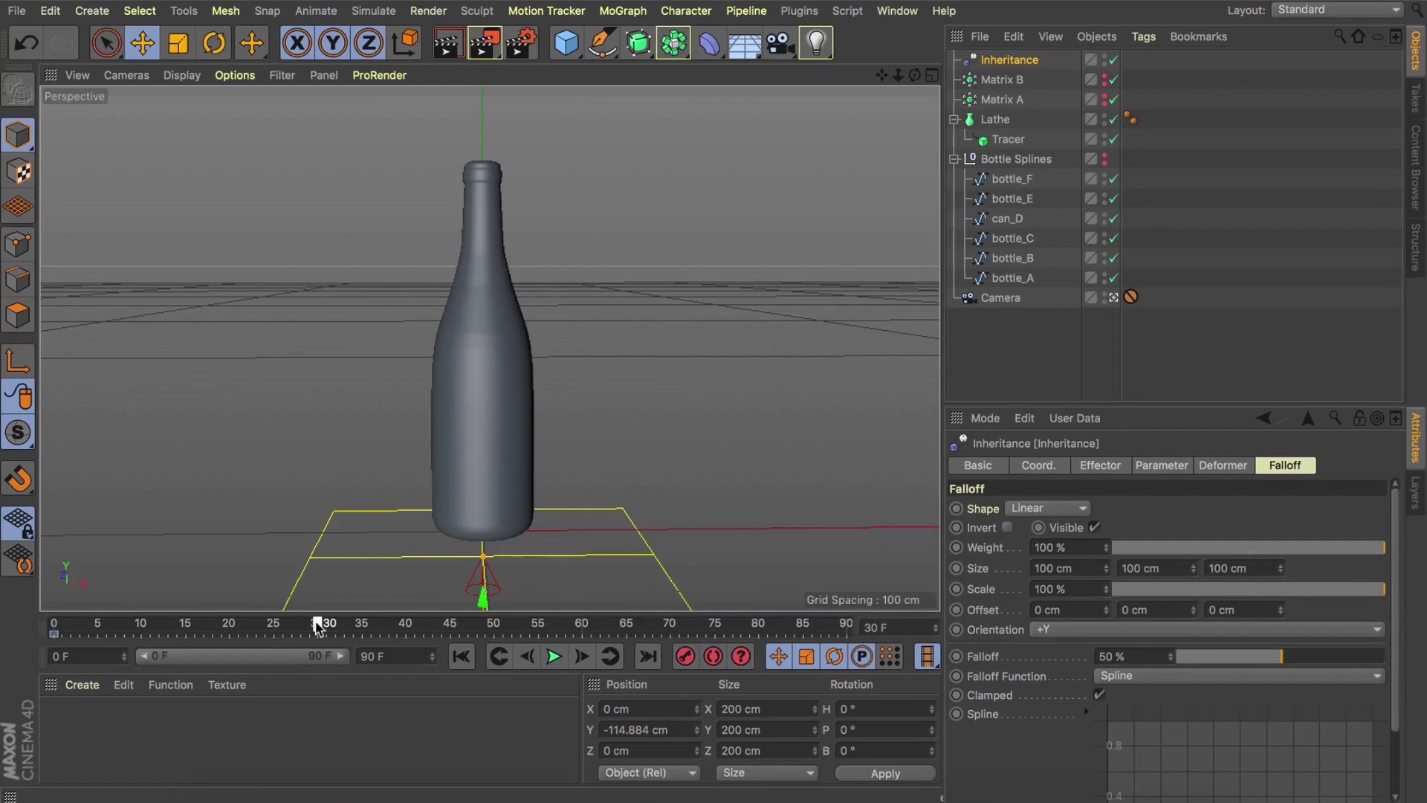
{"action": "left_click_drag", "start_coordinate": [482, 595], "coordinate": [483, 316]}
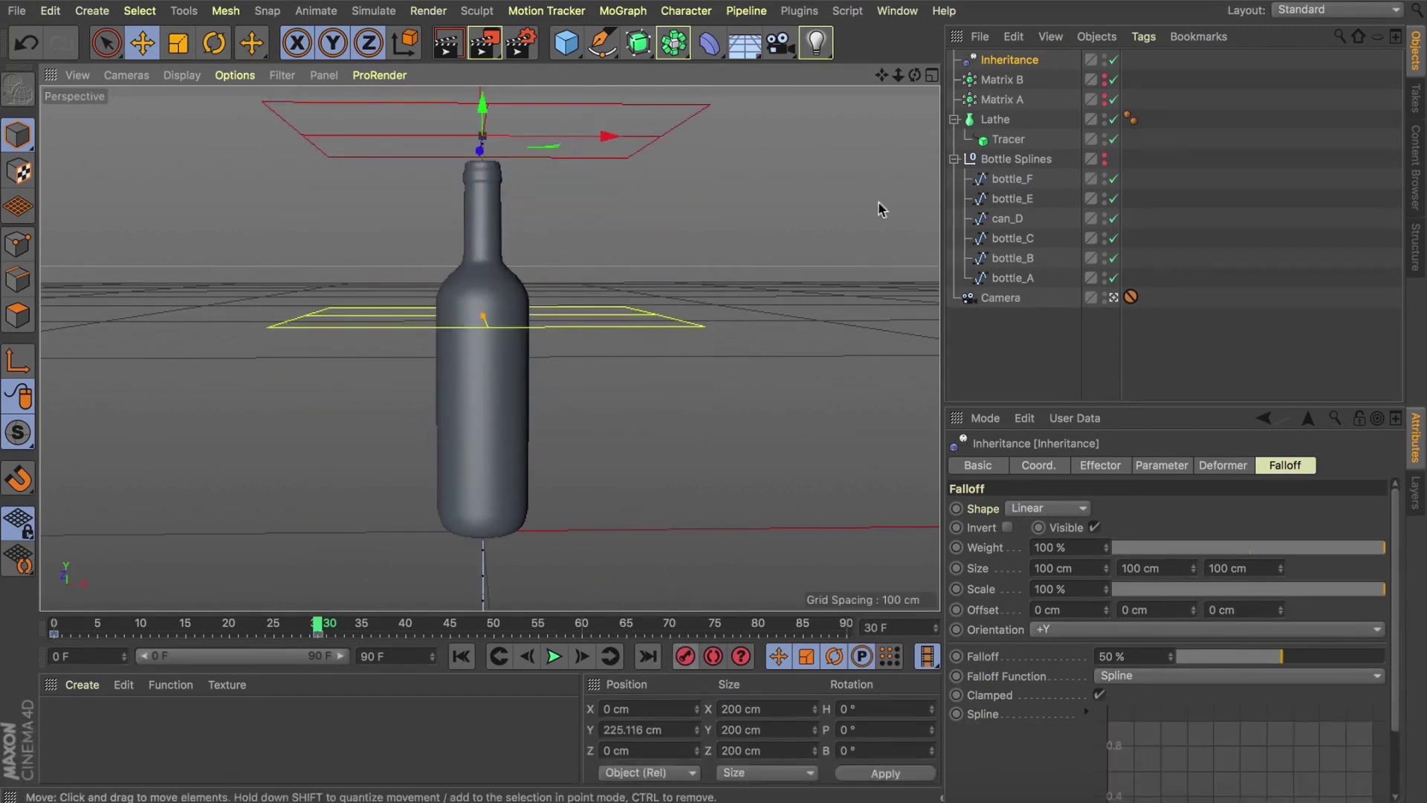
- Preview the sweep, then set falloff Size X, Y and Z to 50 cm
{"action": "left_click", "coordinate": [554, 657]}
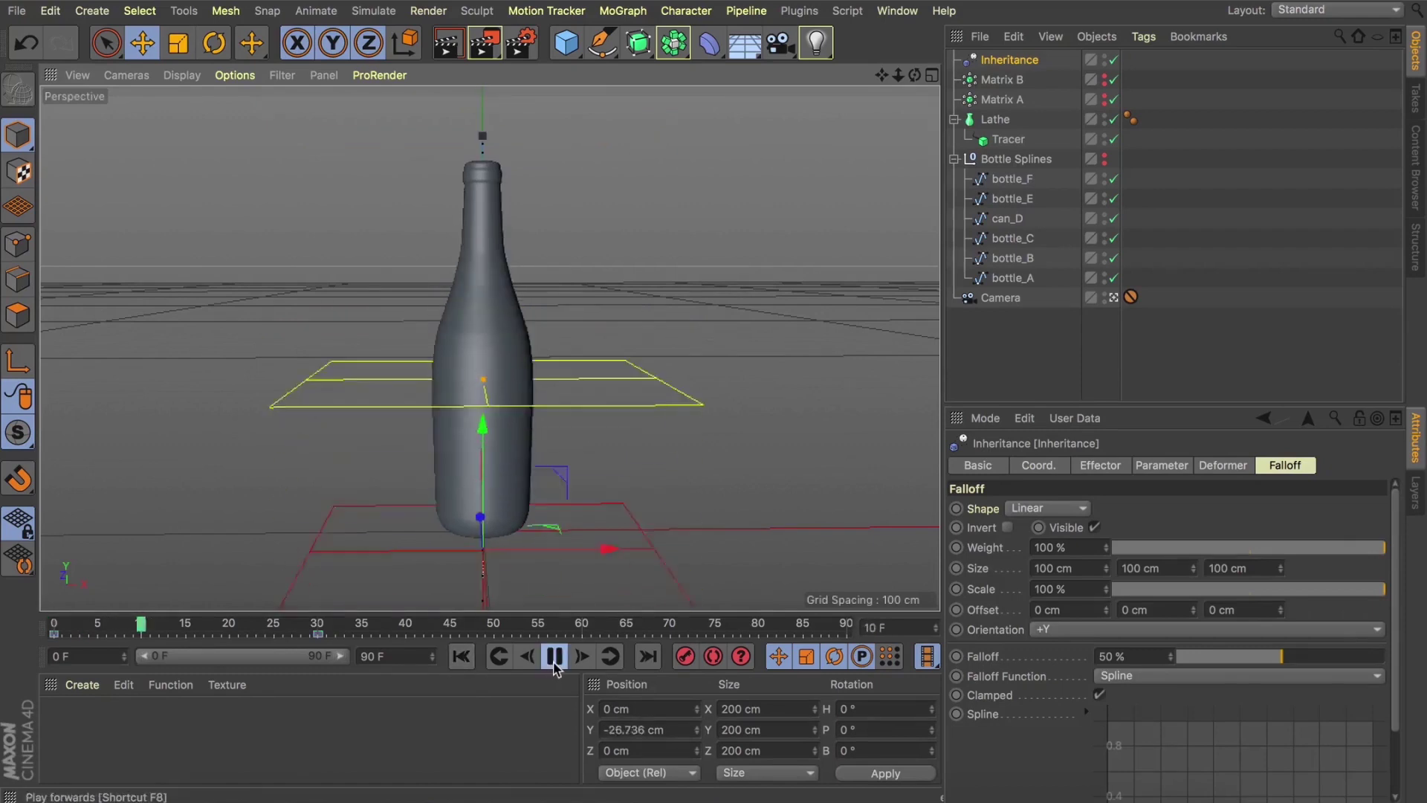
{"action": "left_click", "coordinate": [554, 656]}
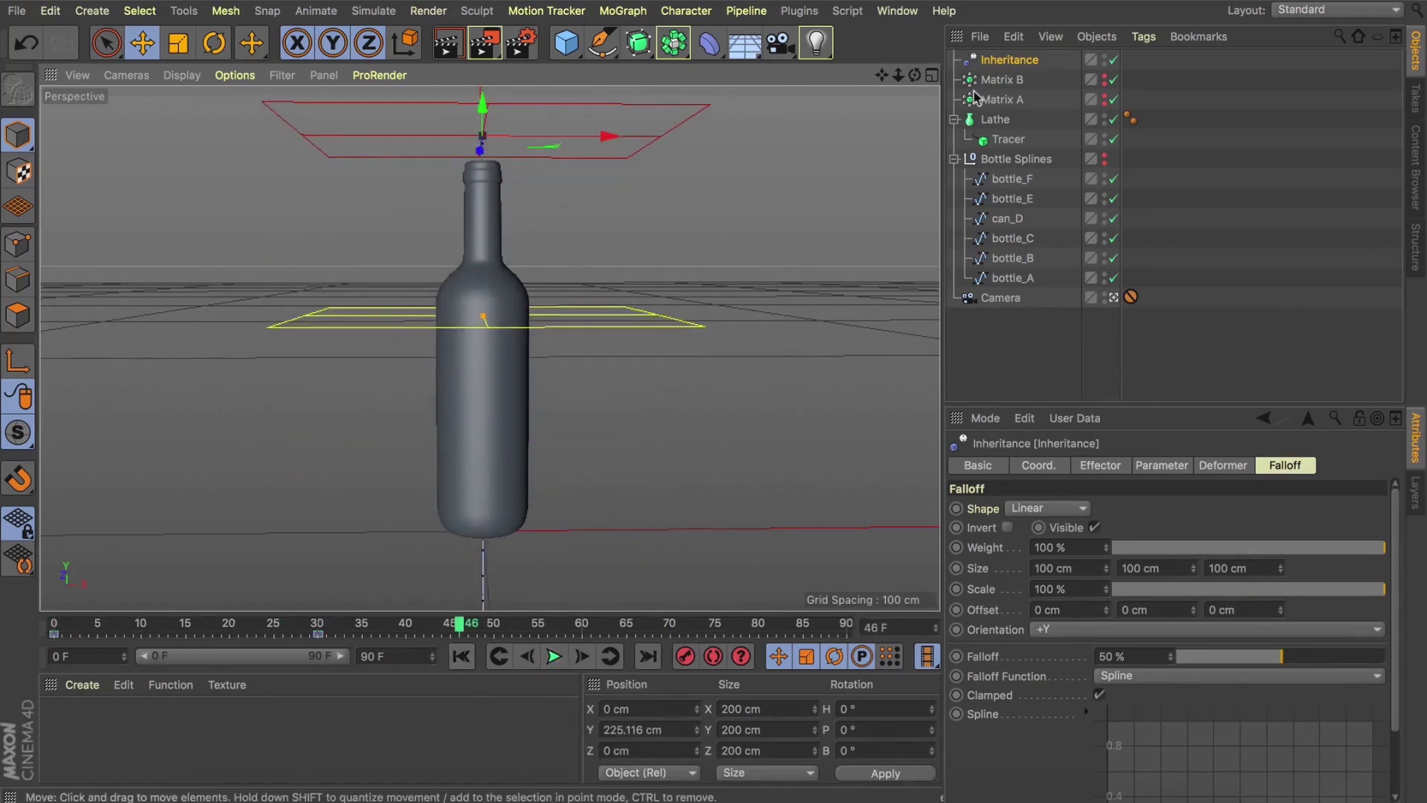
{"action": "double_click", "coordinate": [1055, 568]}
{"action": "type", "text": "50"}
{"action": "key", "text": "Tab"}
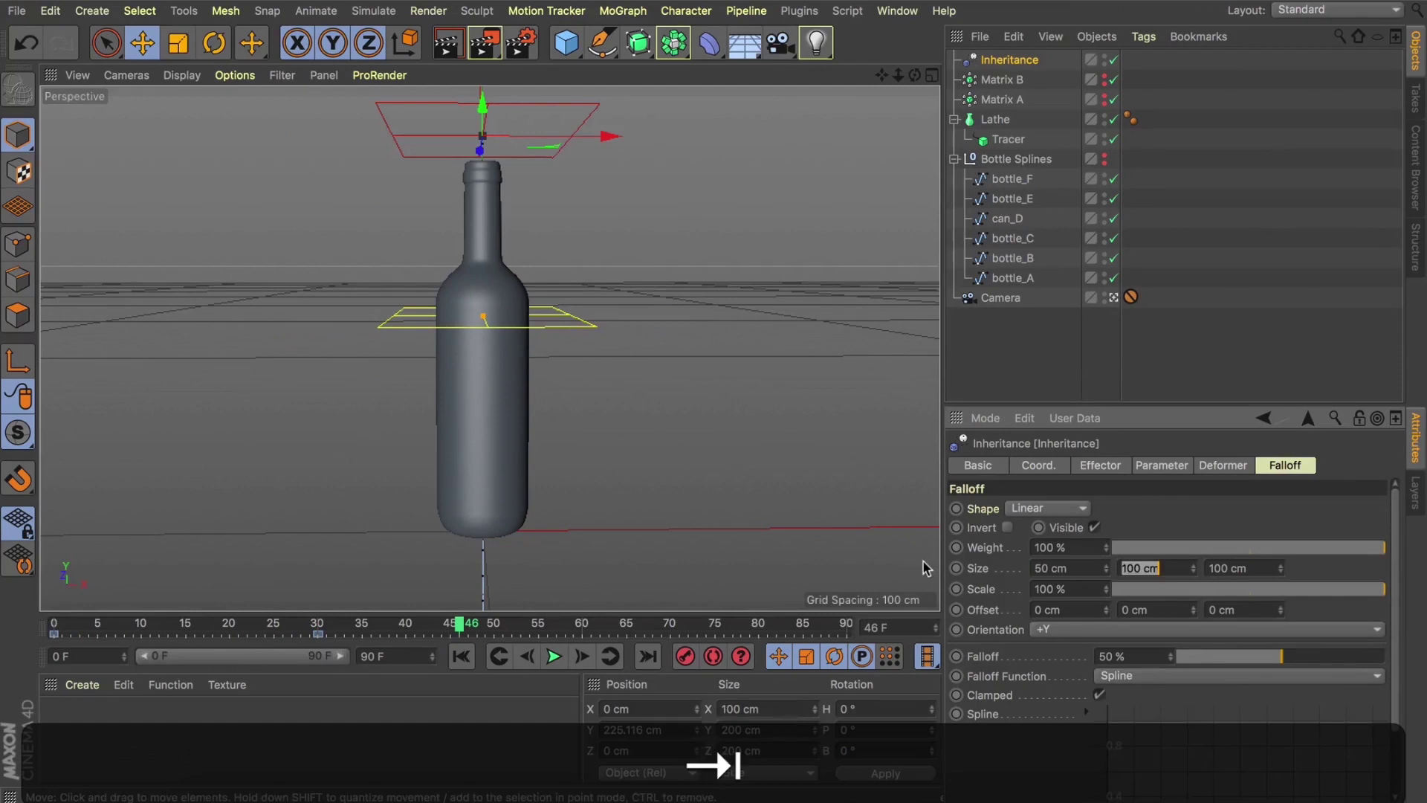
{"action": "type", "text": "50"}
{"action": "key", "text": "Tab"}
{"action": "type", "text": "50"}
{"action": "key", "text": "Tab"}
{"action": "left_click", "coordinate": [470, 631]}
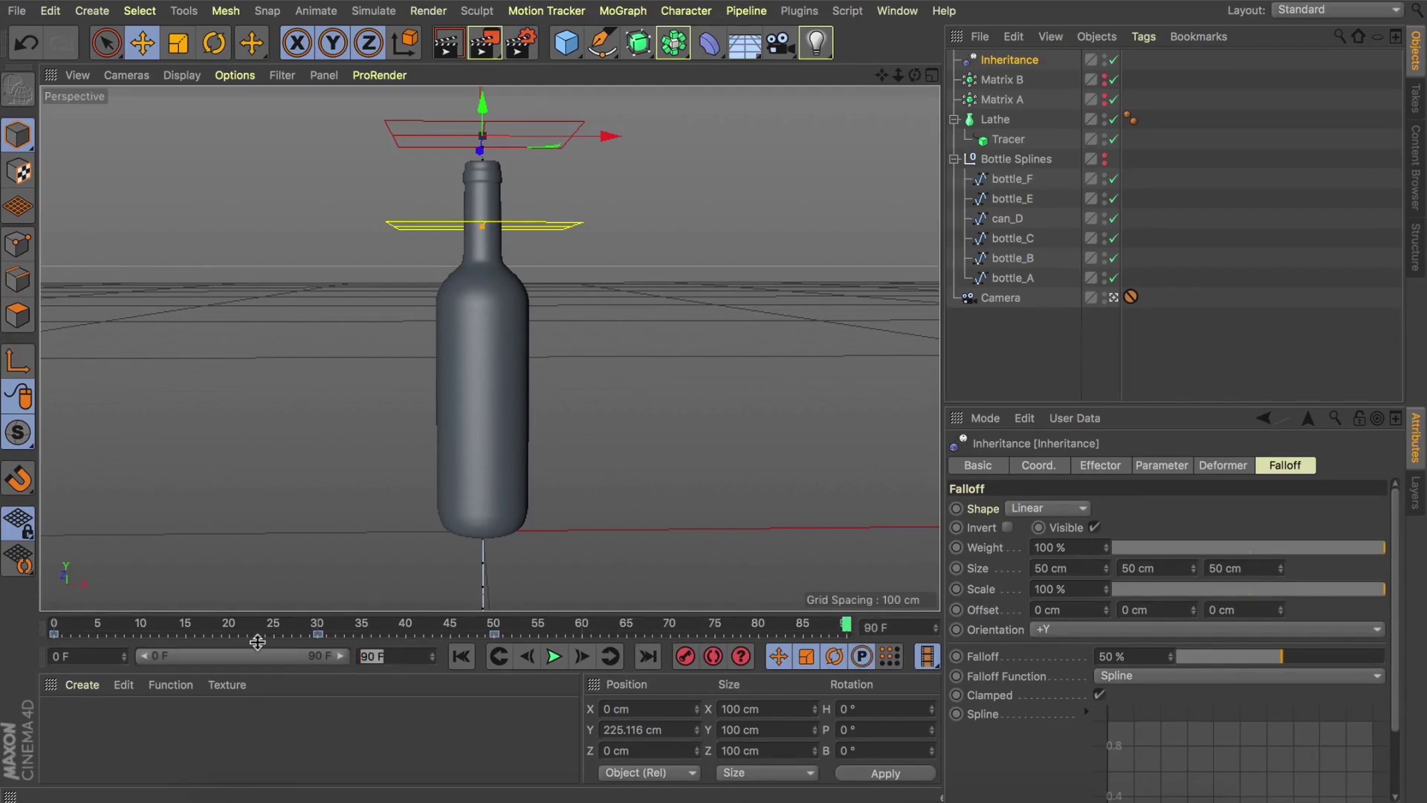
- Extend the animation to 200 frames and drop the falloff to the base, Y -64.884 cm, by frame 80
{"action": "type", "text": "200"}
{"action": "key", "text": "Return"}
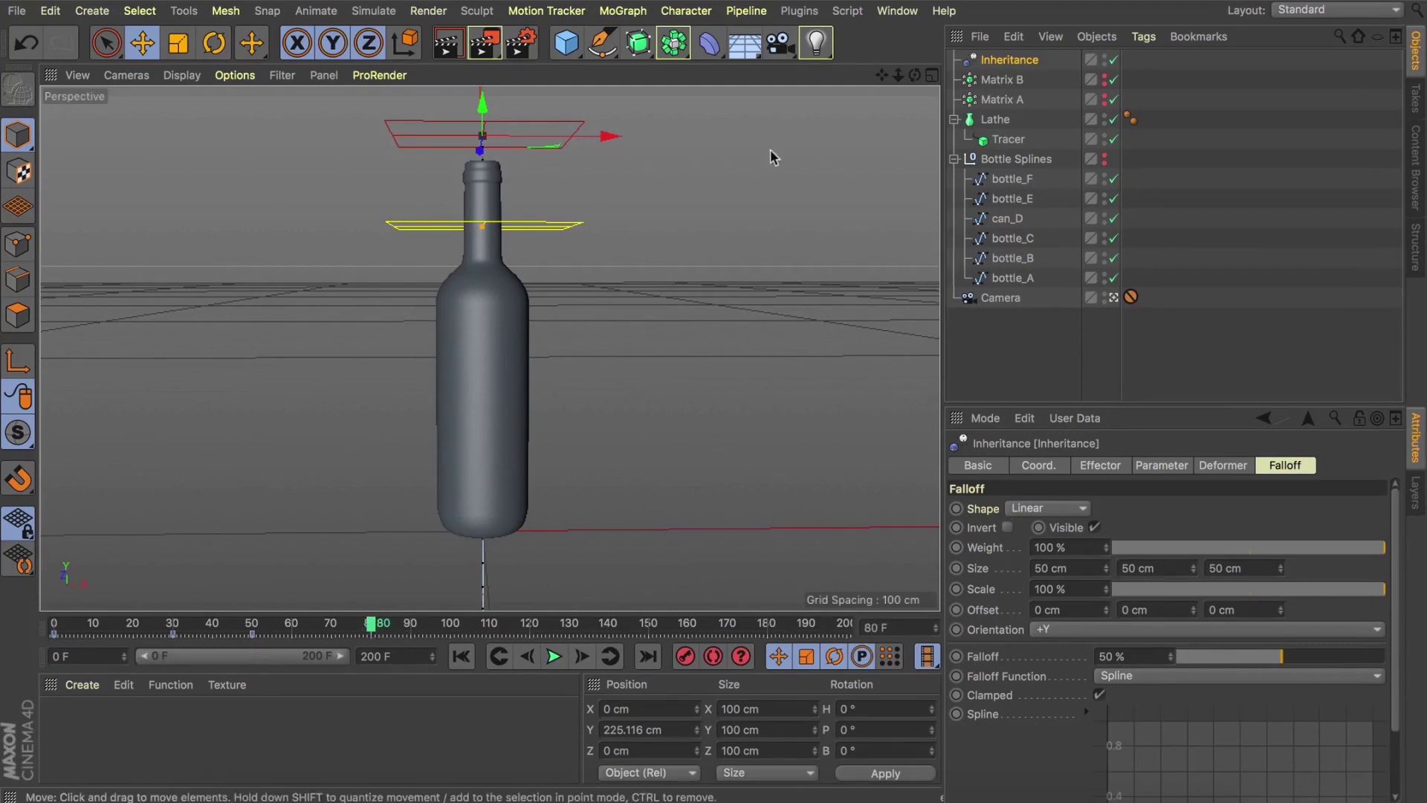
{"action": "left_click_drag", "start_coordinate": [485, 104], "coordinate": [533, 609]}
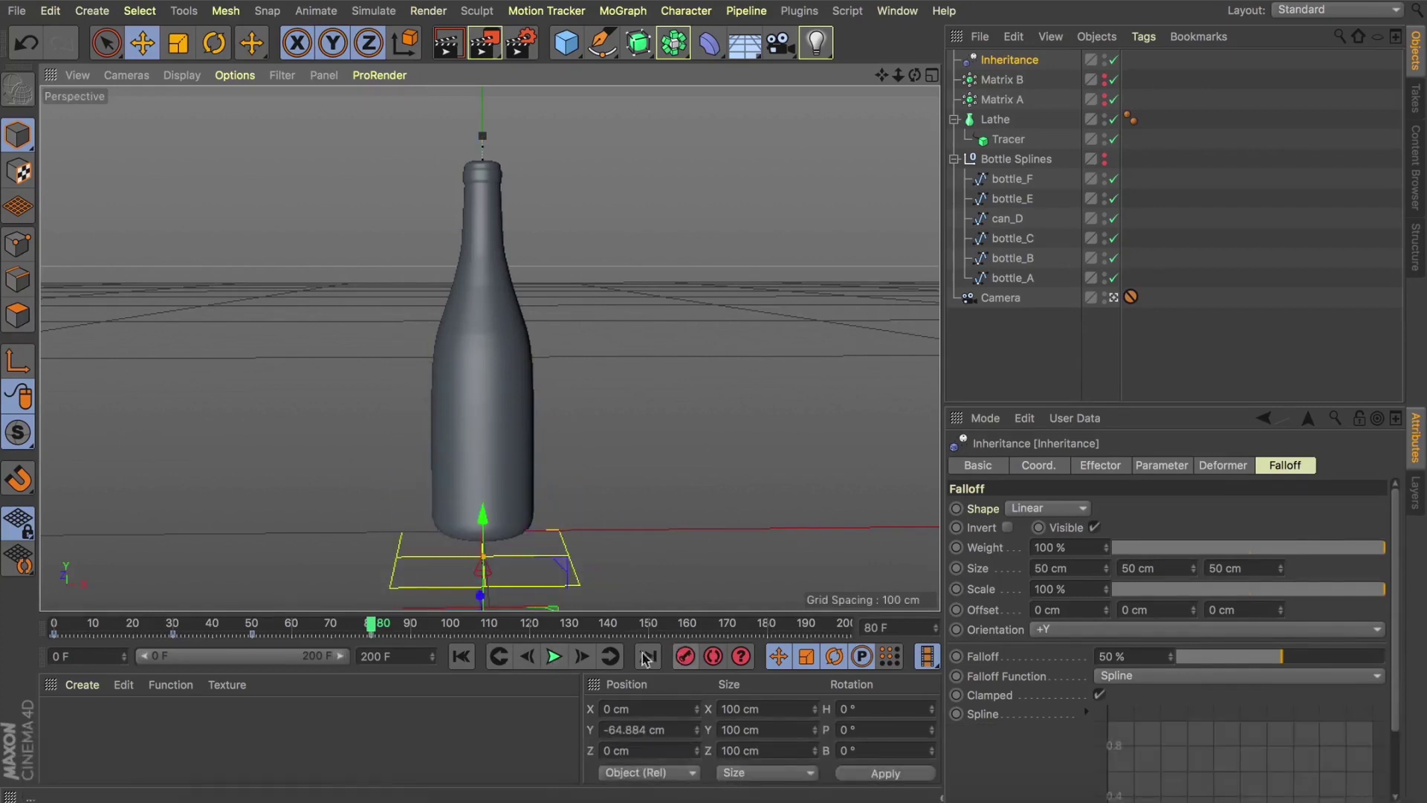
{"action": "mouse_move", "coordinate": [374, 627]}
{"action": "left_mouse_down"}
{"action": "mouse_move", "coordinate": [82, 625]}
{"action": "mouse_move", "coordinate": [171, 600]}
{"action": "mouse_move", "coordinate": [394, 623]}
{"action": "mouse_move", "coordinate": [251, 629]}
{"action": "mouse_move", "coordinate": [347, 628]}
{"action": "left_mouse_up"}
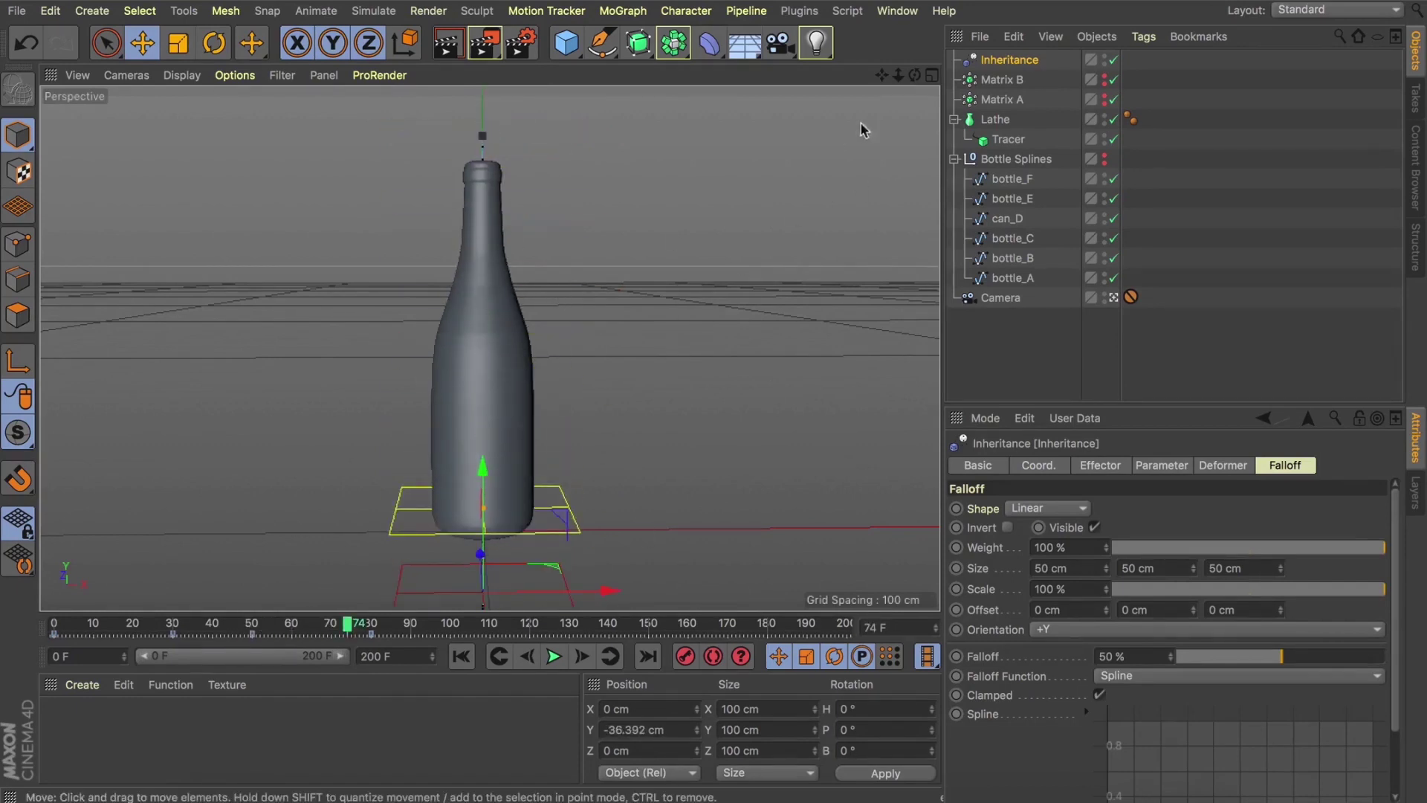
- At frame 49, keyframe Matrix A's source object and swap it from bottle_A to bottle_C
{"action": "left_click", "coordinate": [997, 98]}
{"action": "left_click", "coordinate": [372, 628]}
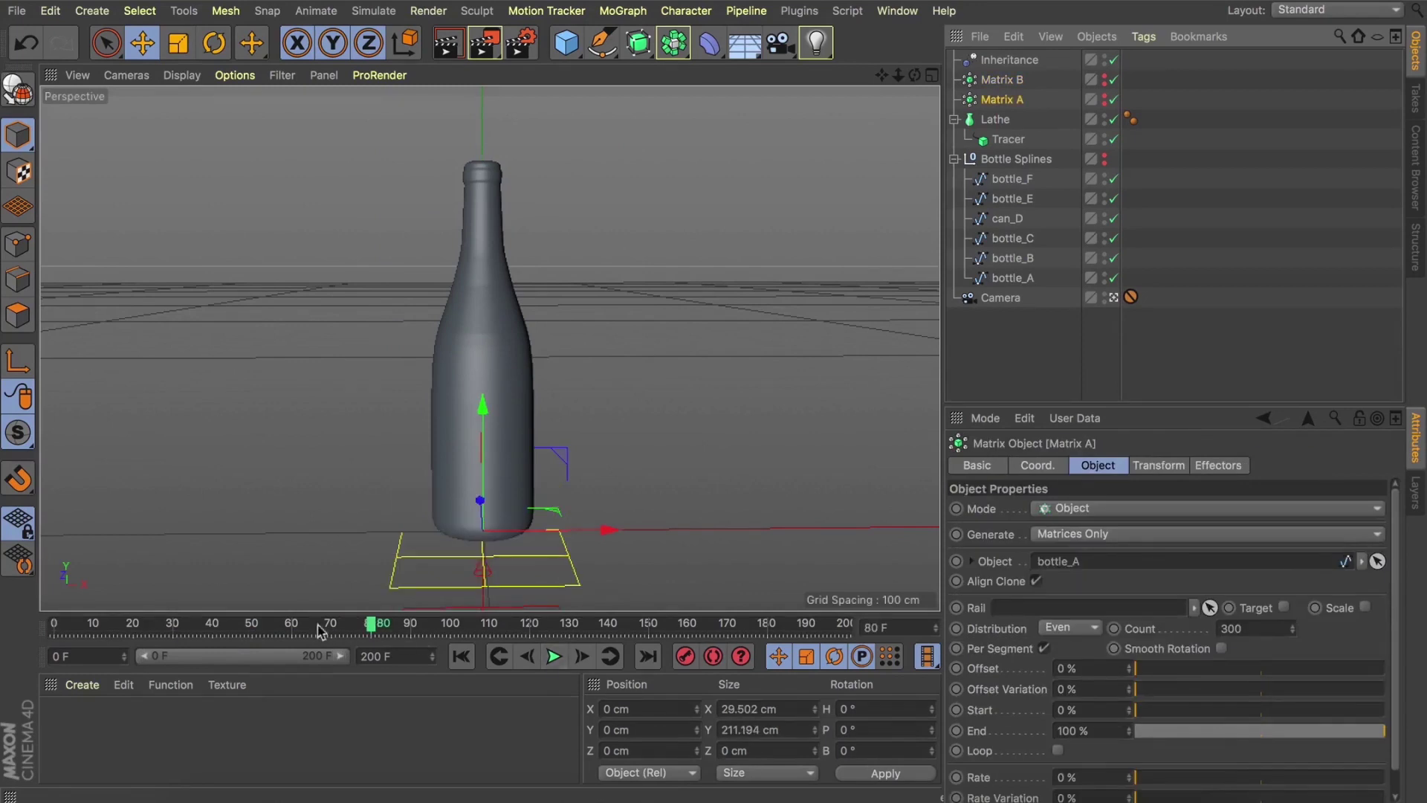
{"action": "left_click", "coordinate": [253, 628]}
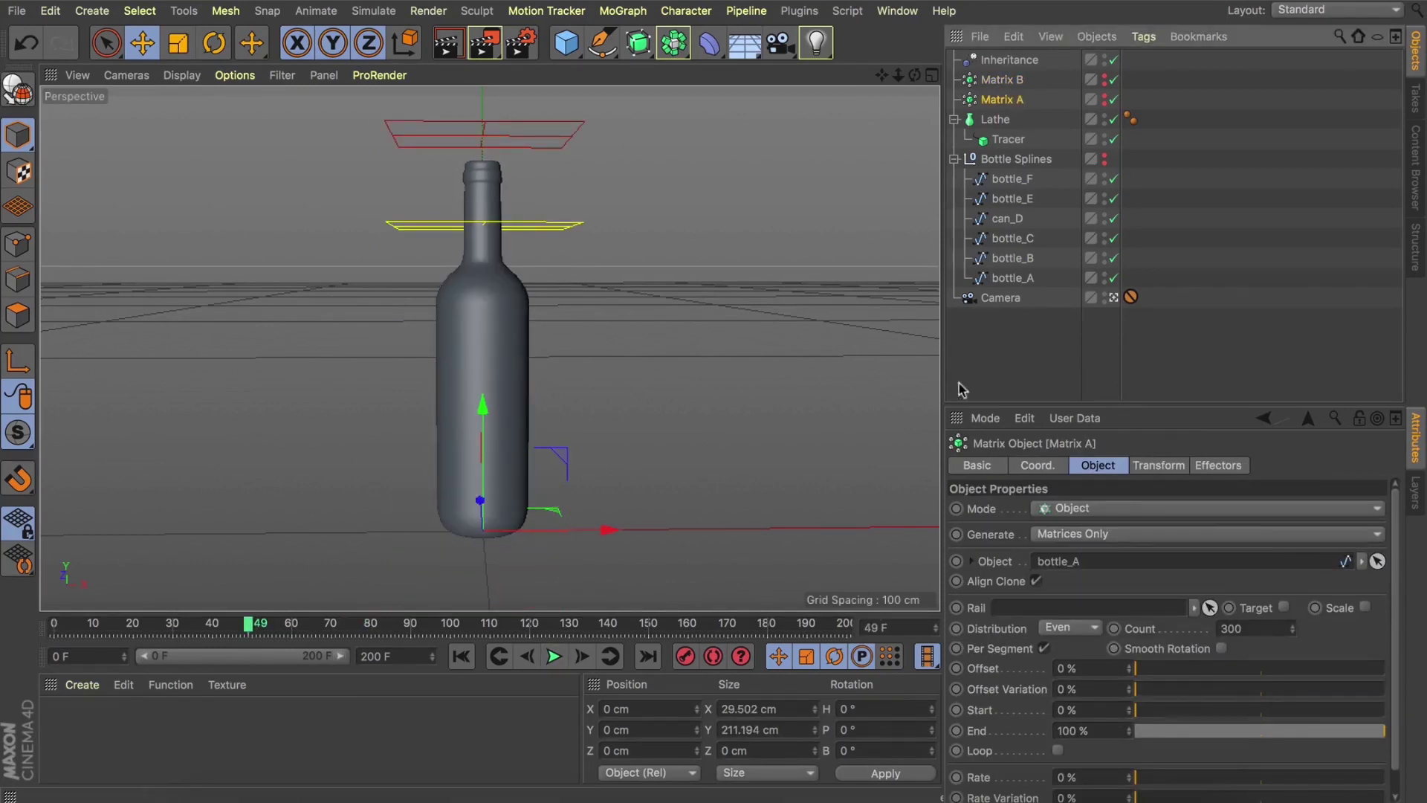
{"action": "left_click", "coordinate": [957, 561]}
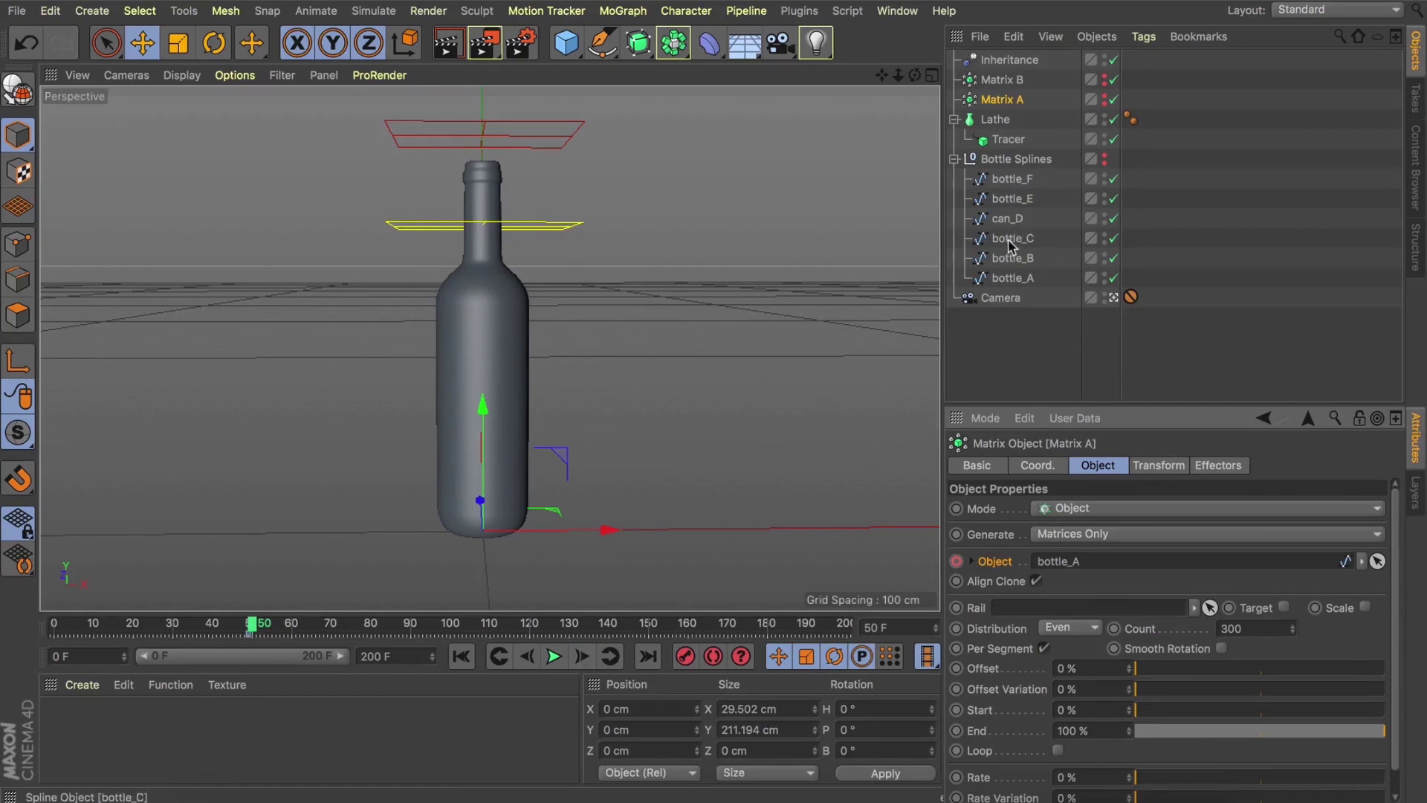
{"action": "left_click_drag", "start_coordinate": [1009, 244], "coordinate": [1131, 338]}
{"action": "left_click_drag", "start_coordinate": [1065, 562], "coordinate": [1064, 561]}
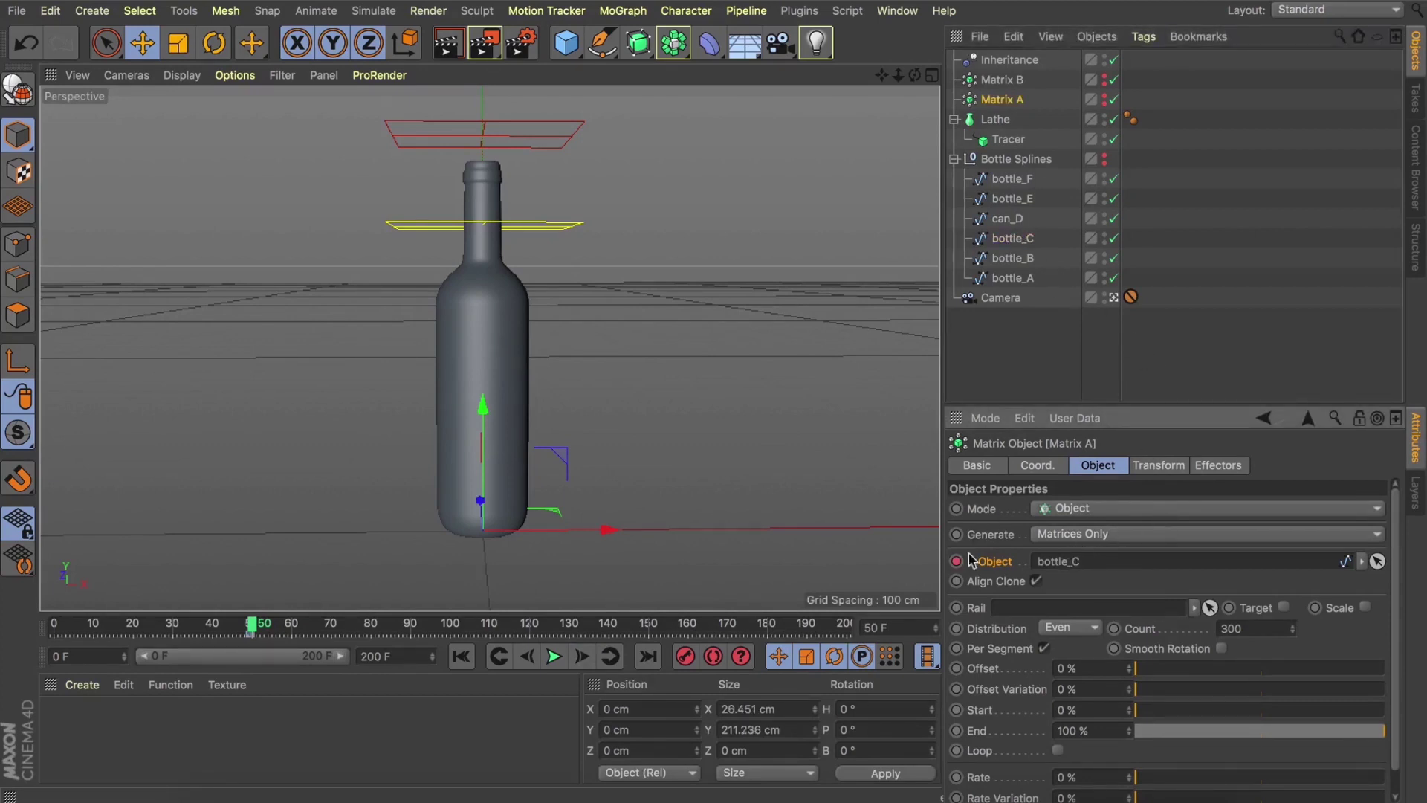
- Play back from frame 0 and scrub the timeline to preview the bottle changing shape
{"action": "left_click", "coordinate": [460, 656]}
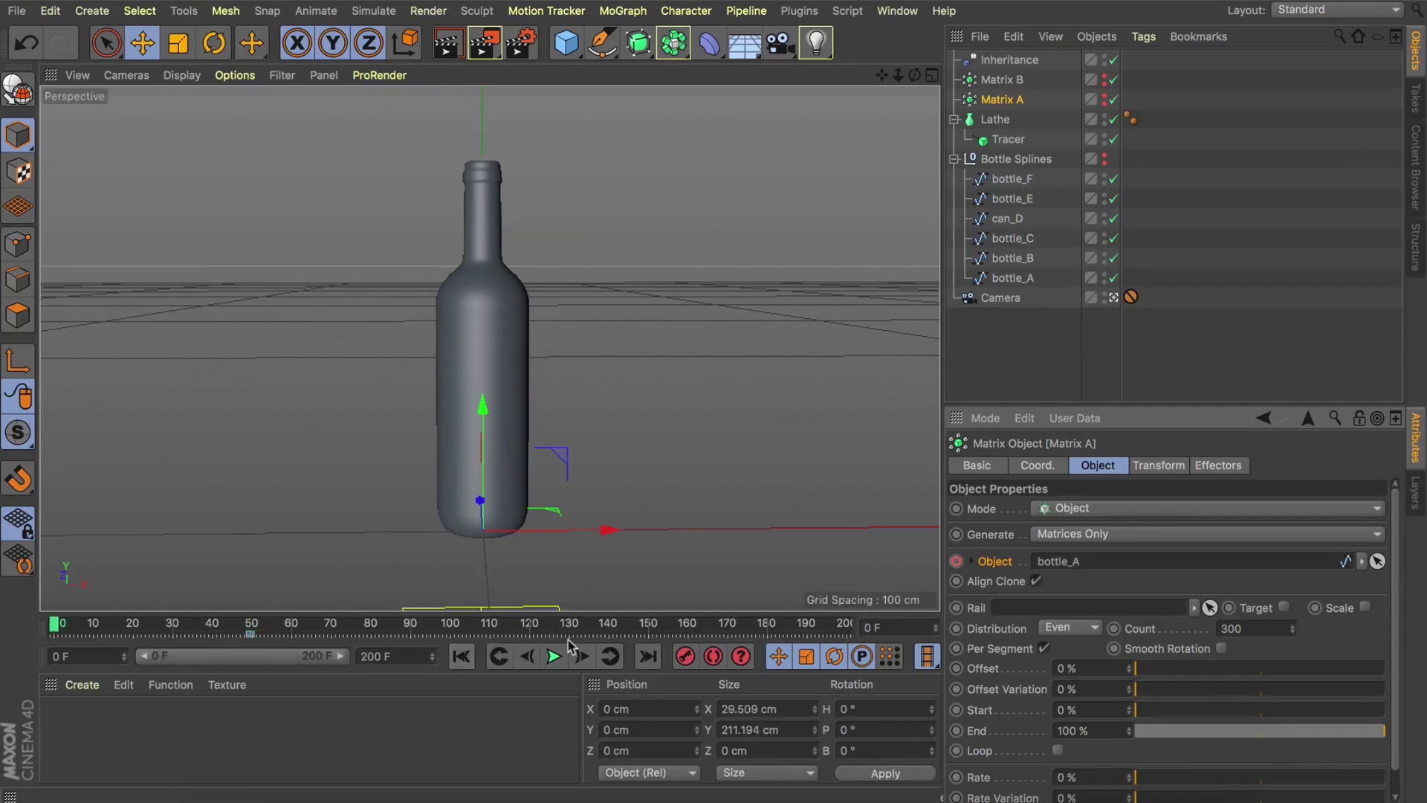
{"action": "left_click", "coordinate": [555, 657]}
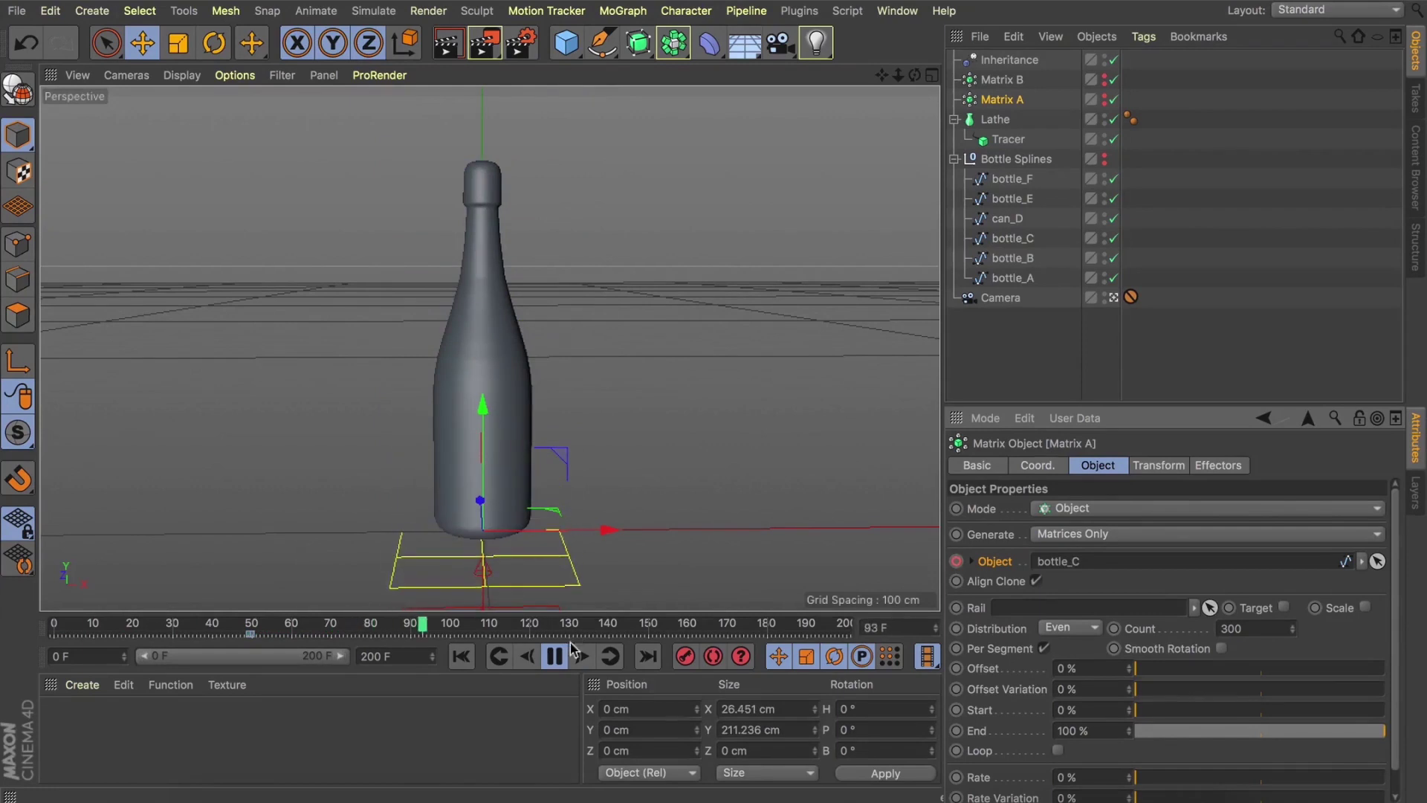
{"action": "left_click", "coordinate": [554, 656]}
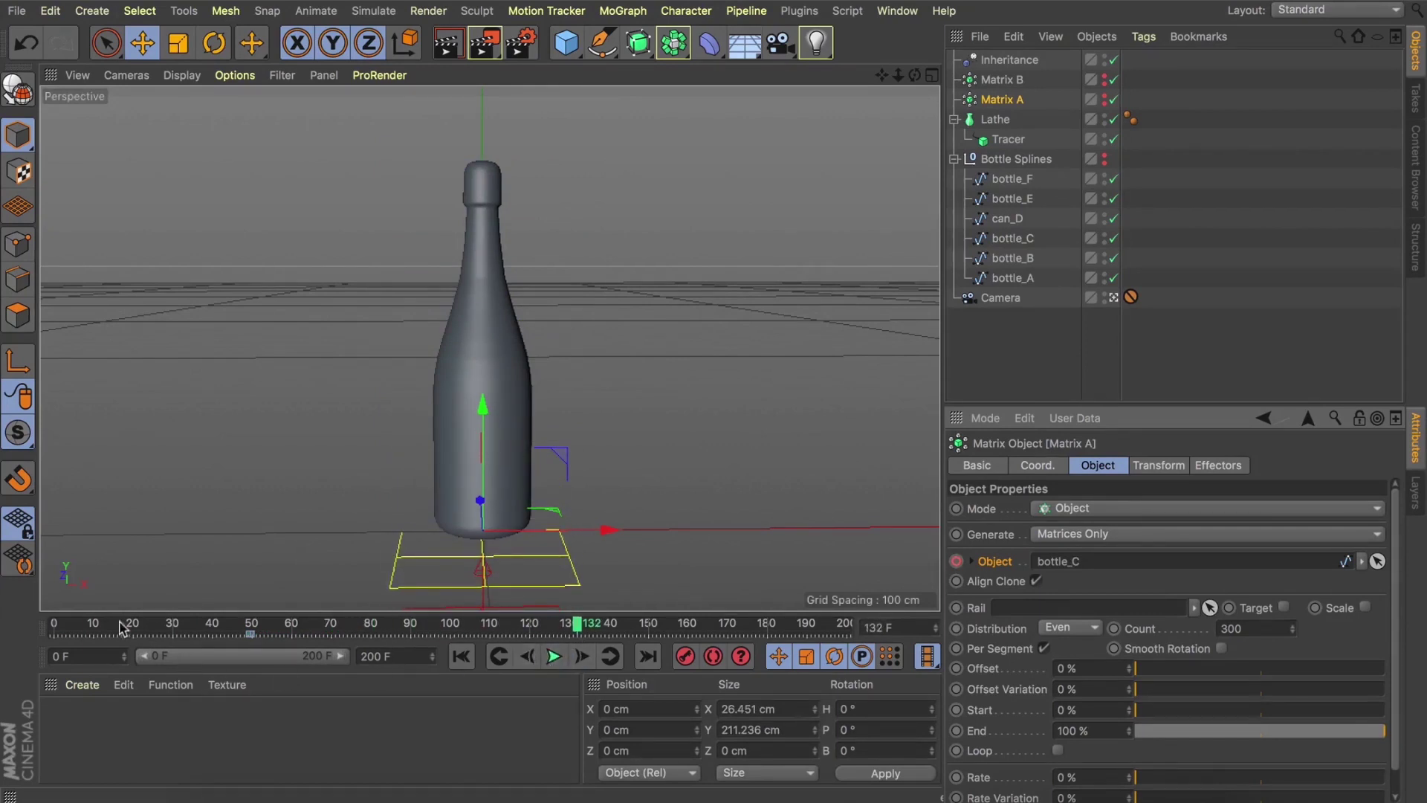
{"action": "left_click_drag", "start_coordinate": [90, 623], "coordinate": [375, 647]}
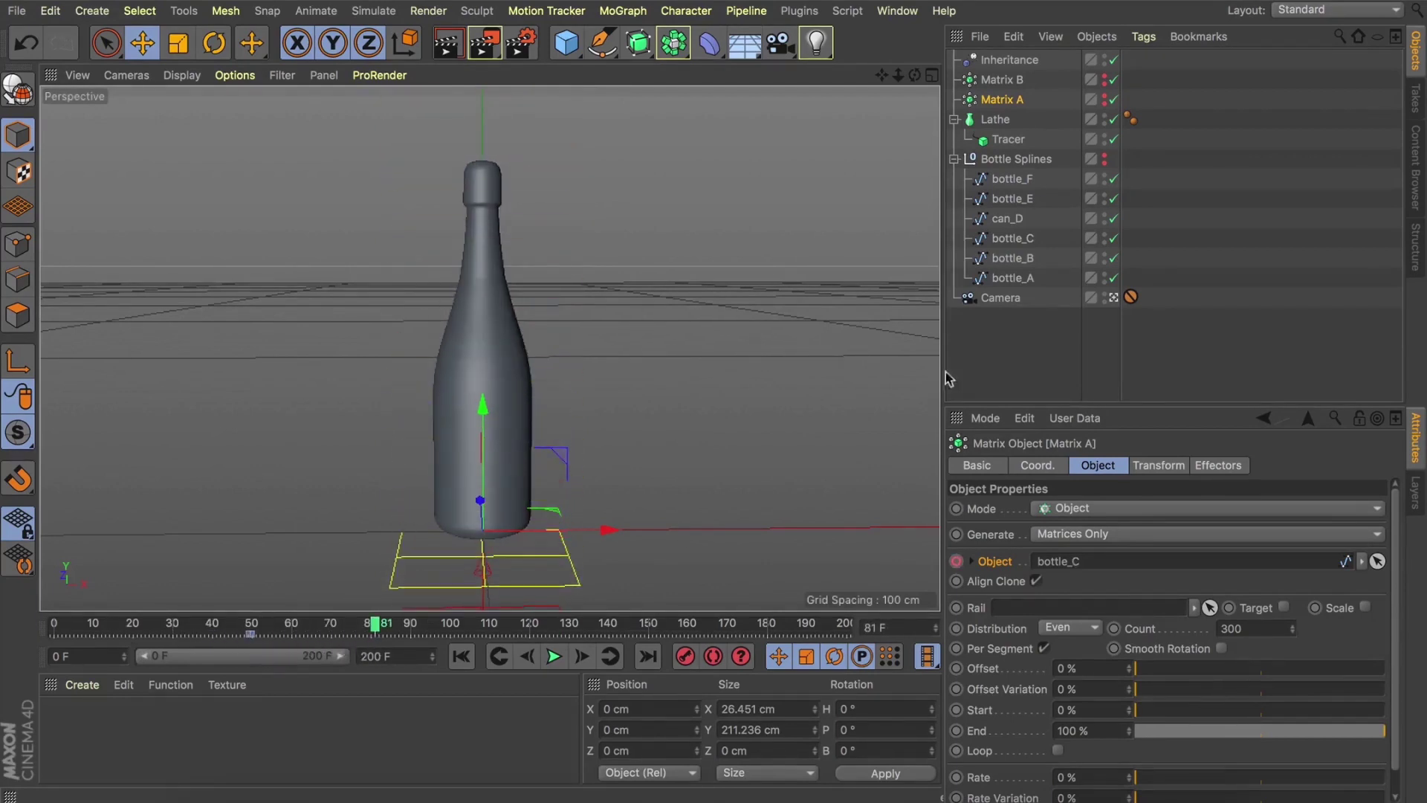
- Key the Inheritance falloff rising from the bottle's base to Y 276.157 cm at frame 120
{"action": "left_click", "coordinate": [1009, 59]}
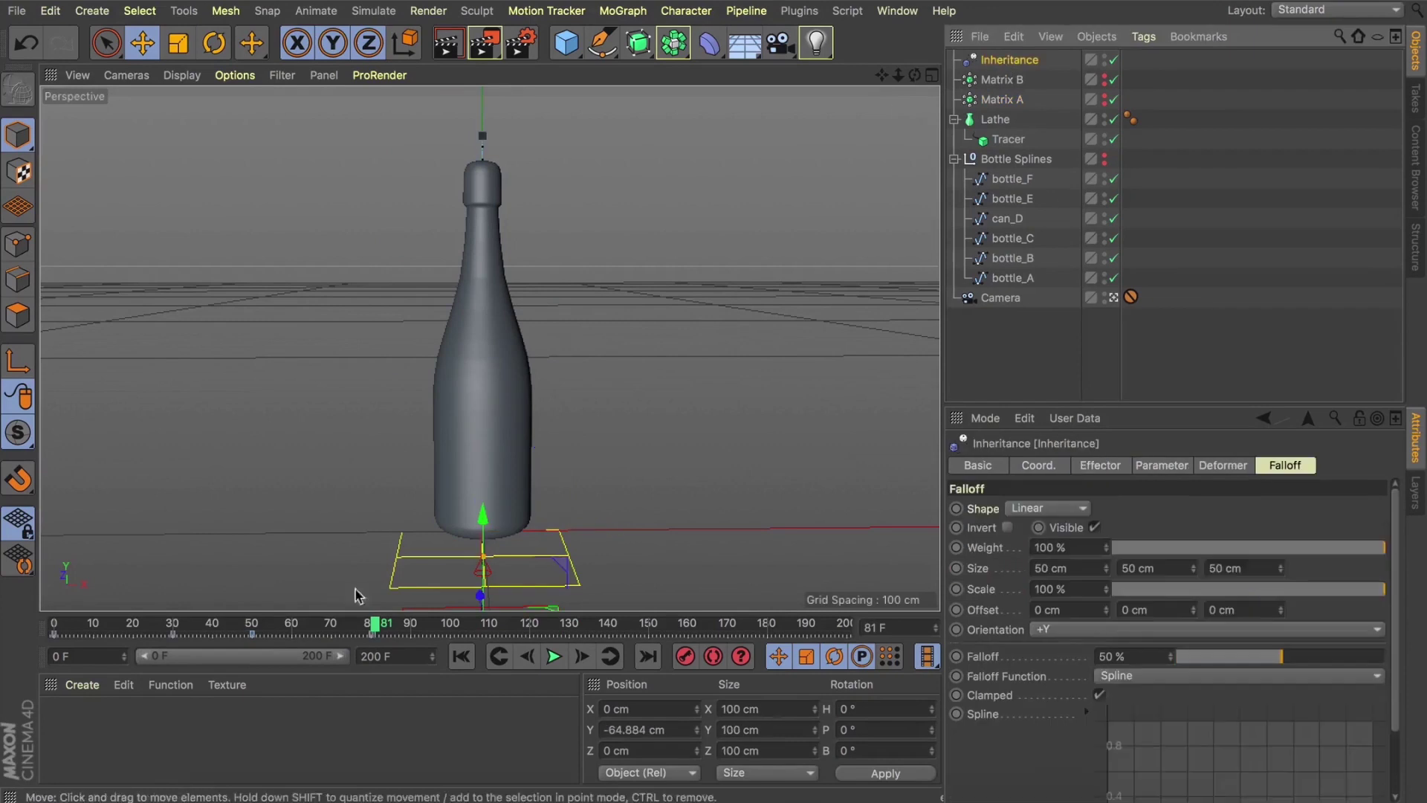
{"action": "left_click_drag", "start_coordinate": [377, 624], "coordinate": [413, 629]}
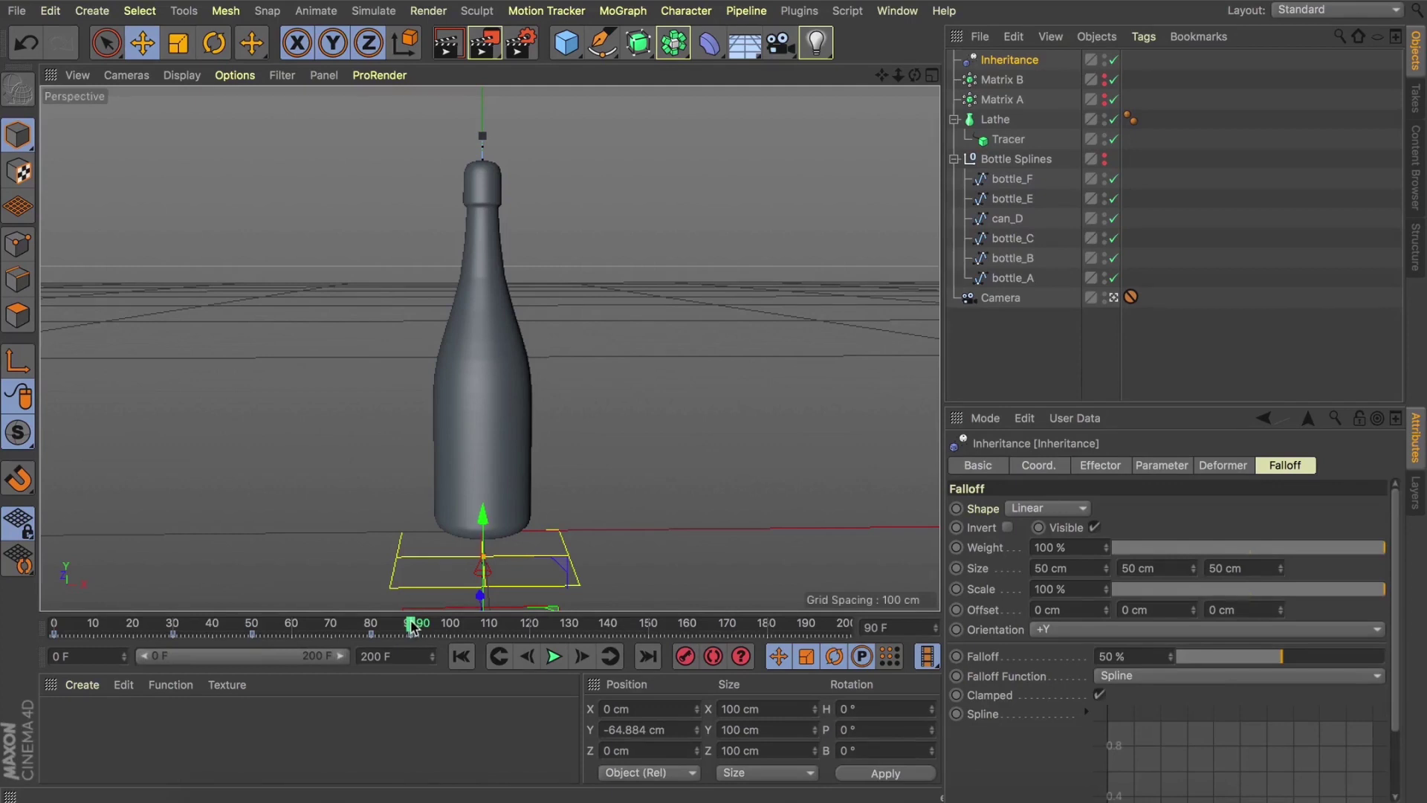
{"action": "left_click_drag", "start_coordinate": [488, 630], "coordinate": [532, 632]}
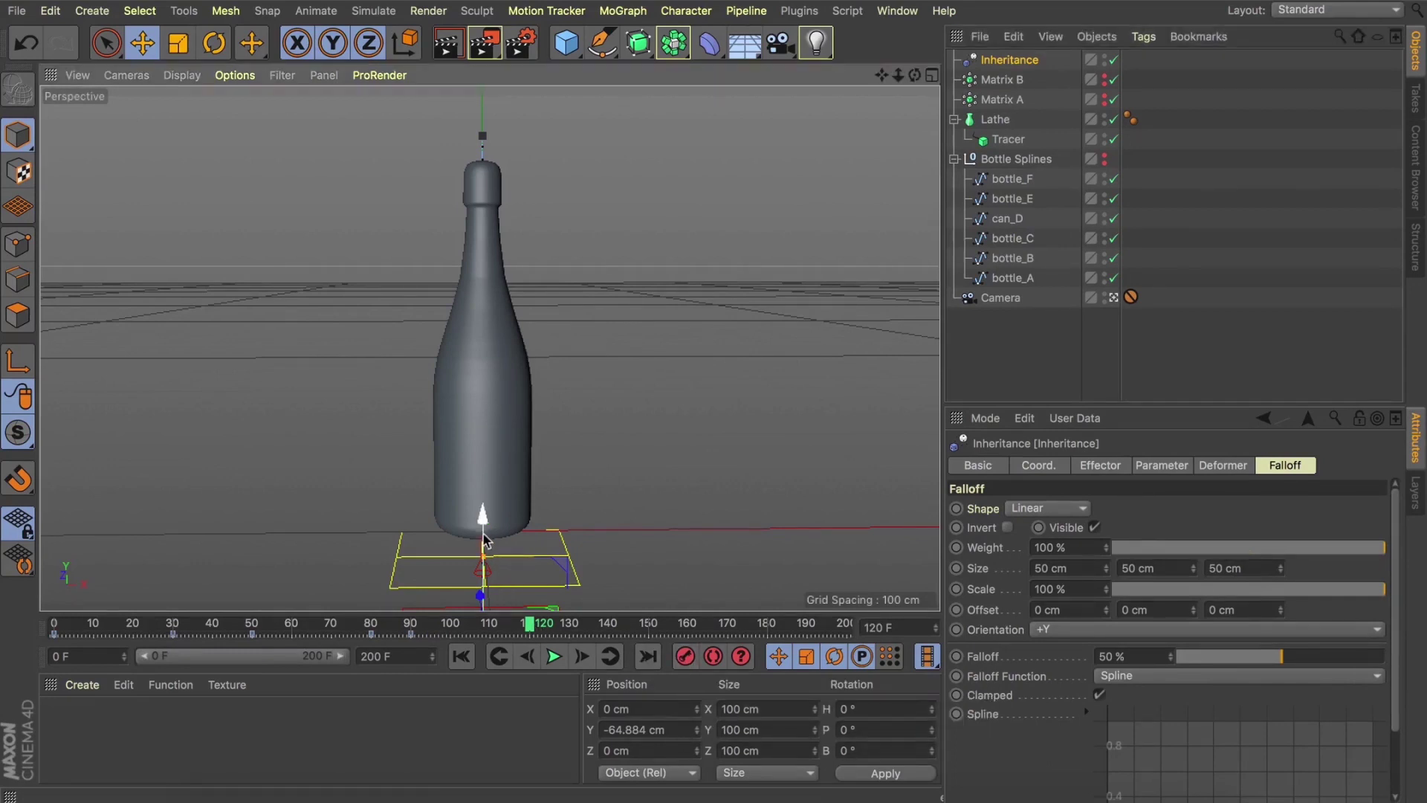
{"action": "left_click_drag", "start_coordinate": [483, 521], "coordinate": [483, 132]}
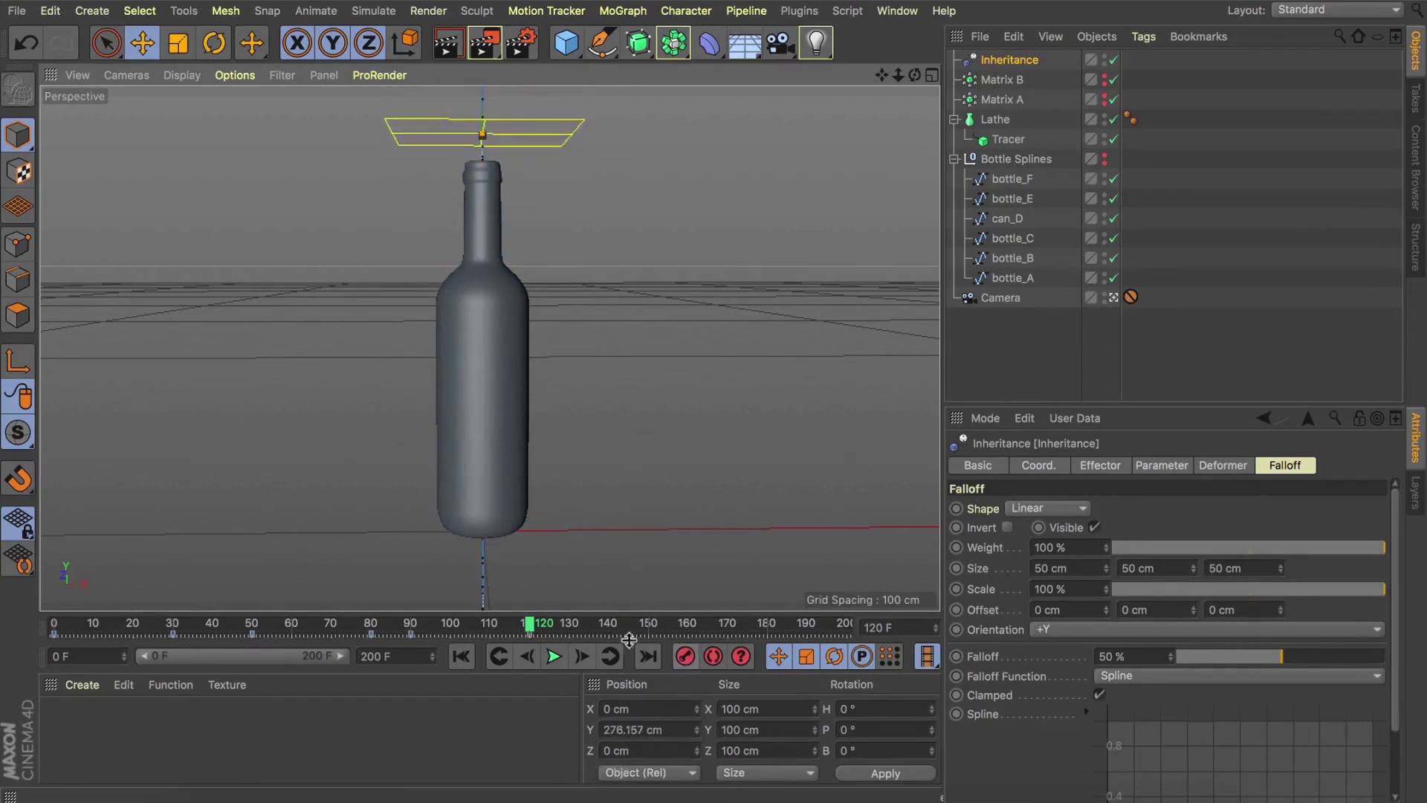
{"action": "left_click_drag", "start_coordinate": [534, 628], "coordinate": [413, 638]}
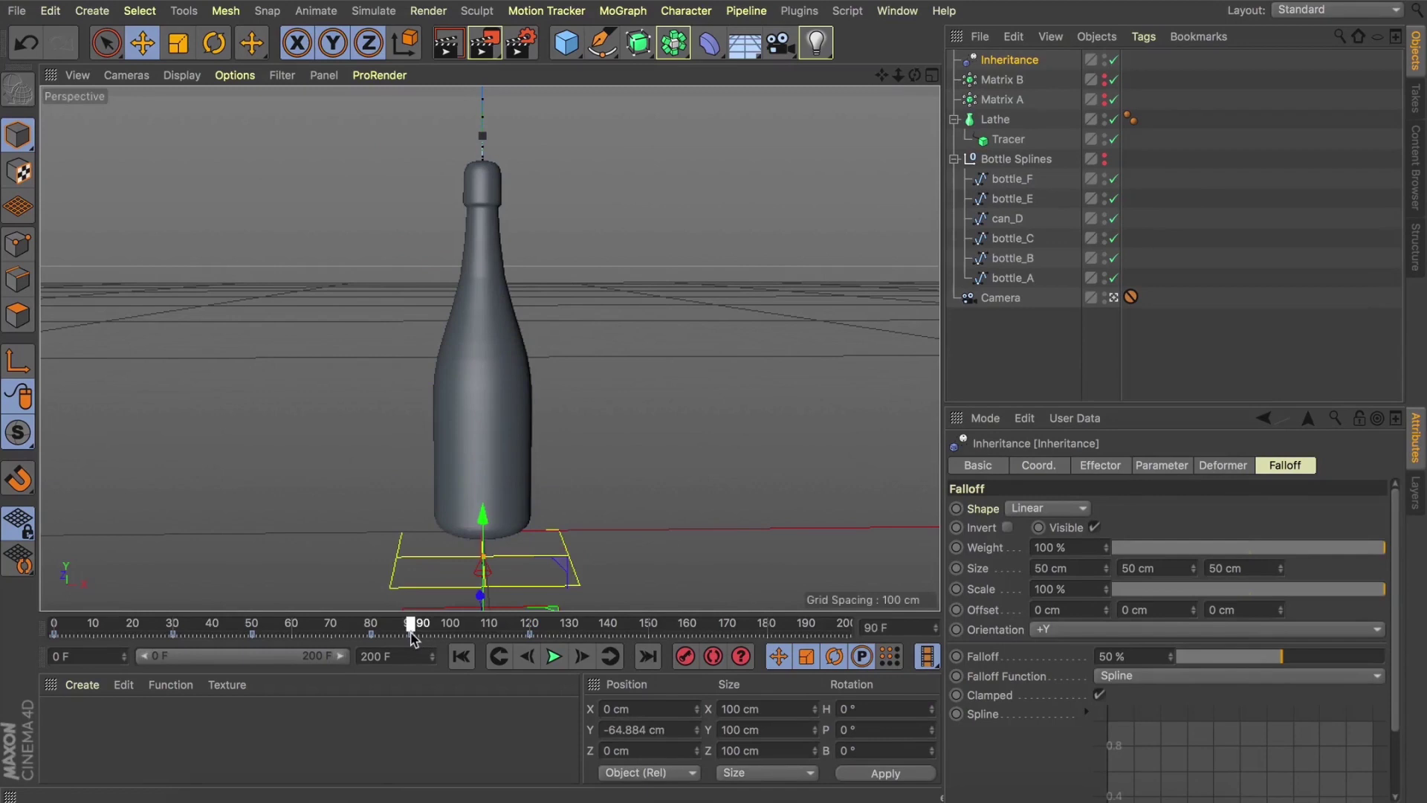
{"action": "left_click", "coordinate": [1002, 80]}
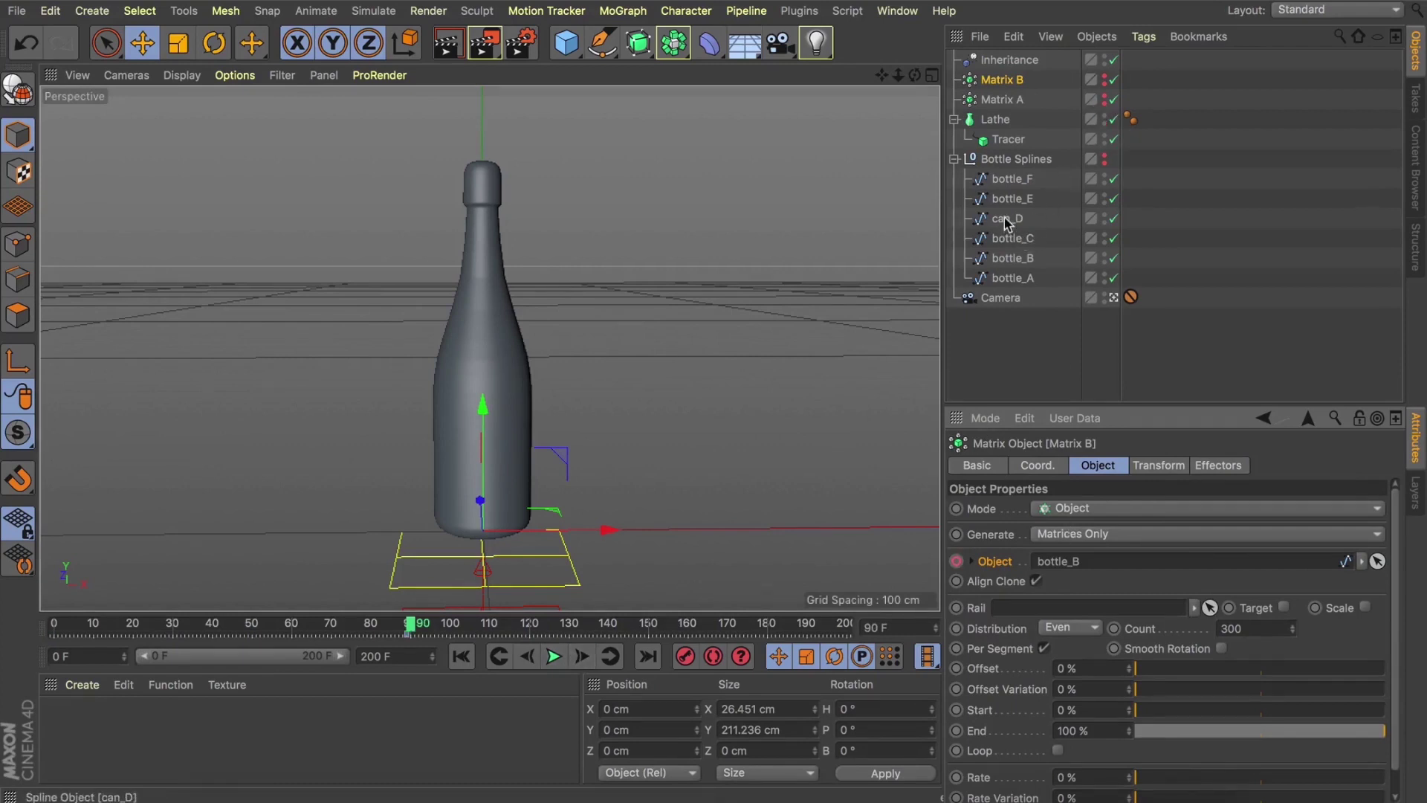
- Link can_D as Matrix B's source object, keyframed at frame 90, and review earlier frames
{"action": "left_click_drag", "start_coordinate": [1007, 220], "coordinate": [1065, 316]}
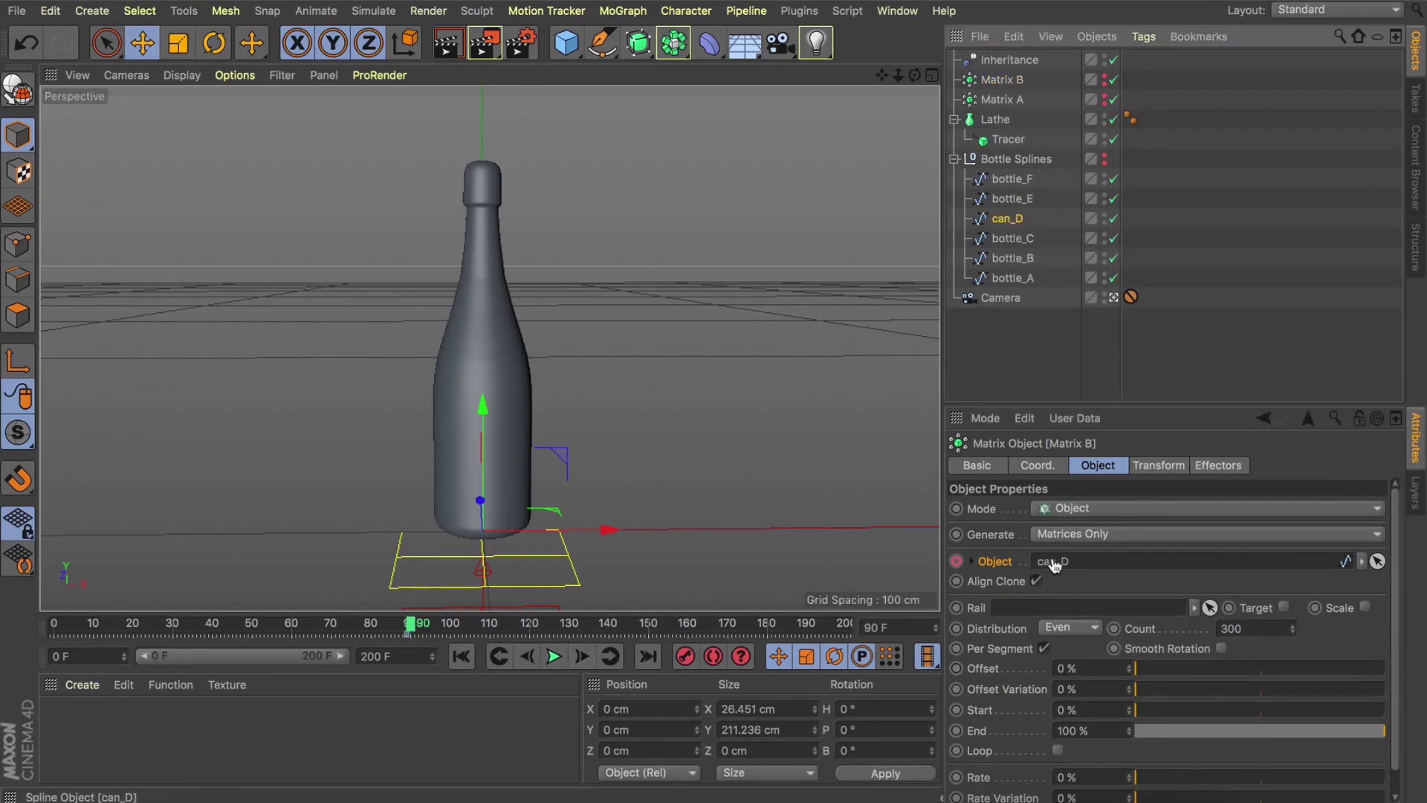
{"action": "left_click_drag", "start_coordinate": [1054, 565], "coordinate": [1055, 565]}
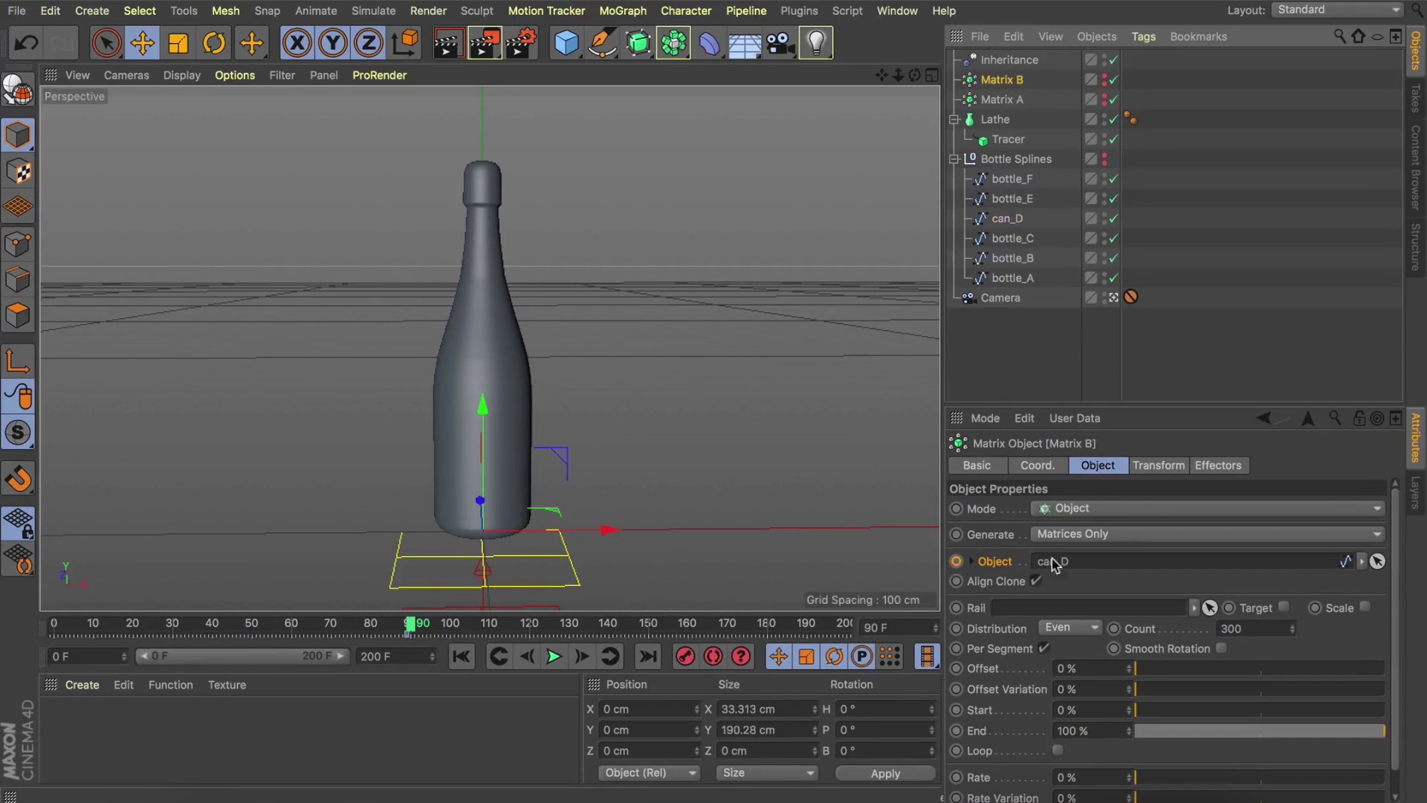
{"action": "left_click", "coordinate": [956, 561]}
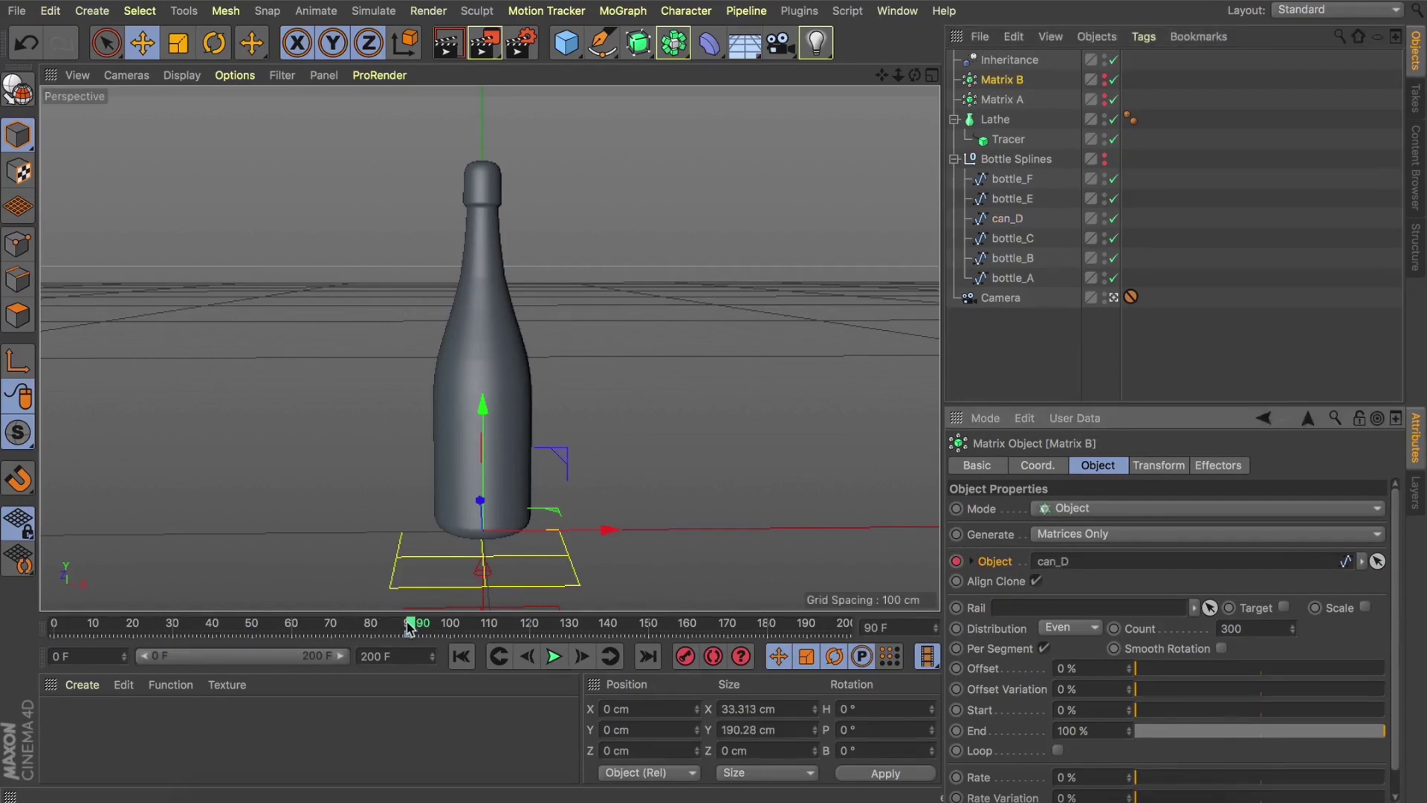
{"action": "mouse_move", "coordinate": [409, 627]}
{"action": "left_mouse_down"}
{"action": "mouse_move", "coordinate": [62, 626]}
{"action": "mouse_move", "coordinate": [281, 627]}
{"action": "mouse_move", "coordinate": [549, 664]}
{"action": "mouse_move", "coordinate": [439, 666]}
{"action": "mouse_move", "coordinate": [546, 667]}
{"action": "mouse_move", "coordinate": [474, 668]}
{"action": "left_mouse_up"}
- Key the Inheritance falloff down to Y -50.436 cm at frame 160, then restore the scene camera
{"action": "left_click", "coordinate": [1010, 59]}
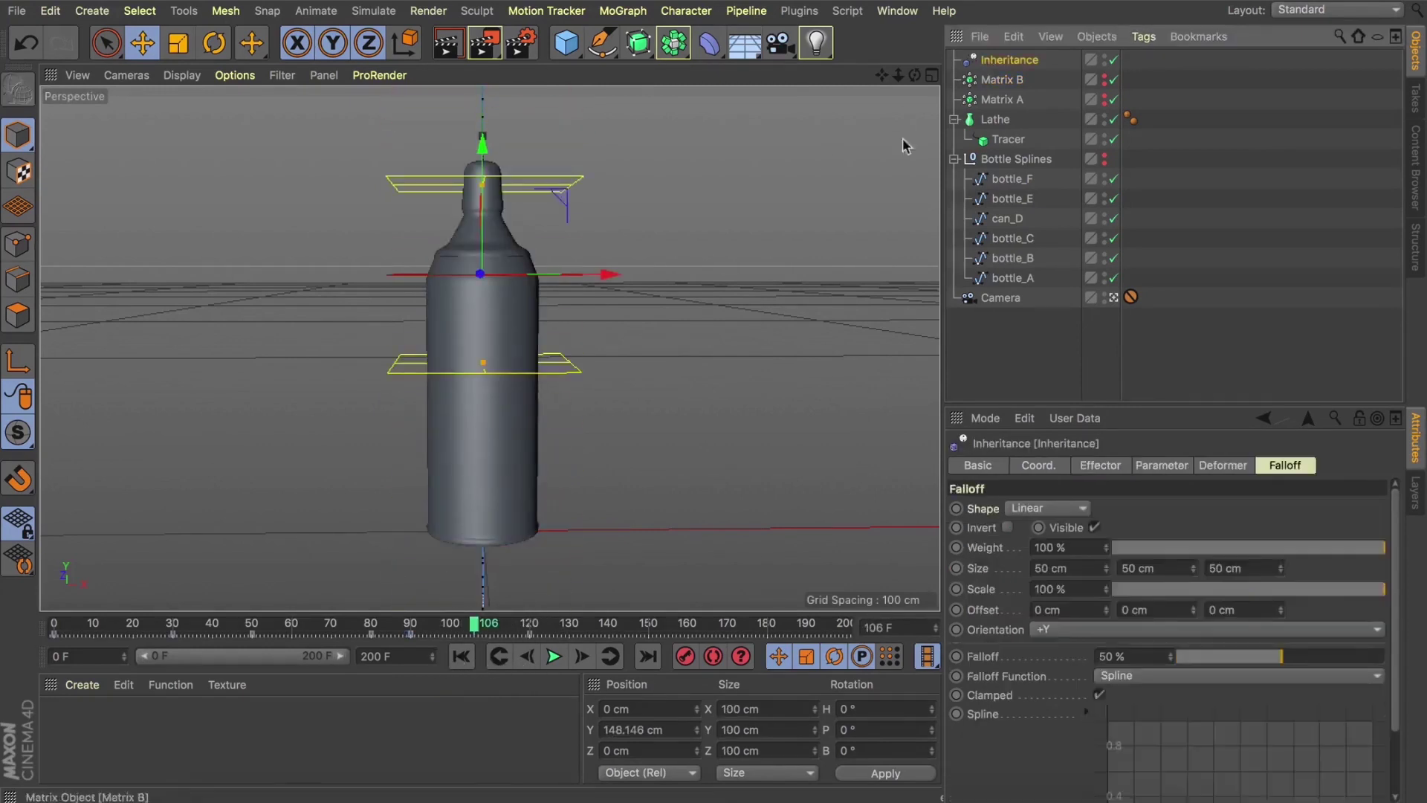
{"action": "left_click_drag", "start_coordinate": [476, 627], "coordinate": [548, 627]}
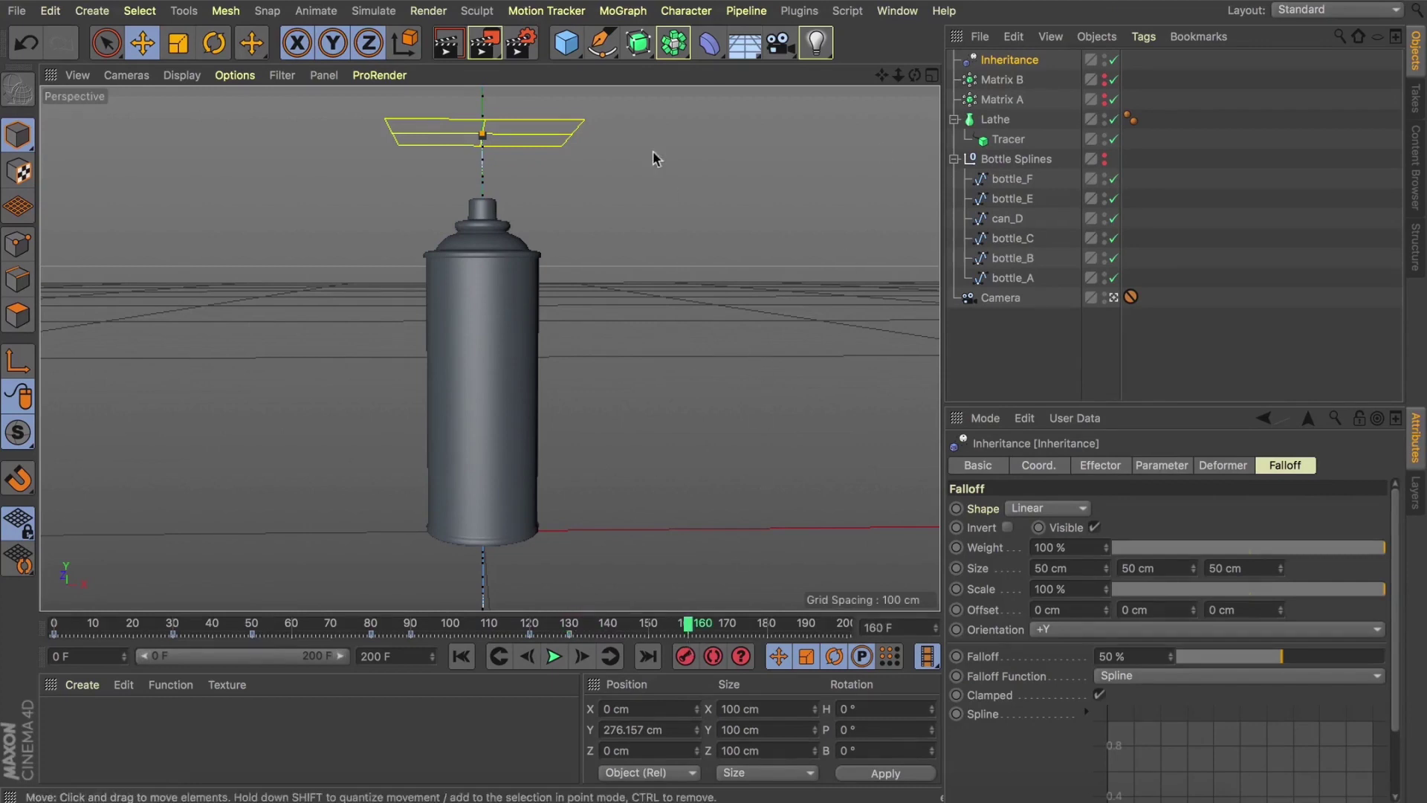
{"action": "key", "text": "e"}
{"action": "left_click", "coordinate": [1113, 298]}
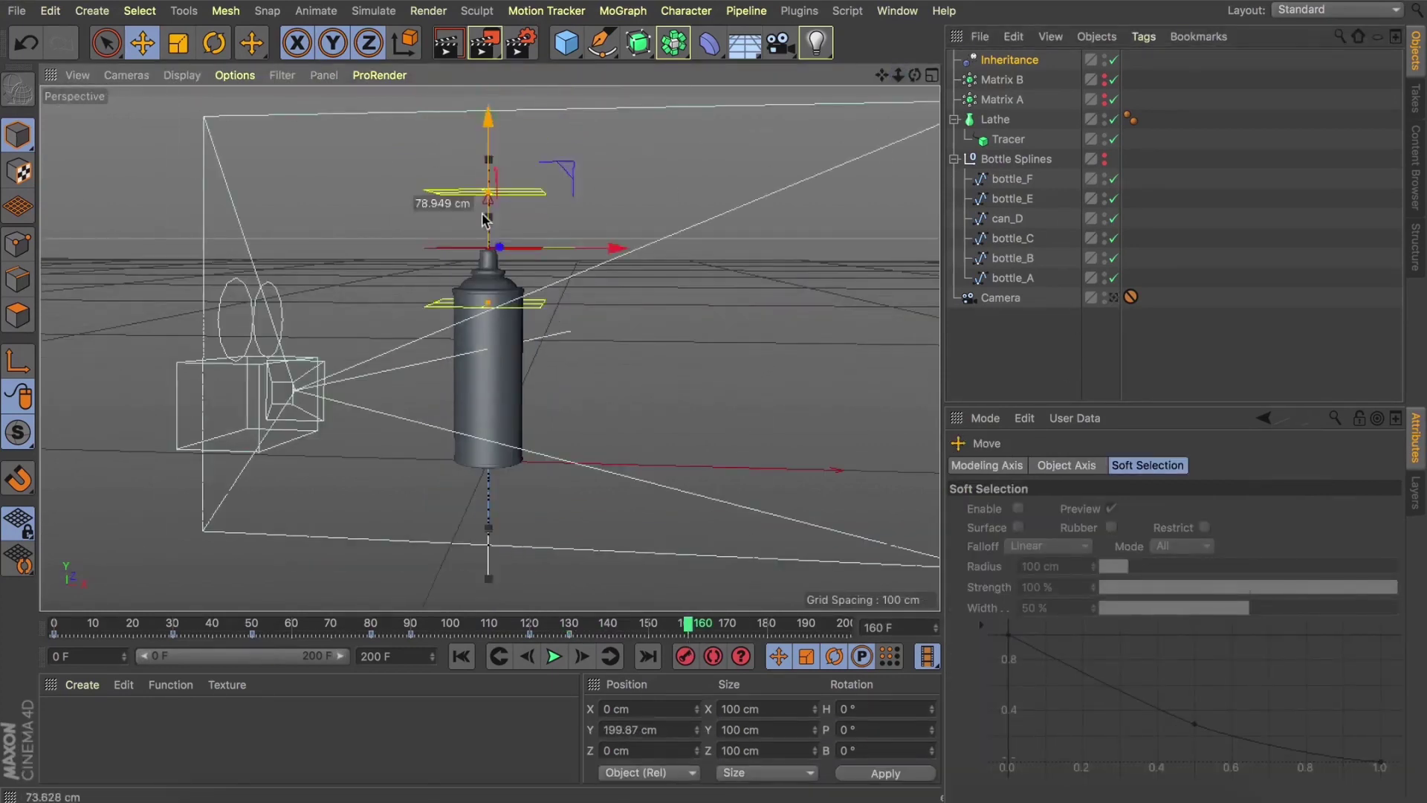
{"action": "left_click_drag", "start_coordinate": [498, 238], "coordinate": [505, 478]}
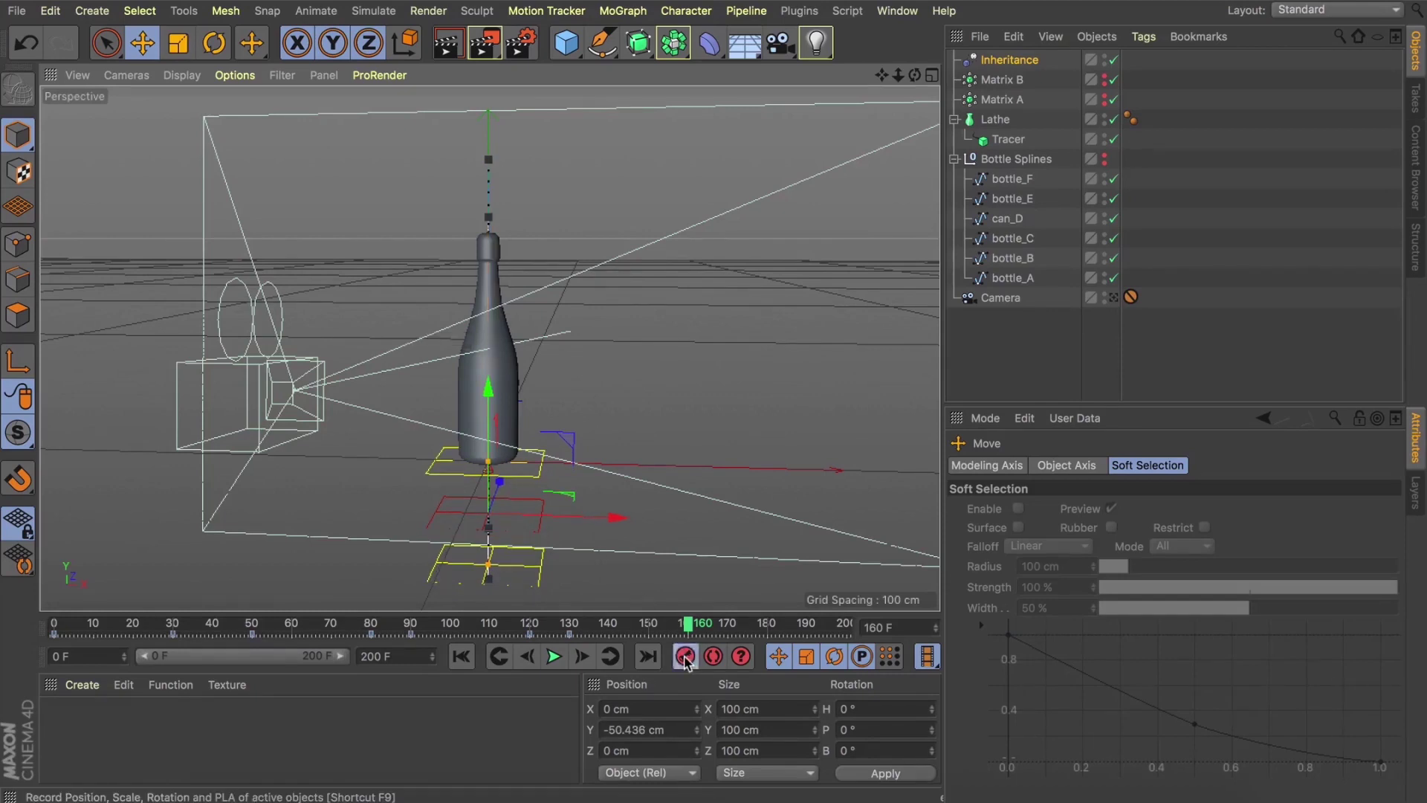
{"action": "left_click", "coordinate": [1114, 298]}
{"action": "left_click", "coordinate": [1114, 298]}
{"action": "left_click", "coordinate": [565, 628]}
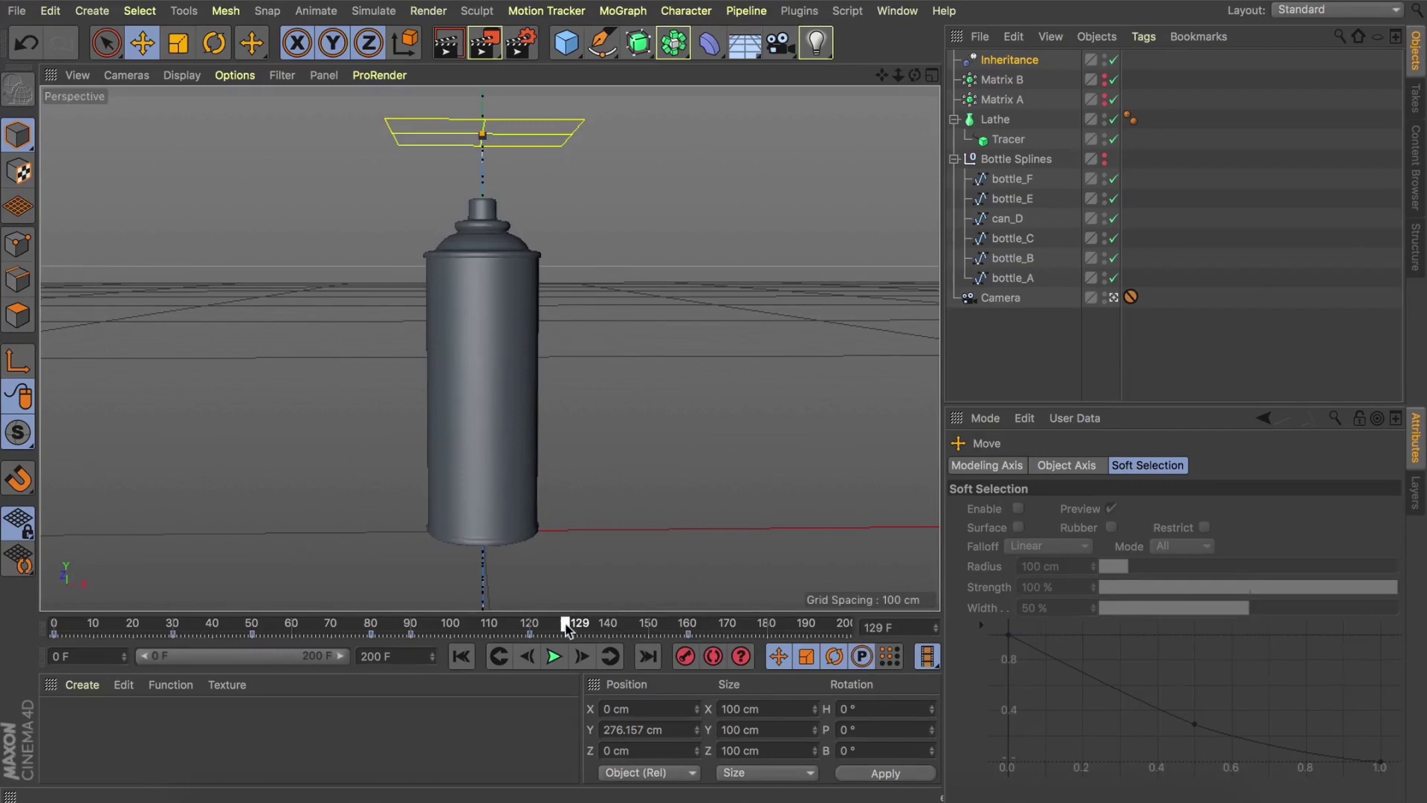
{"action": "left_click", "coordinate": [1000, 100]}
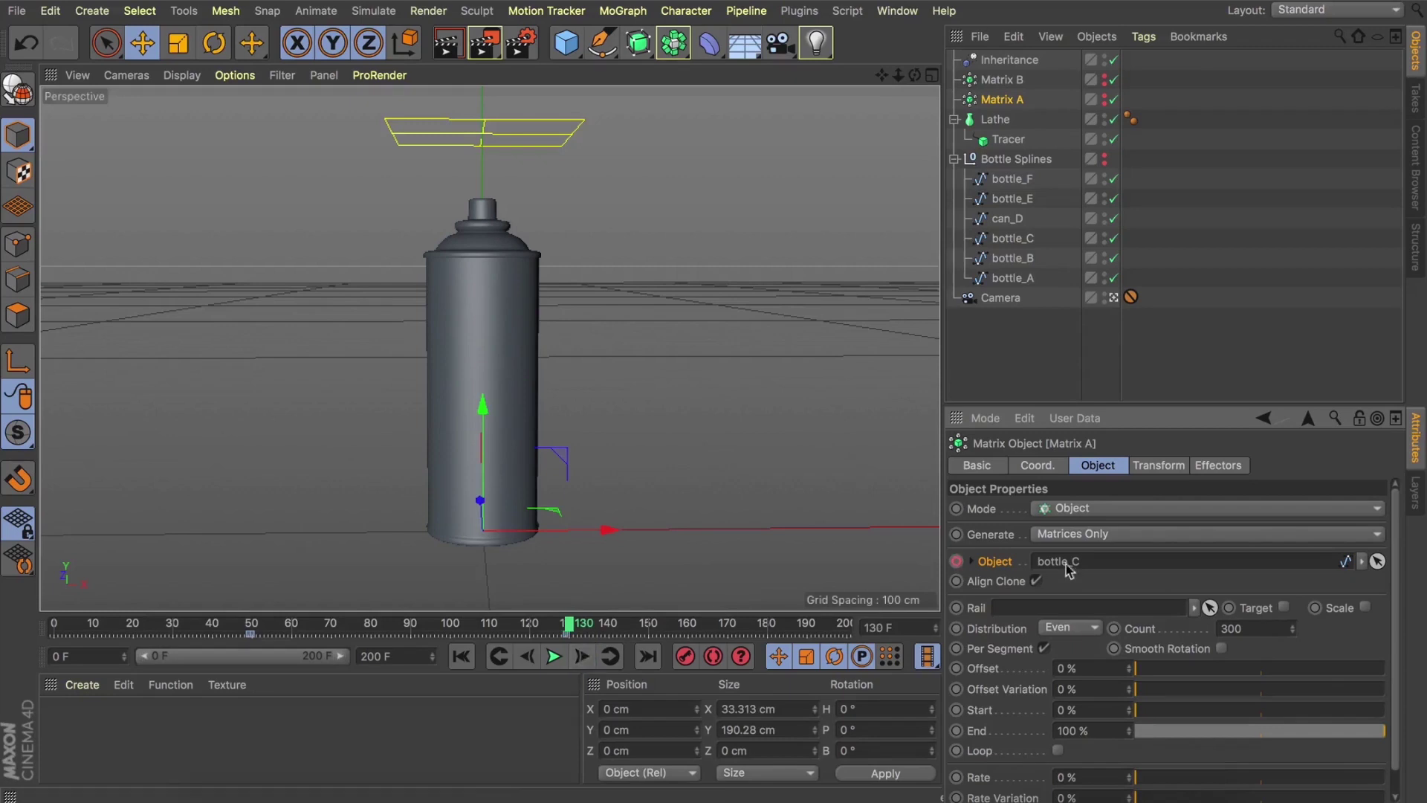
- Link bottle_E as Matrix A's source, keyframed at frame 130, and scrub to check the morph
{"action": "left_click", "coordinate": [1010, 205]}
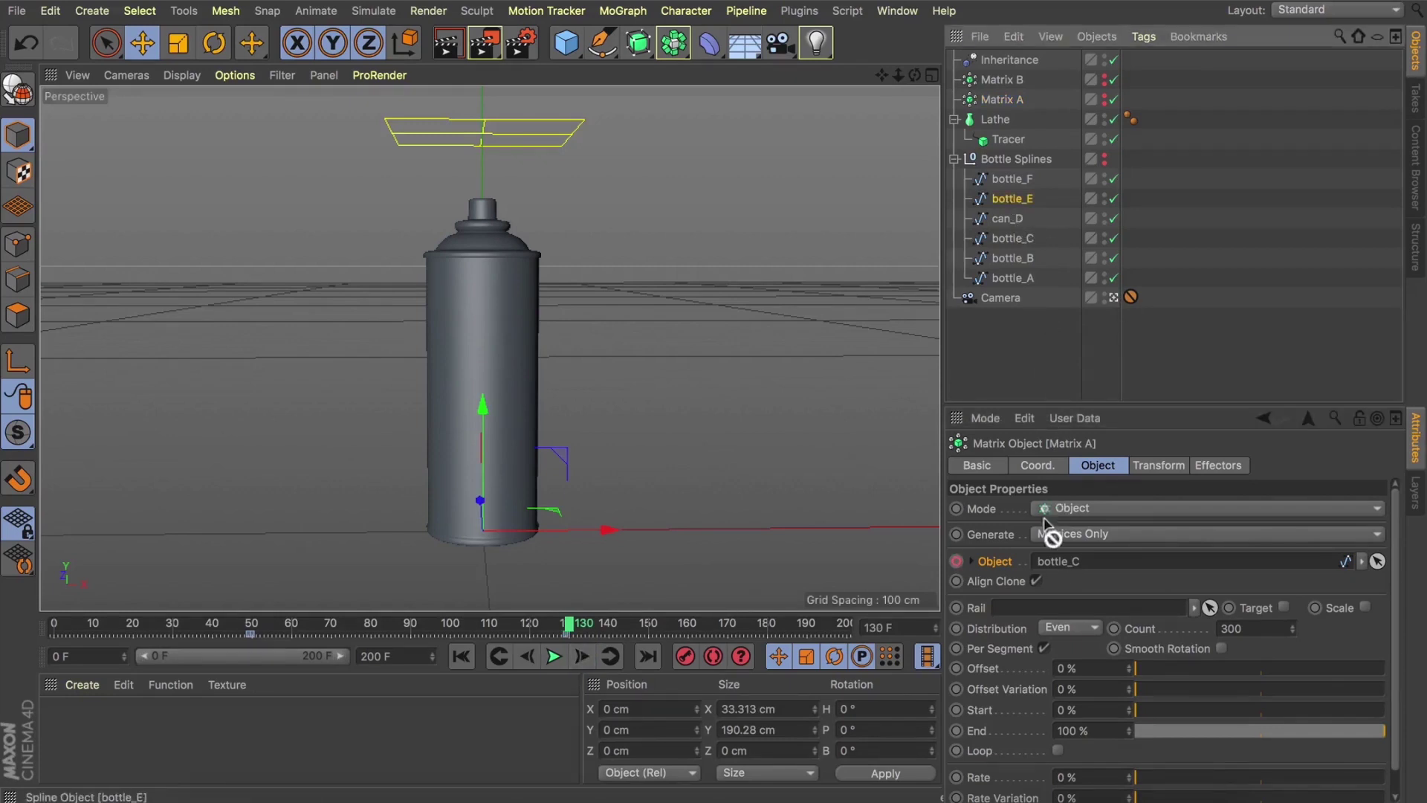
{"action": "left_click_drag", "start_coordinate": [1050, 559], "coordinate": [1053, 559]}
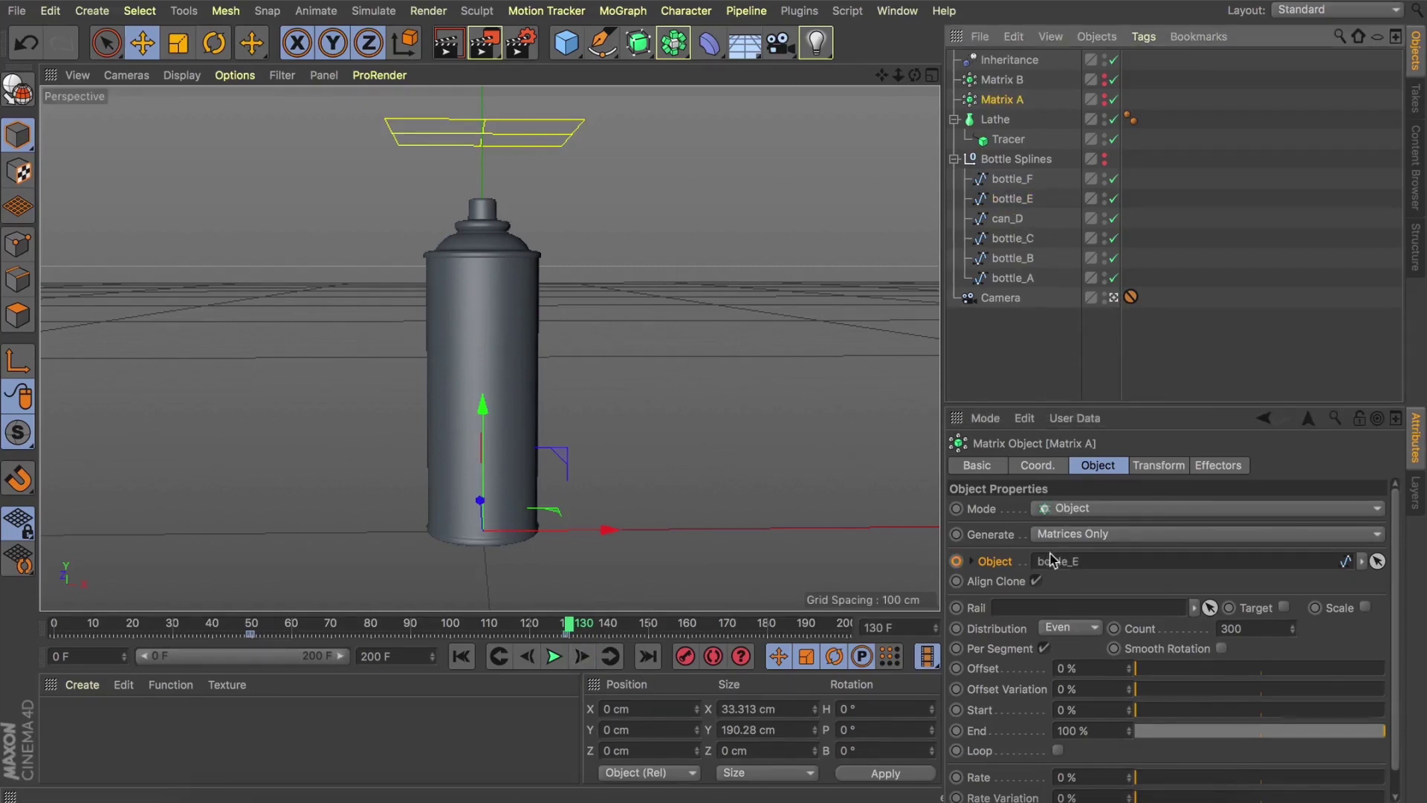
{"action": "left_click", "coordinate": [957, 561]}
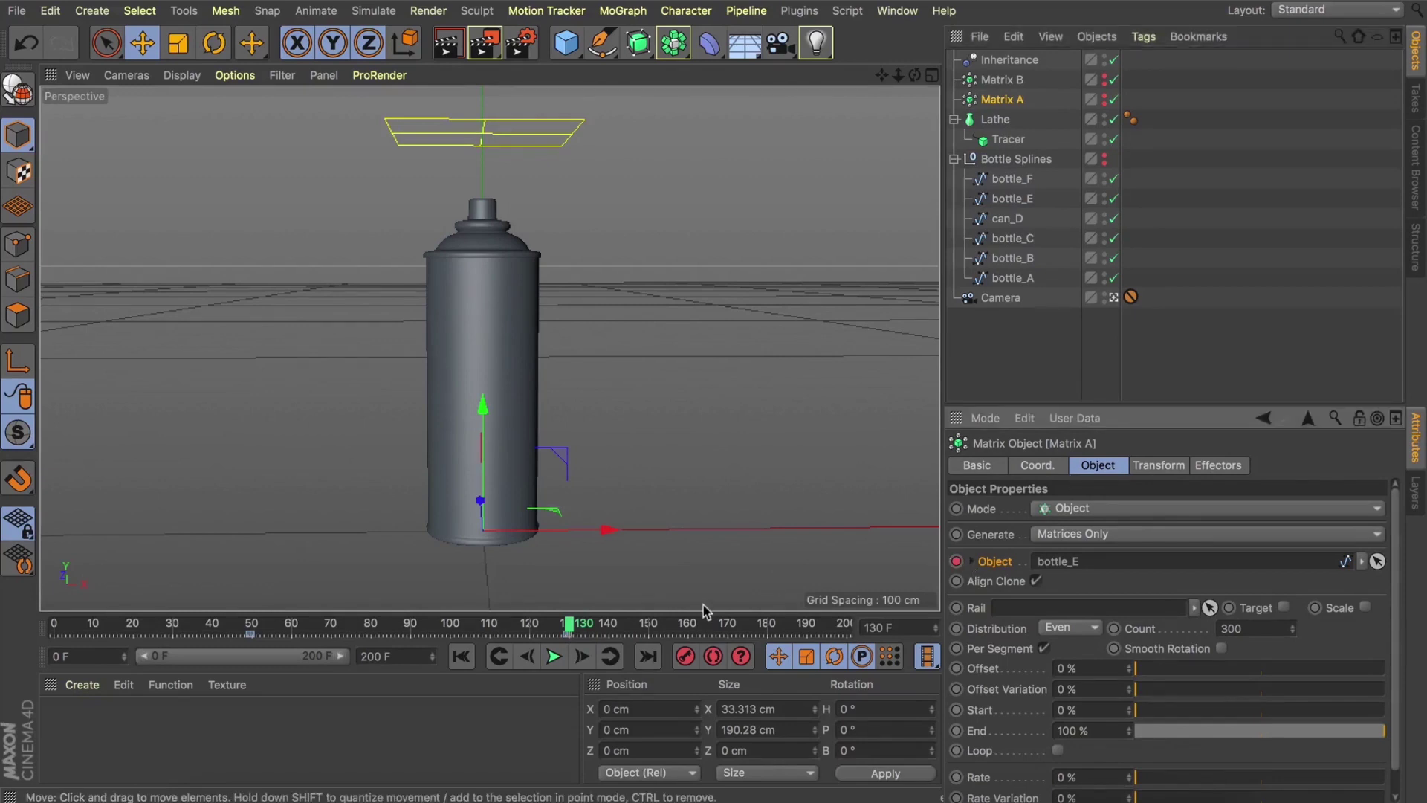
{"action": "left_click_drag", "start_coordinate": [569, 628], "coordinate": [485, 628]}
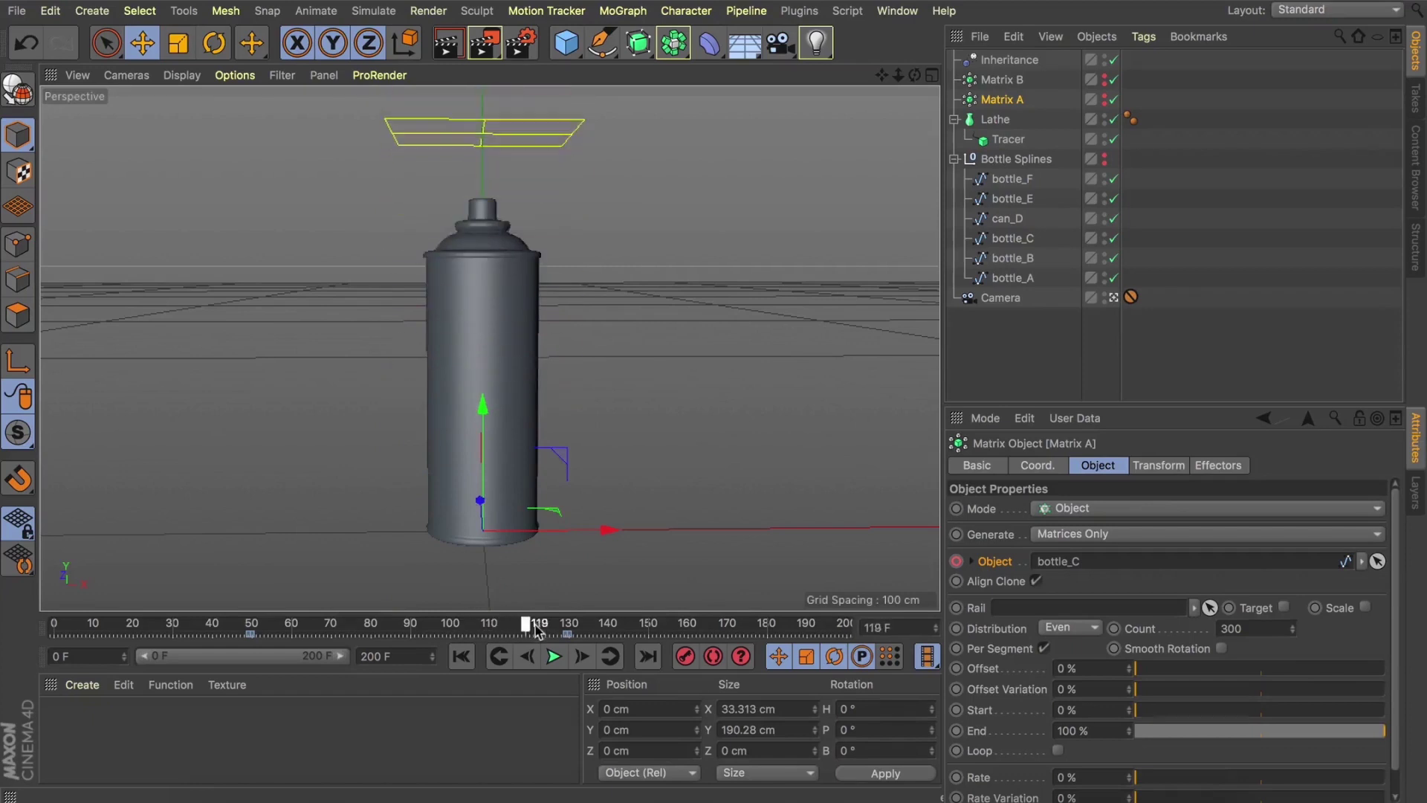
{"action": "left_click_drag", "start_coordinate": [536, 631], "coordinate": [692, 641]}
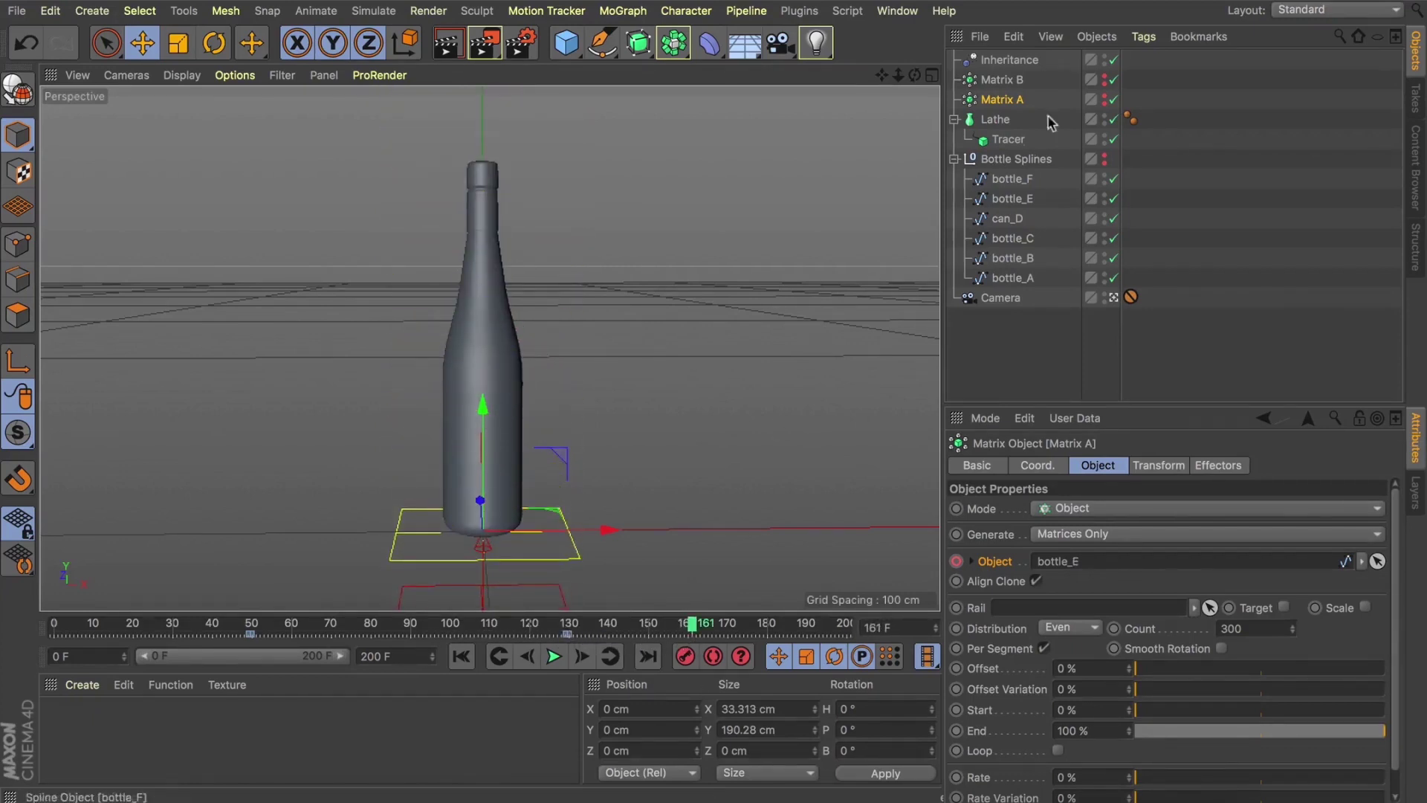
- Extend the timeline to 250 frames and key the Inheritance falloff raised above the bottle at frame 200
{"action": "left_click", "coordinate": [1010, 60]}
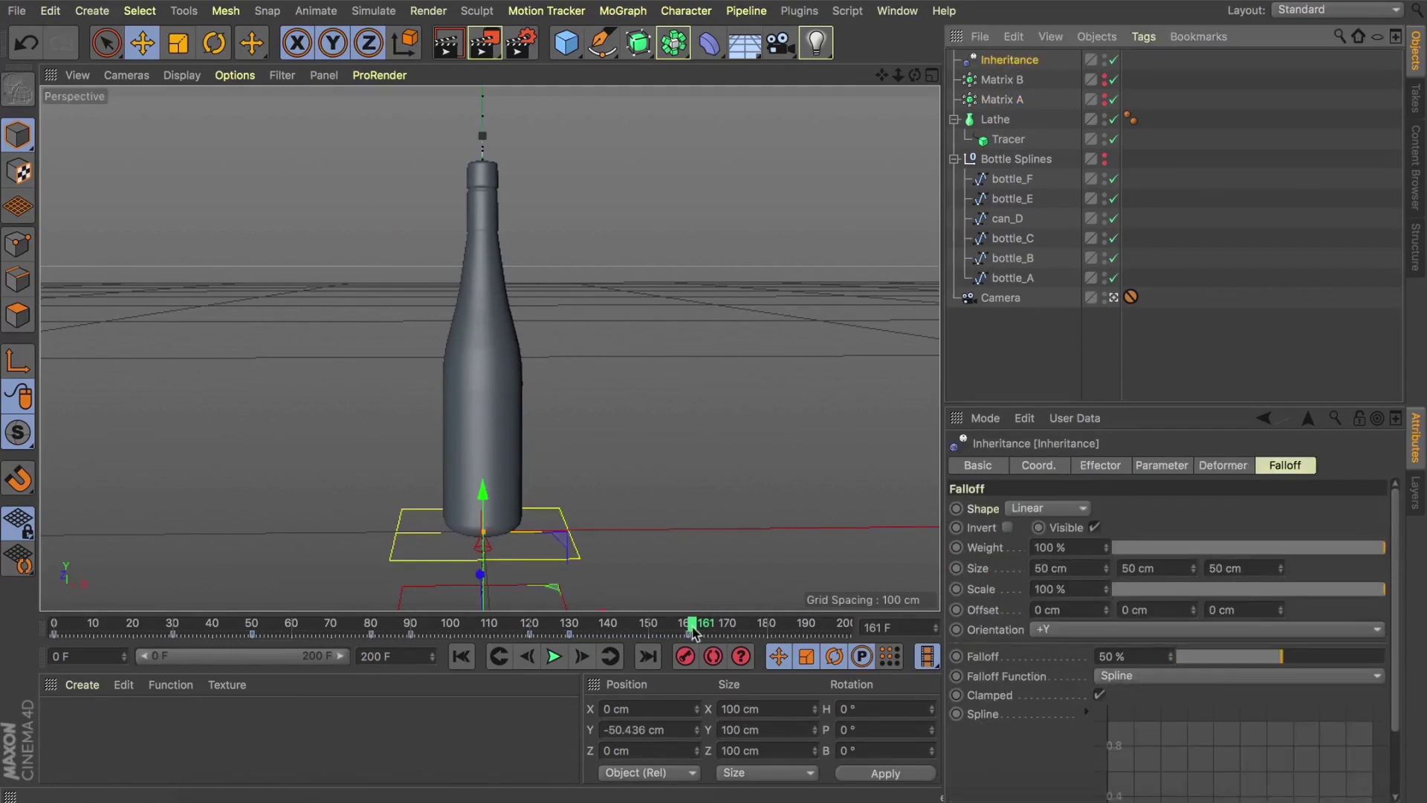
{"action": "left_click_drag", "start_coordinate": [692, 623], "coordinate": [706, 625]}
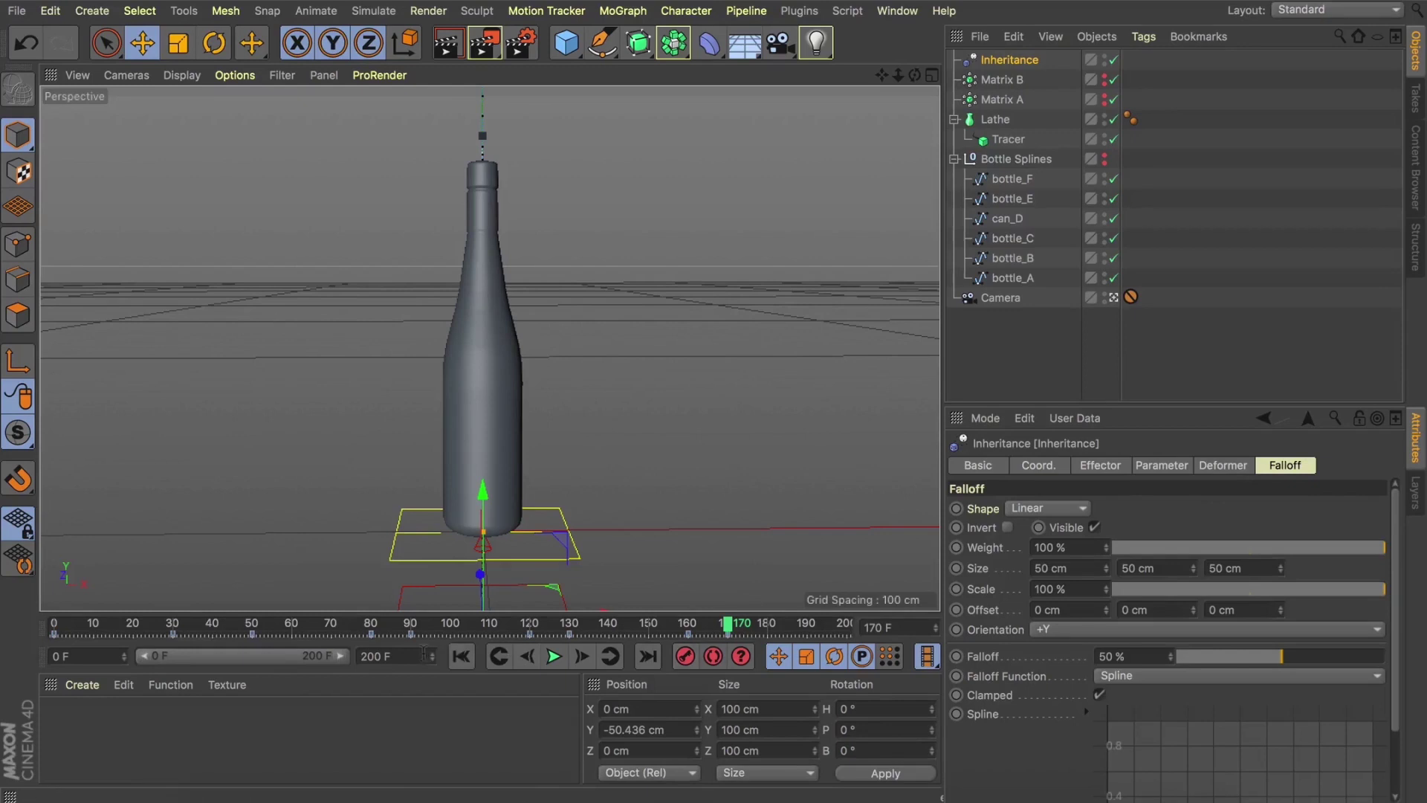
{"action": "type", "text": "25"}
{"action": "left_click_drag", "start_coordinate": [303, 656], "coordinate": [343, 656]}
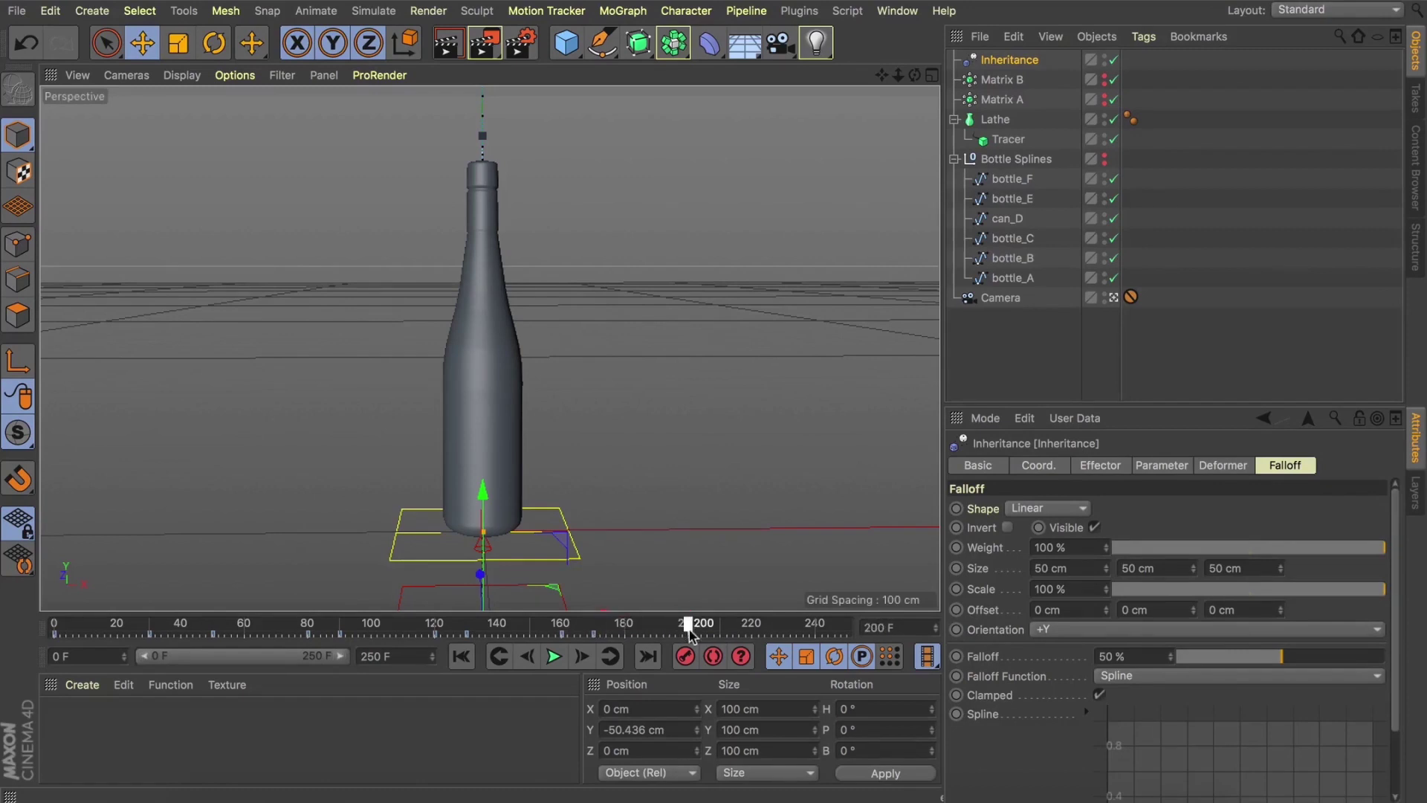
{"action": "left_click_drag", "start_coordinate": [484, 492], "coordinate": [714, 319]}
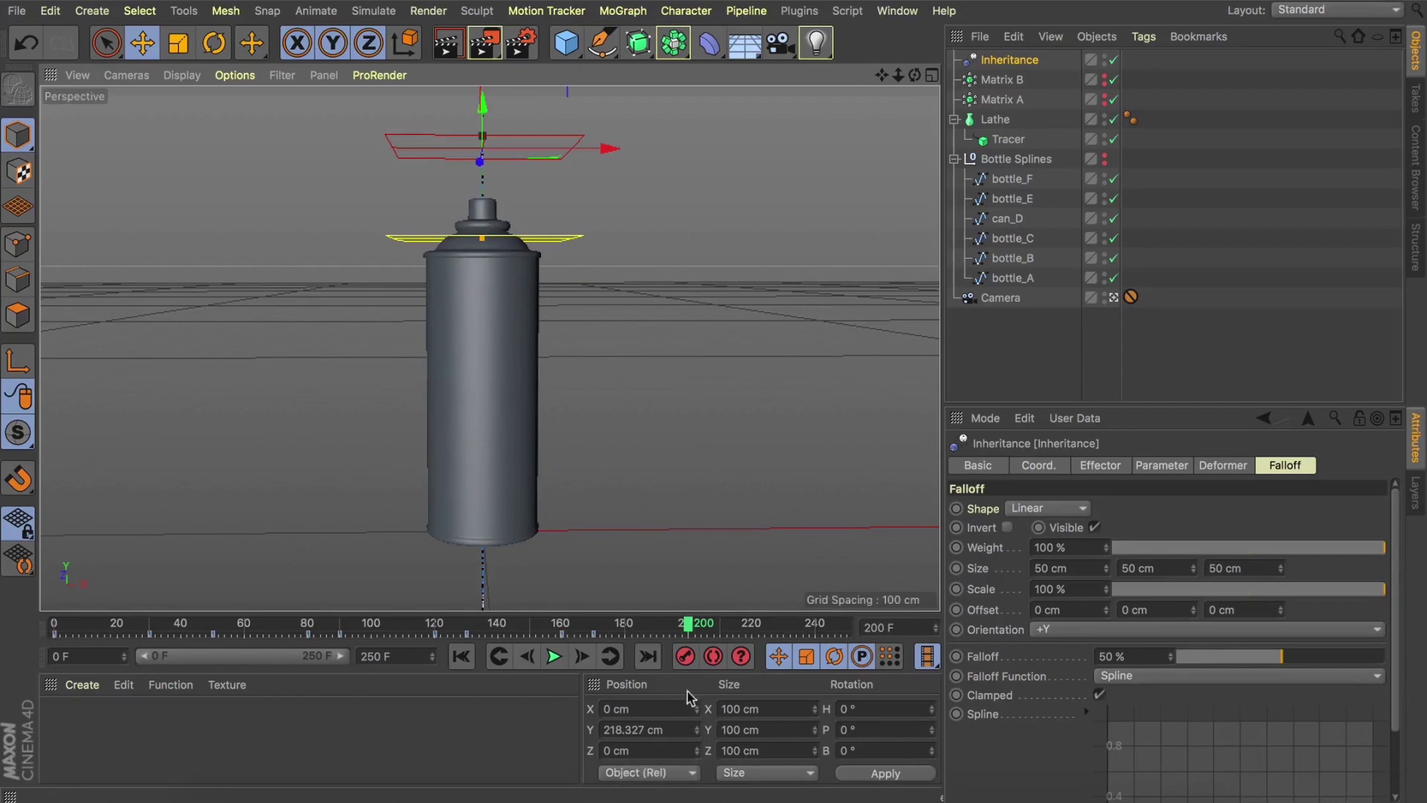
{"action": "left_click", "coordinate": [682, 658]}
{"action": "left_click", "coordinate": [595, 627]}
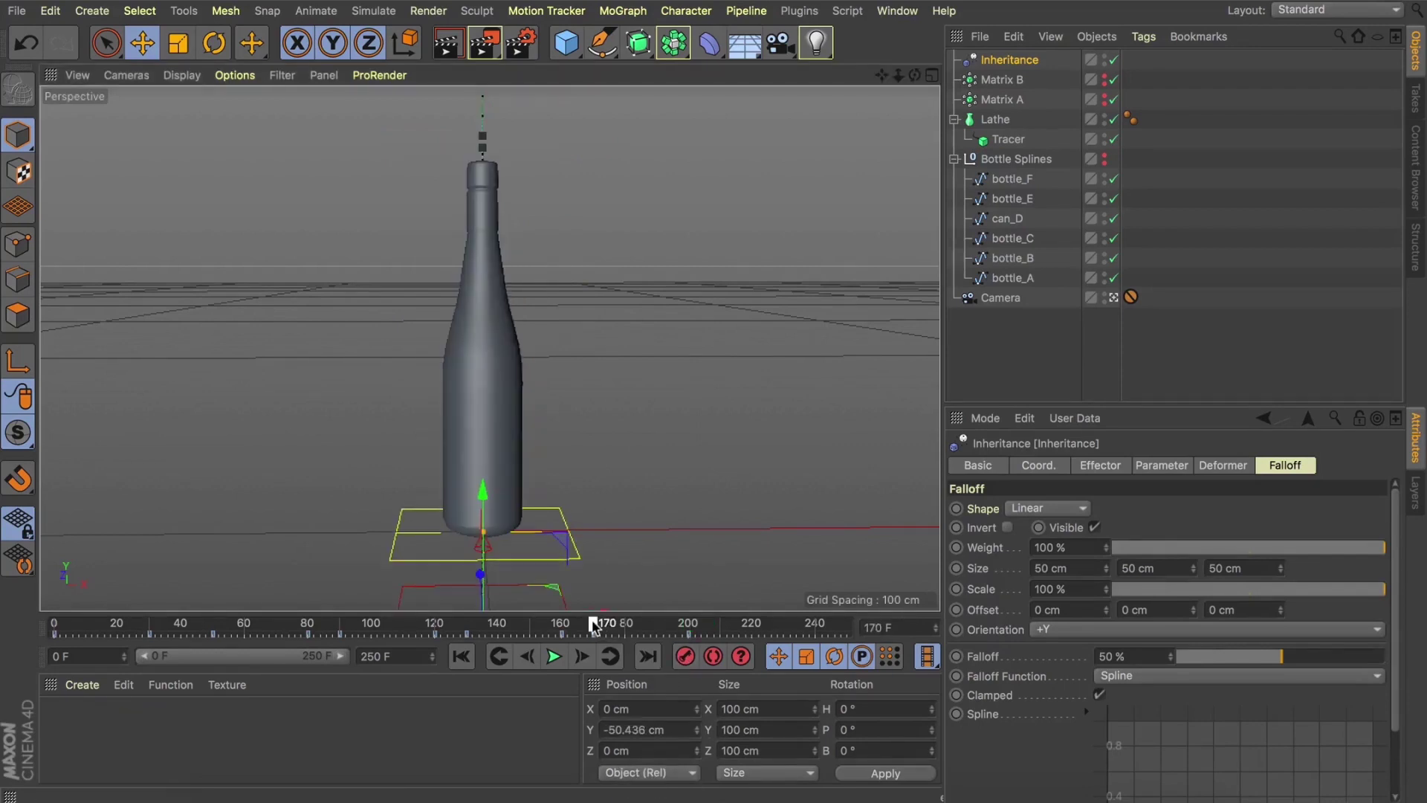
- Key Matrix B's source profile to bottle_F at frame 170 and preview the morph
{"action": "left_click", "coordinate": [1001, 80]}
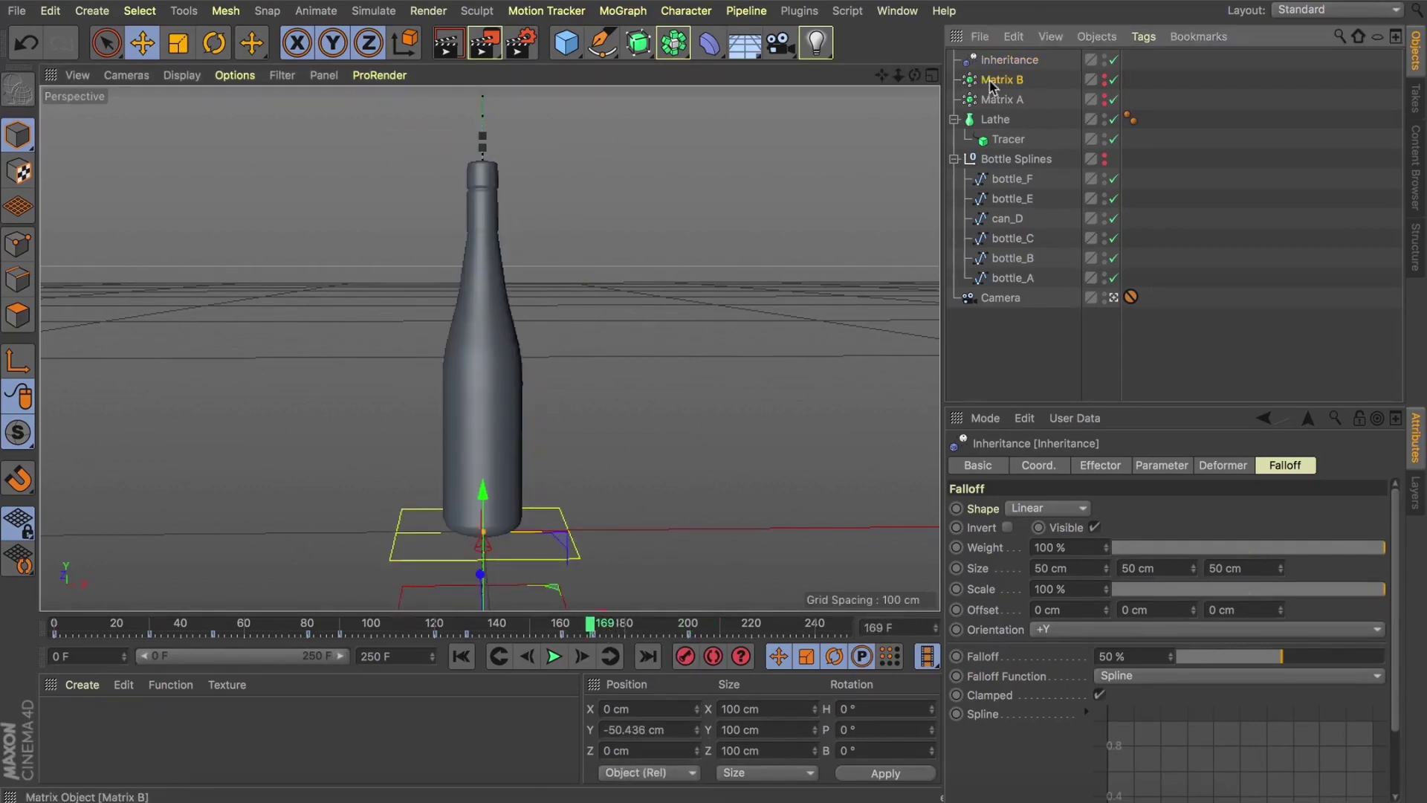
{"action": "left_click", "coordinate": [582, 659]}
{"action": "left_click", "coordinate": [1023, 181]}
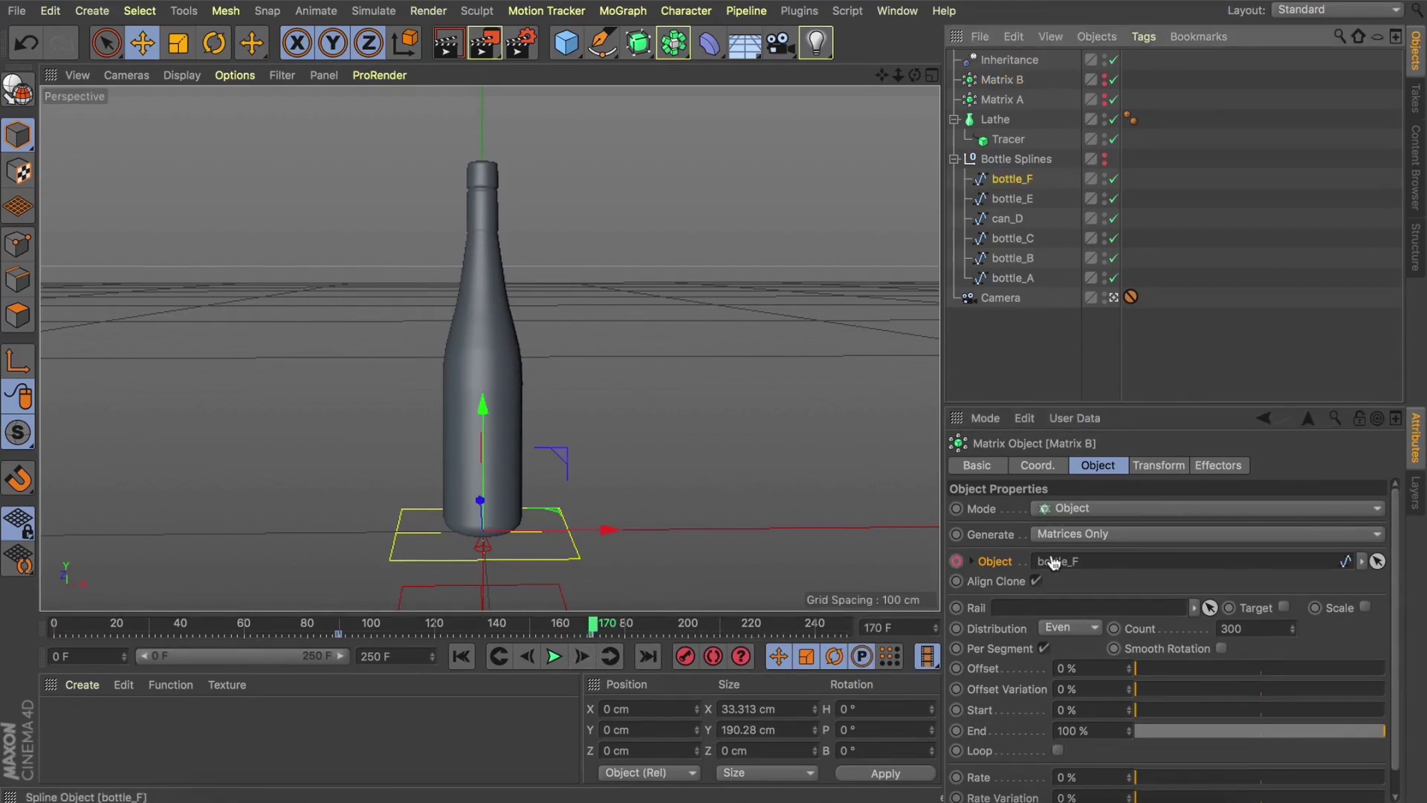
{"action": "left_click", "coordinate": [957, 561]}
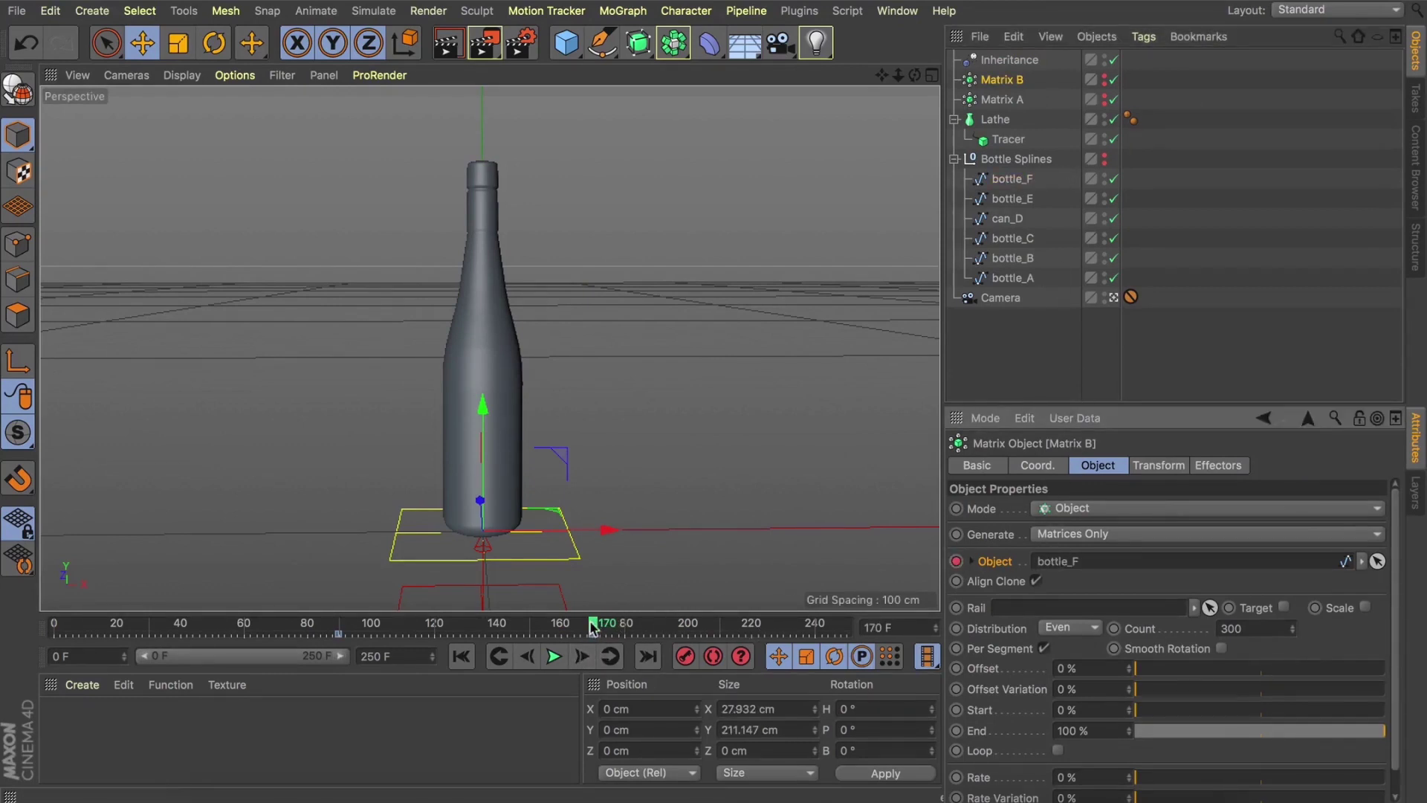
{"action": "left_click_drag", "start_coordinate": [592, 627], "coordinate": [714, 630]}
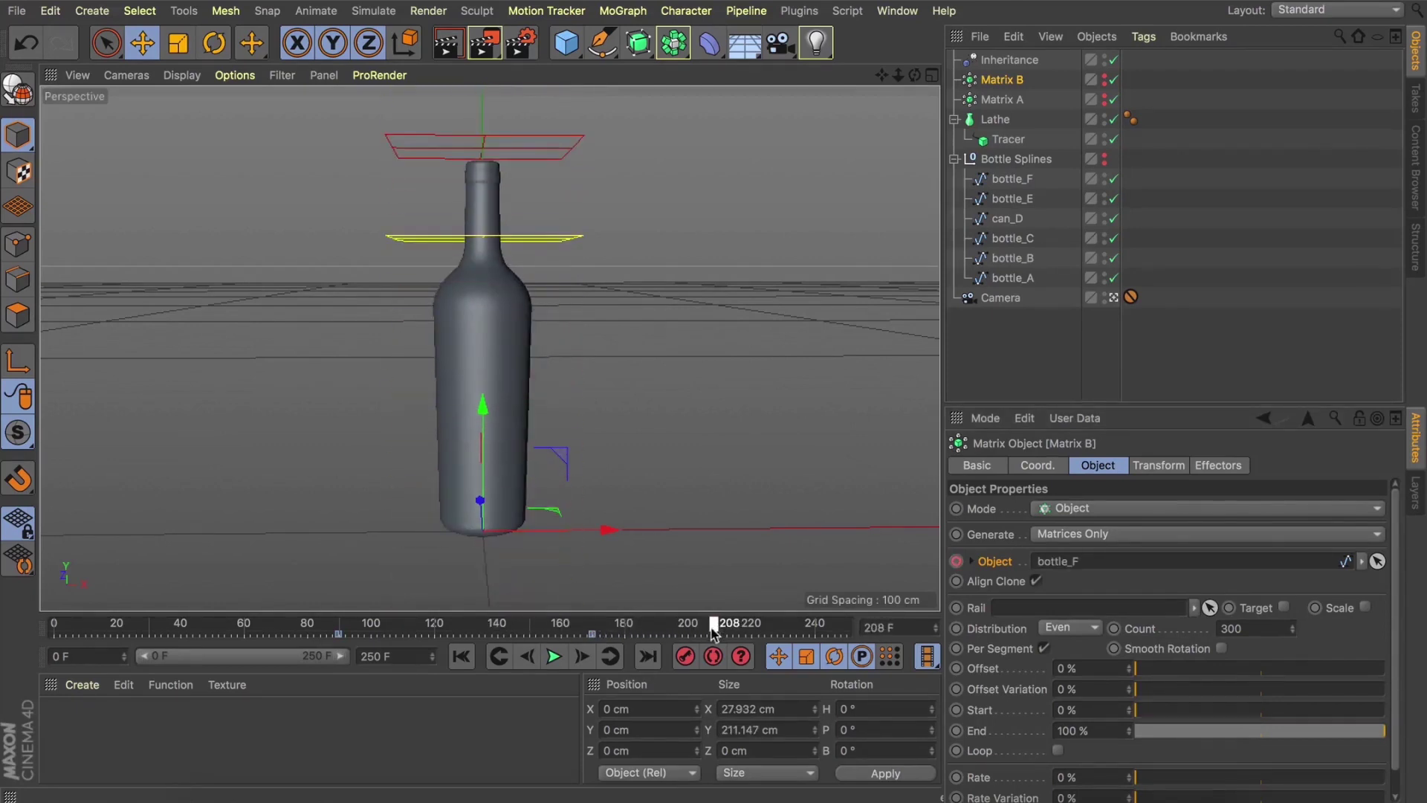
- Lower the Inheritance falloff to the bottle's base, Y -49.462 cm, at frame 240
{"action": "left_click", "coordinate": [483, 483]}
{"action": "left_click", "coordinate": [697, 628]}
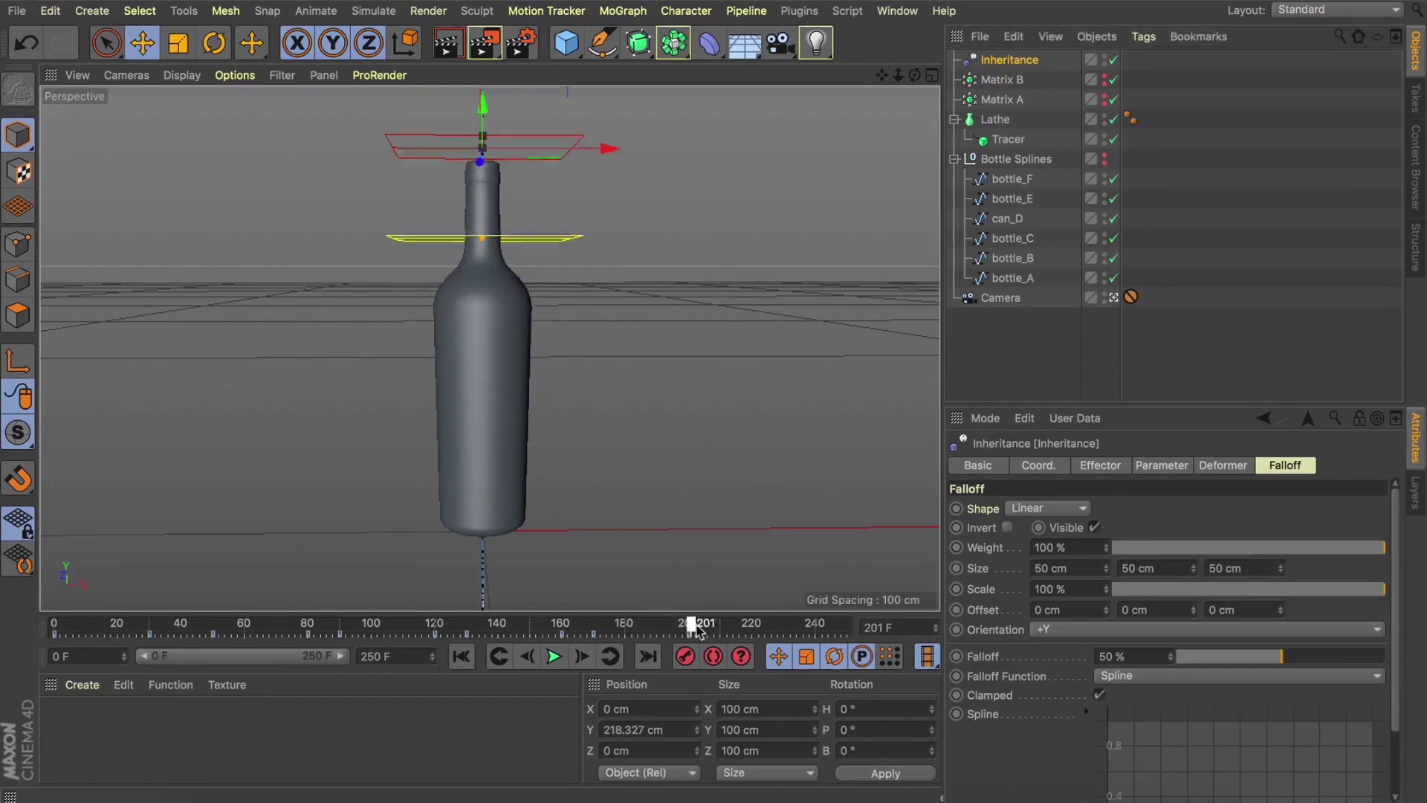
{"action": "left_click_drag", "start_coordinate": [718, 630], "coordinate": [720, 632]}
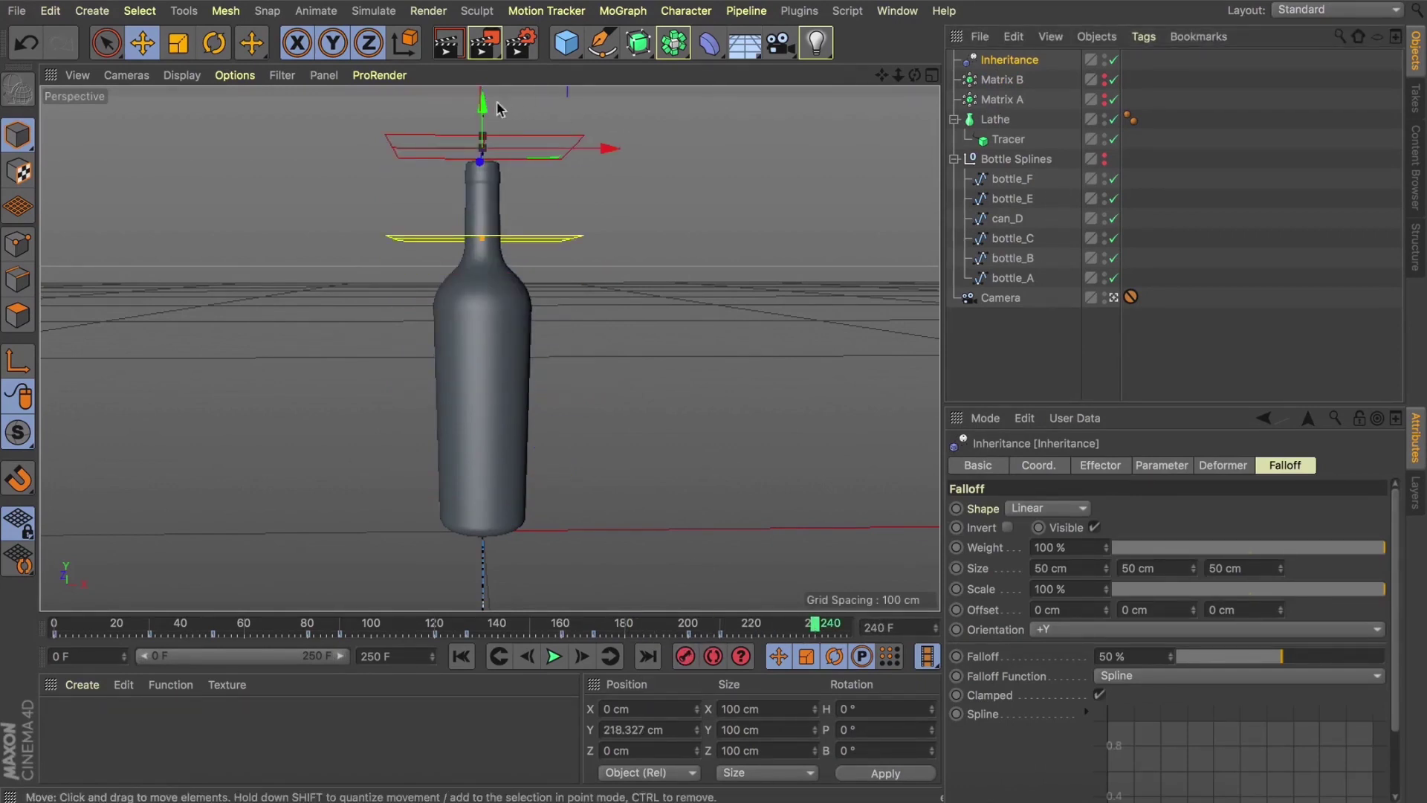
{"action": "left_click_drag", "start_coordinate": [497, 105], "coordinate": [513, 578]}
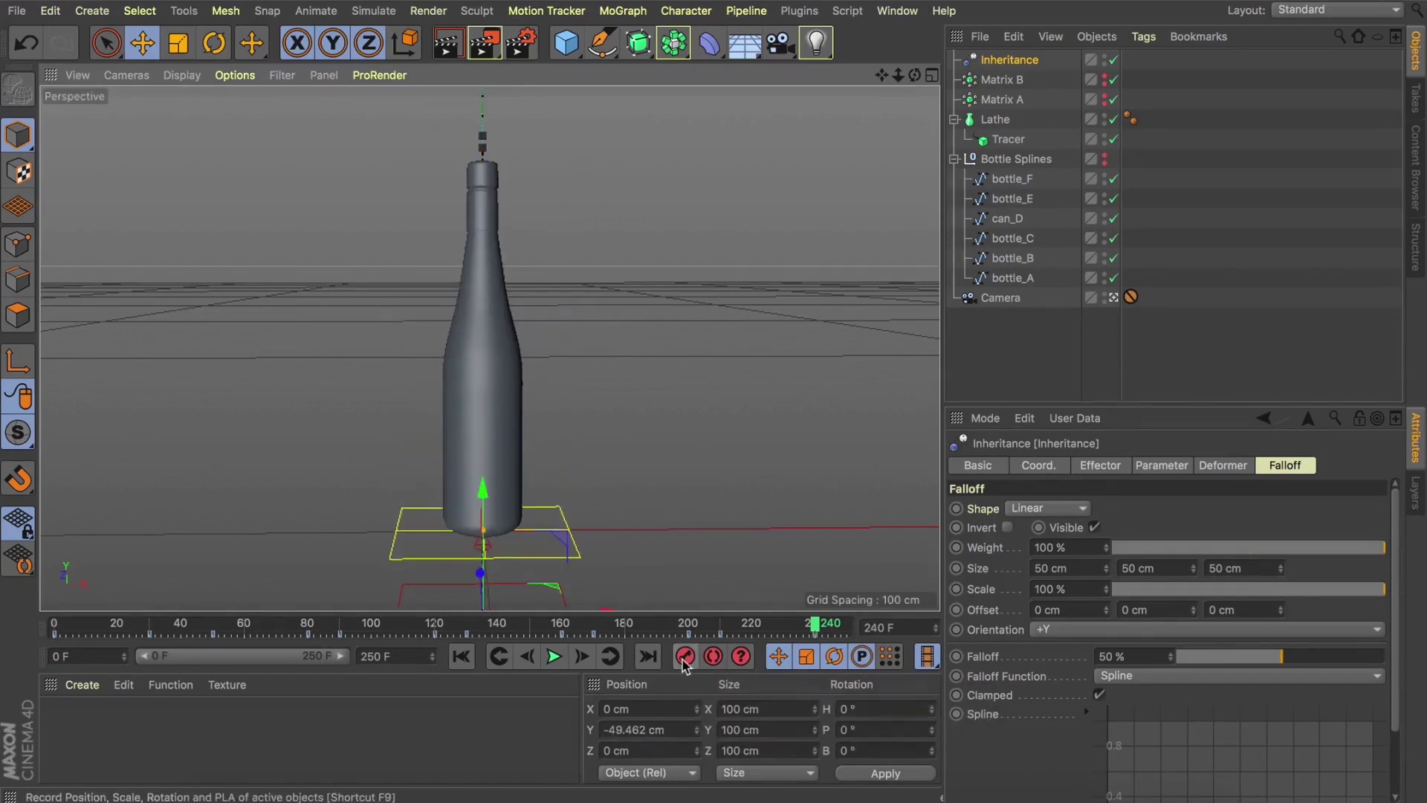
{"action": "left_click", "coordinate": [720, 625]}
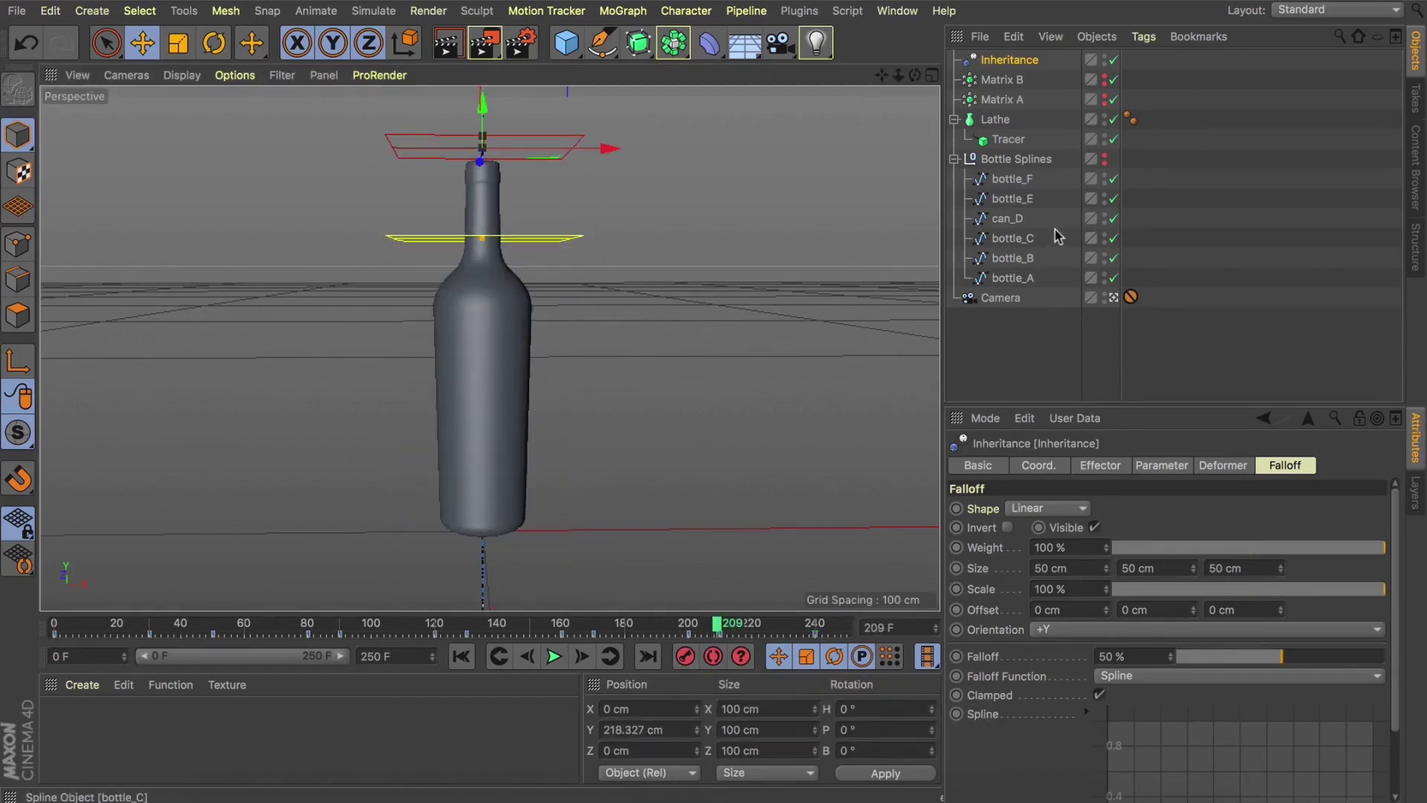
- Key Matrix A's source profile to bottle_A at frame 210
{"action": "left_click", "coordinate": [1004, 99]}
{"action": "left_click", "coordinate": [957, 561], "text": "ctrl"}
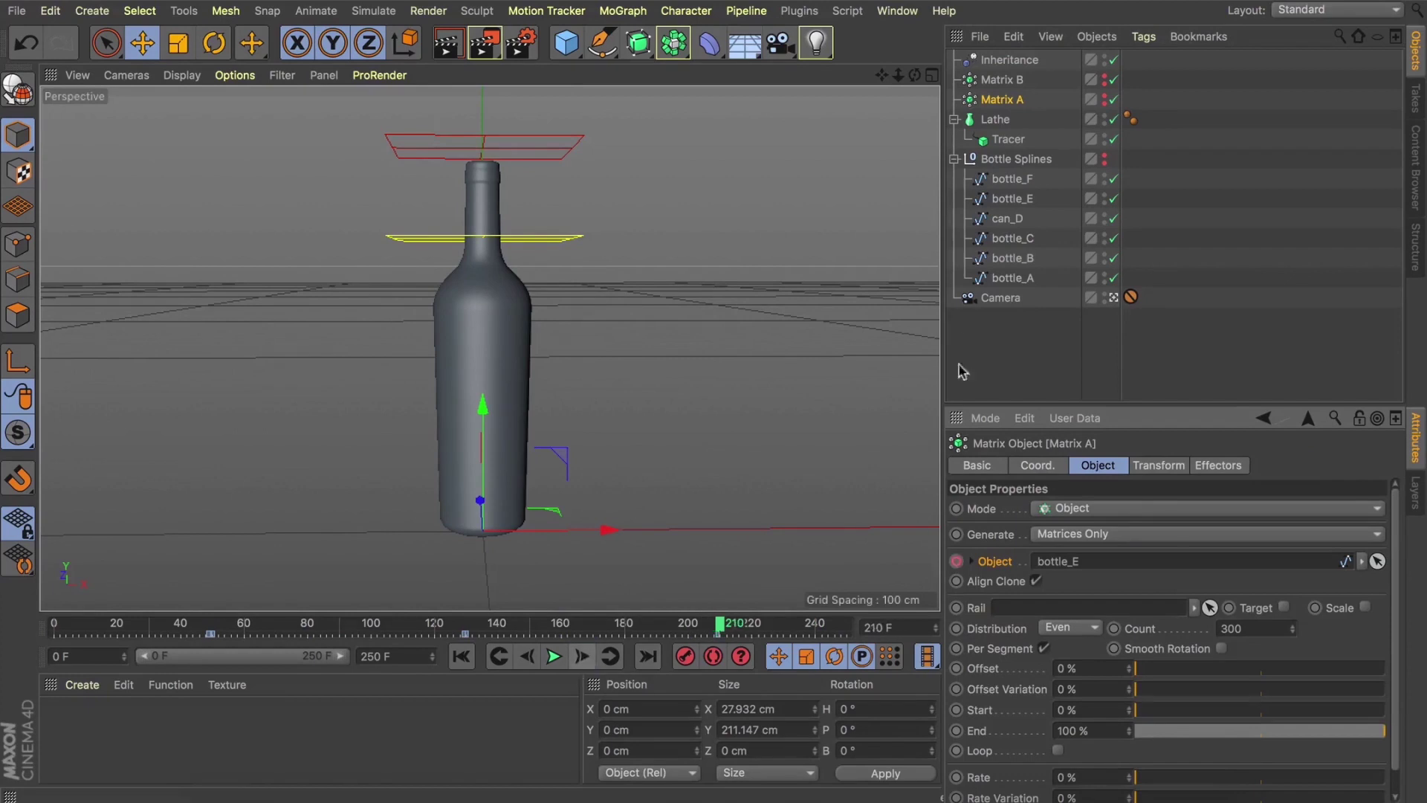
{"action": "left_click_drag", "start_coordinate": [1002, 279], "coordinate": [1049, 566]}
{"action": "left_click", "coordinate": [957, 561], "text": "ctrl"}
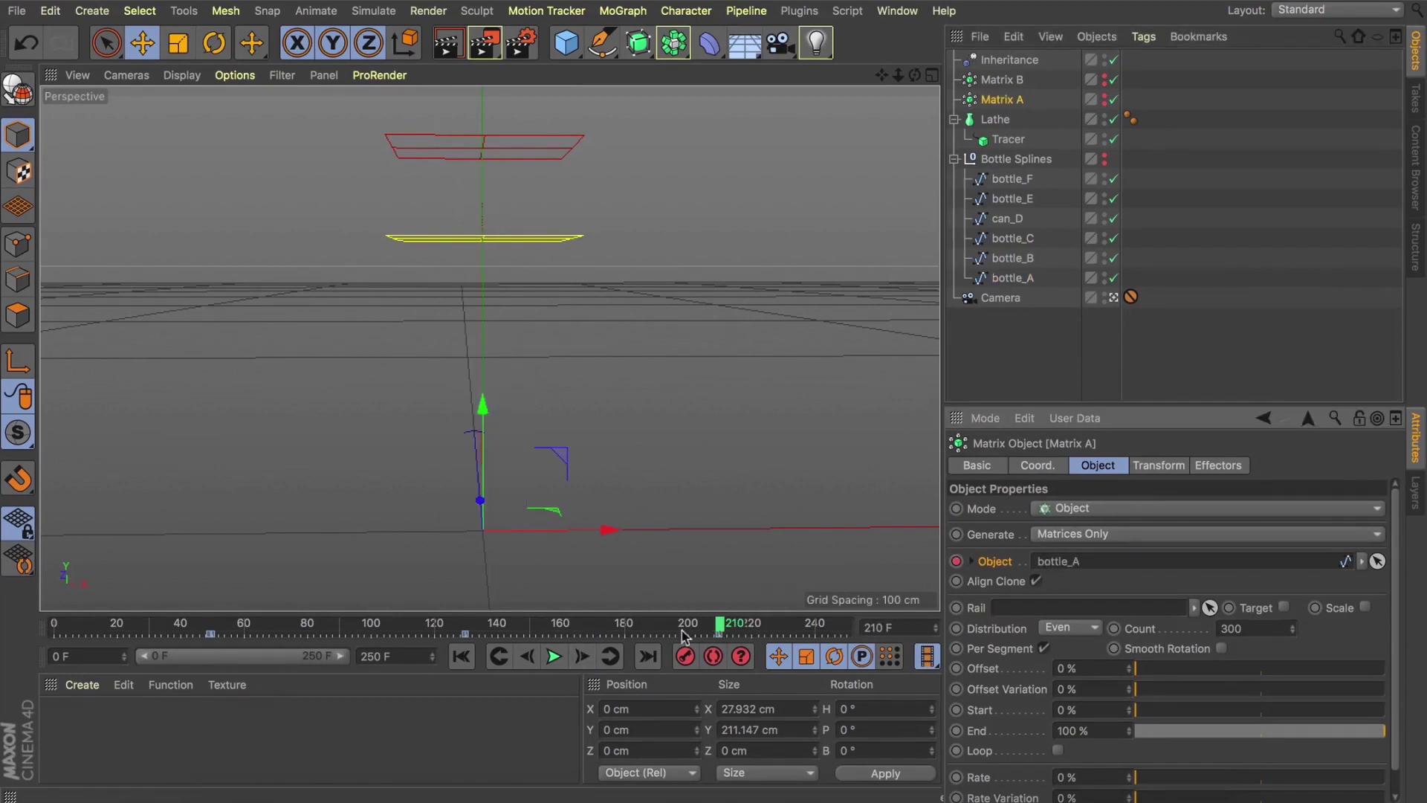
- Play the animation from frame 0 with Matrix A deselected, dismissing the reminder notification
{"action": "left_click", "coordinate": [462, 657]}
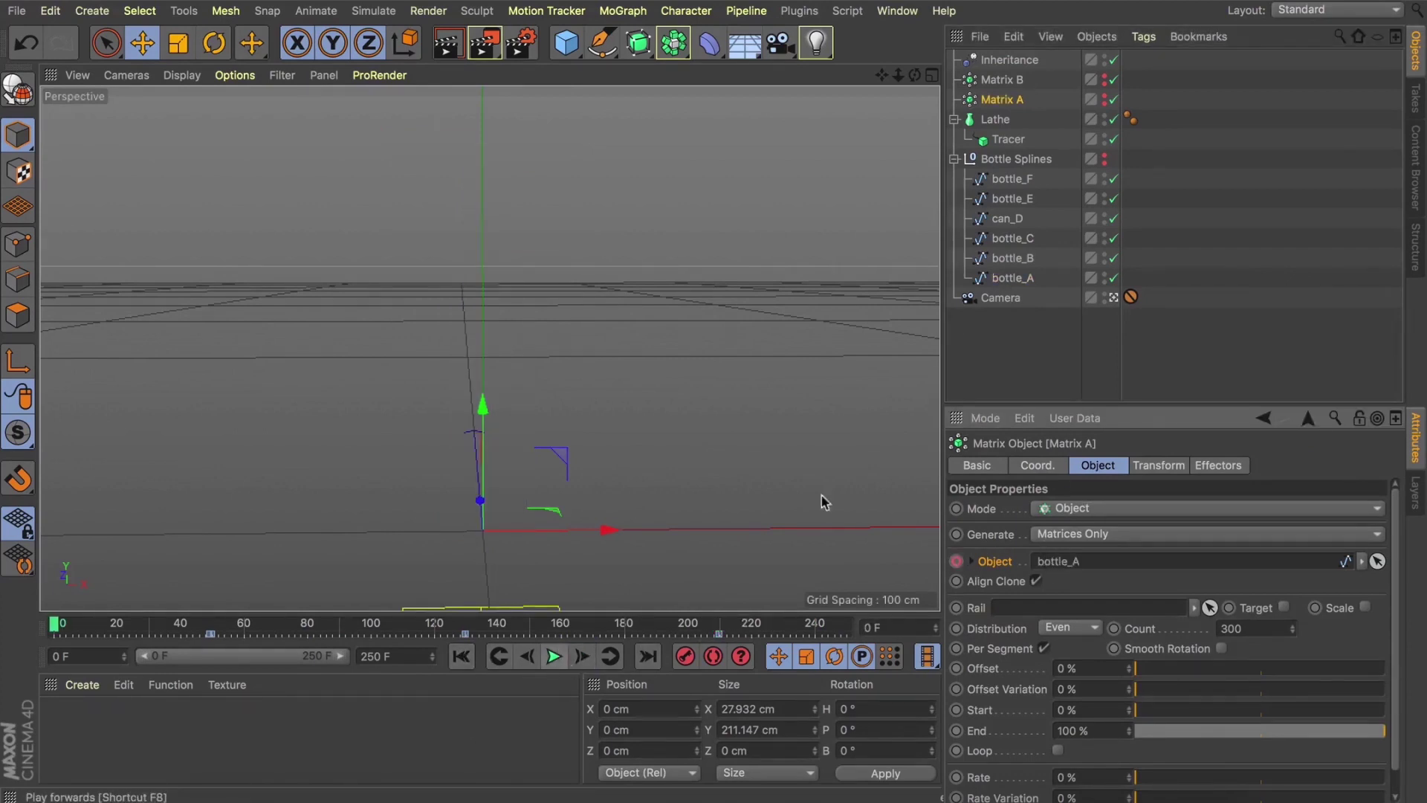
{"action": "left_click", "coordinate": [726, 538]}
{"action": "left_click", "coordinate": [554, 656]}
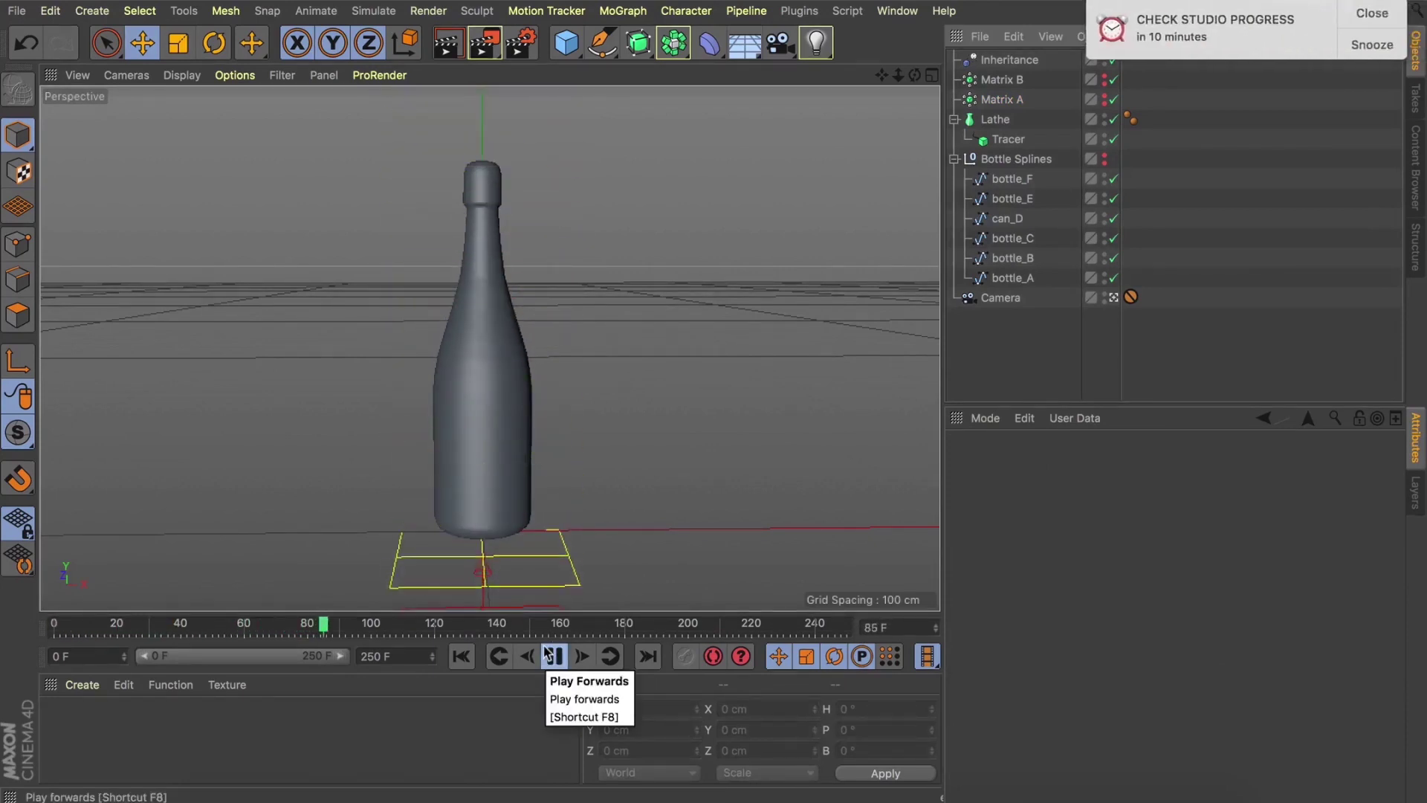
{"action": "left_click", "coordinate": [1372, 13]}
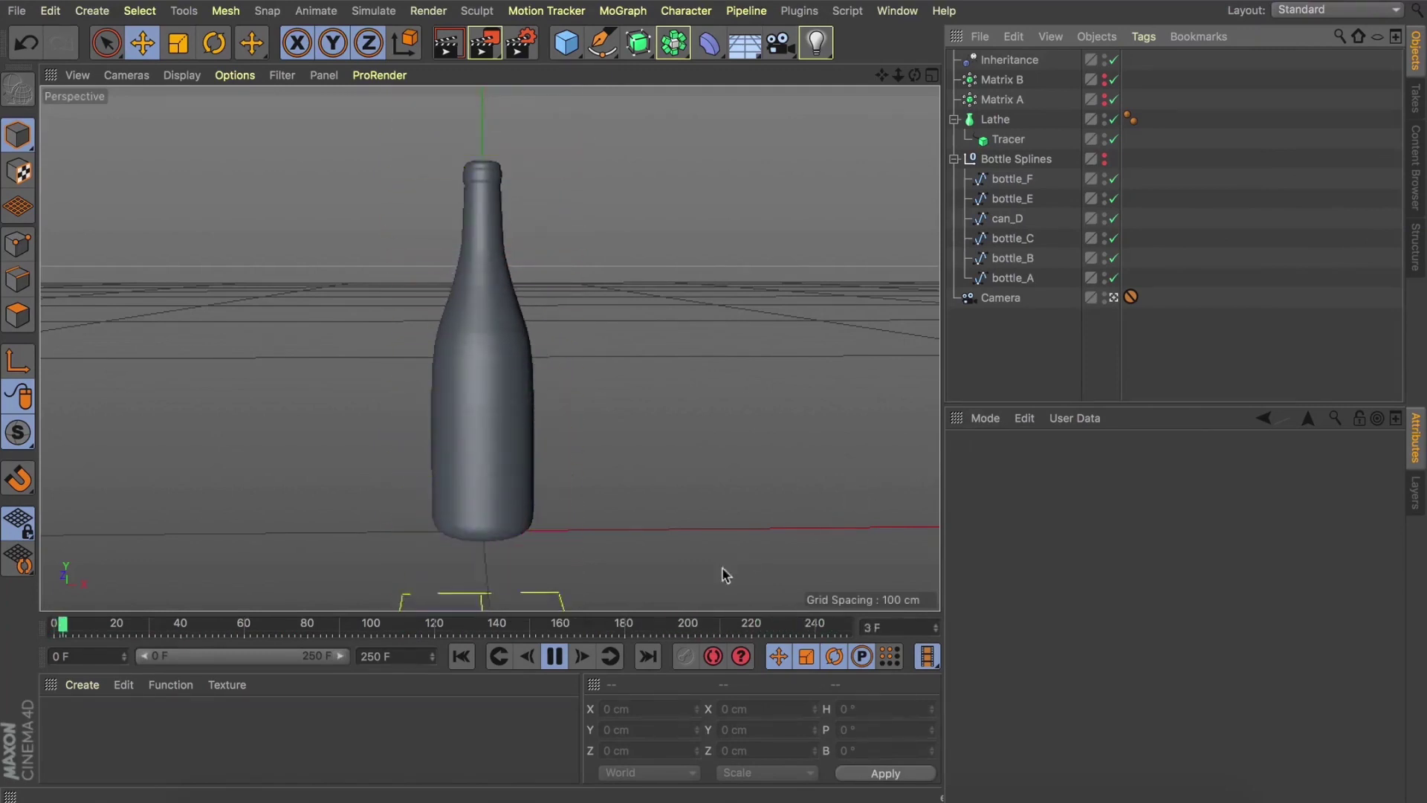
- Stop playback at frame 0, collapse Bottle Splines and select Matrix A, showing its effectors
{"action": "left_click", "coordinate": [466, 662]}
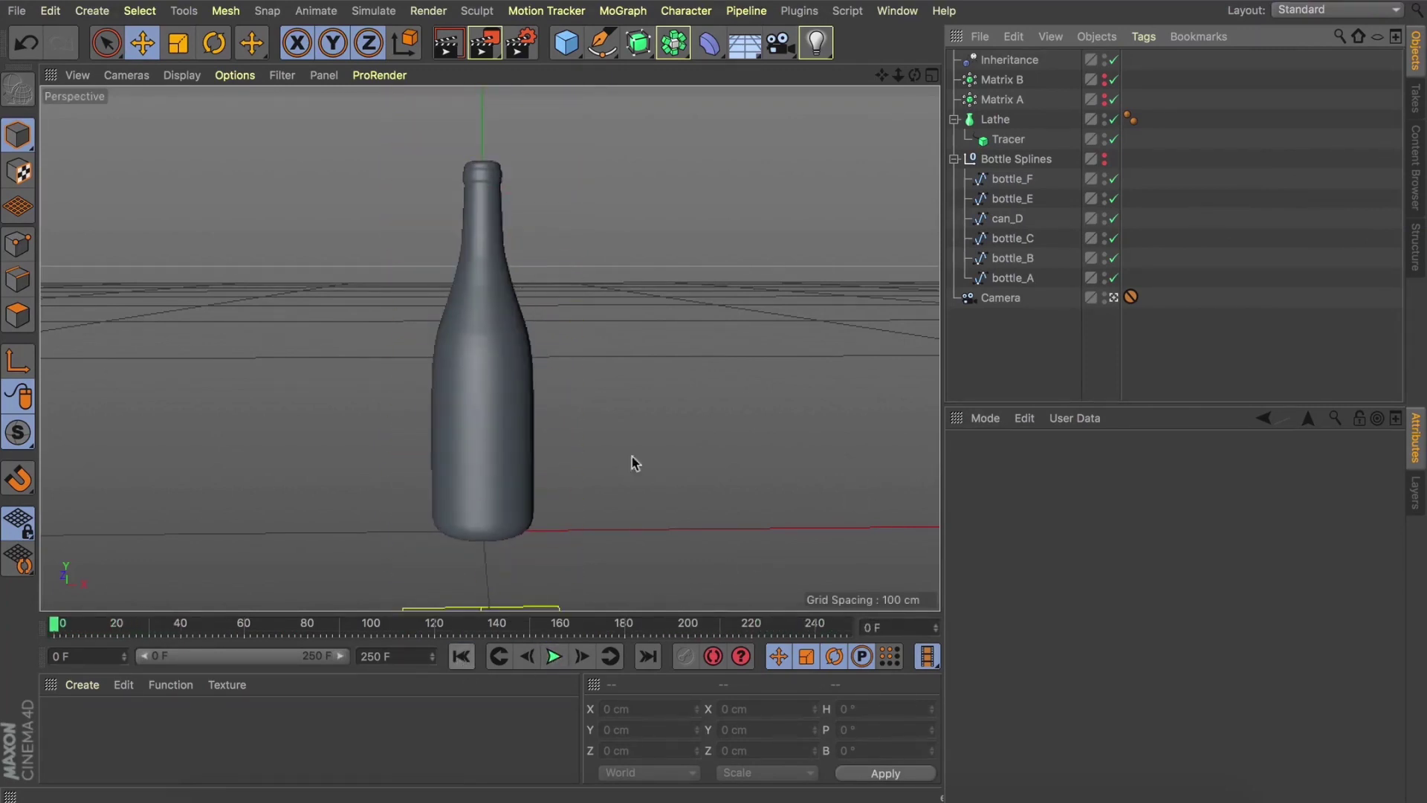
{"action": "left_click", "coordinate": [954, 159]}
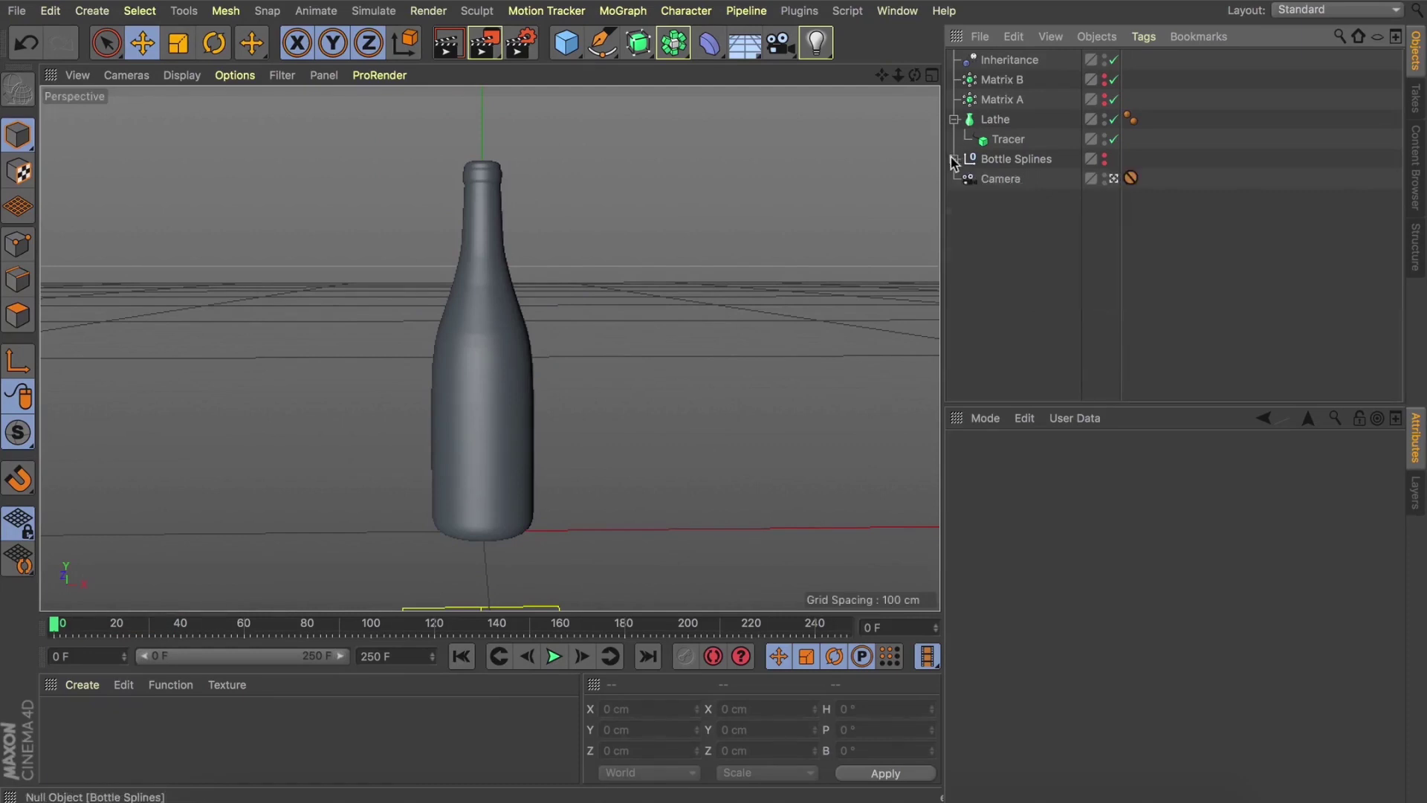
{"action": "left_click", "coordinate": [996, 78]}
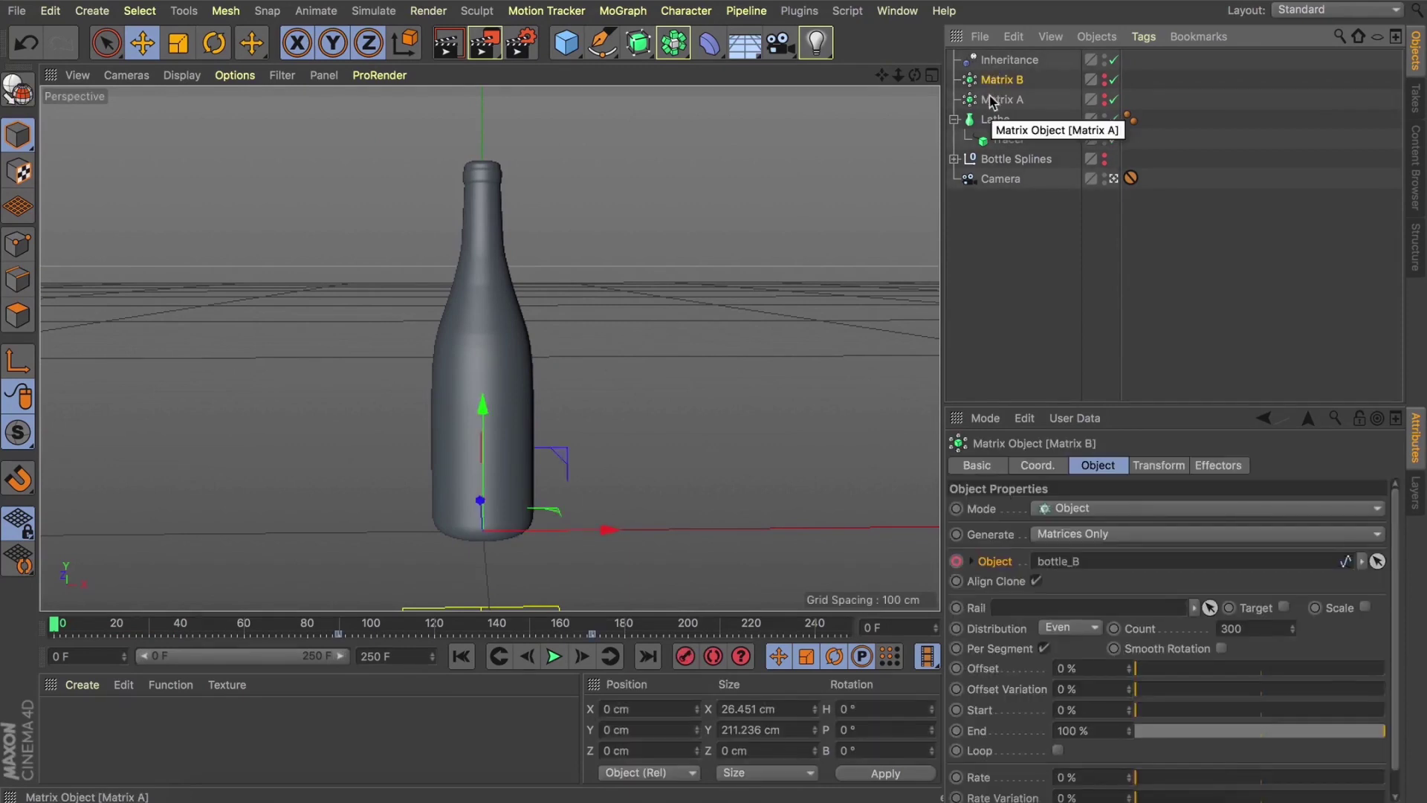
{"action": "left_click", "coordinate": [990, 100]}
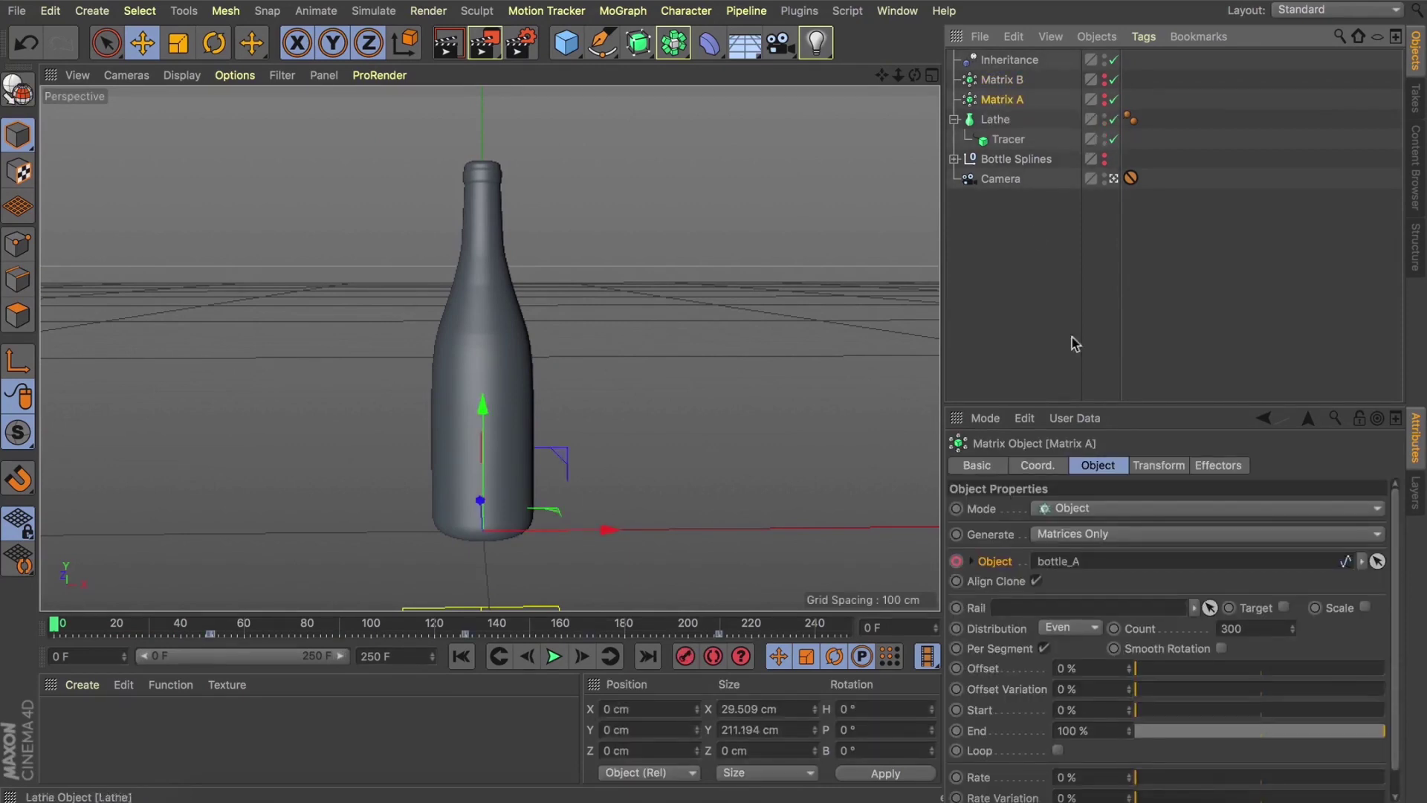
{"action": "left_click", "coordinate": [1165, 465]}
{"action": "left_click", "coordinate": [1203, 469]}
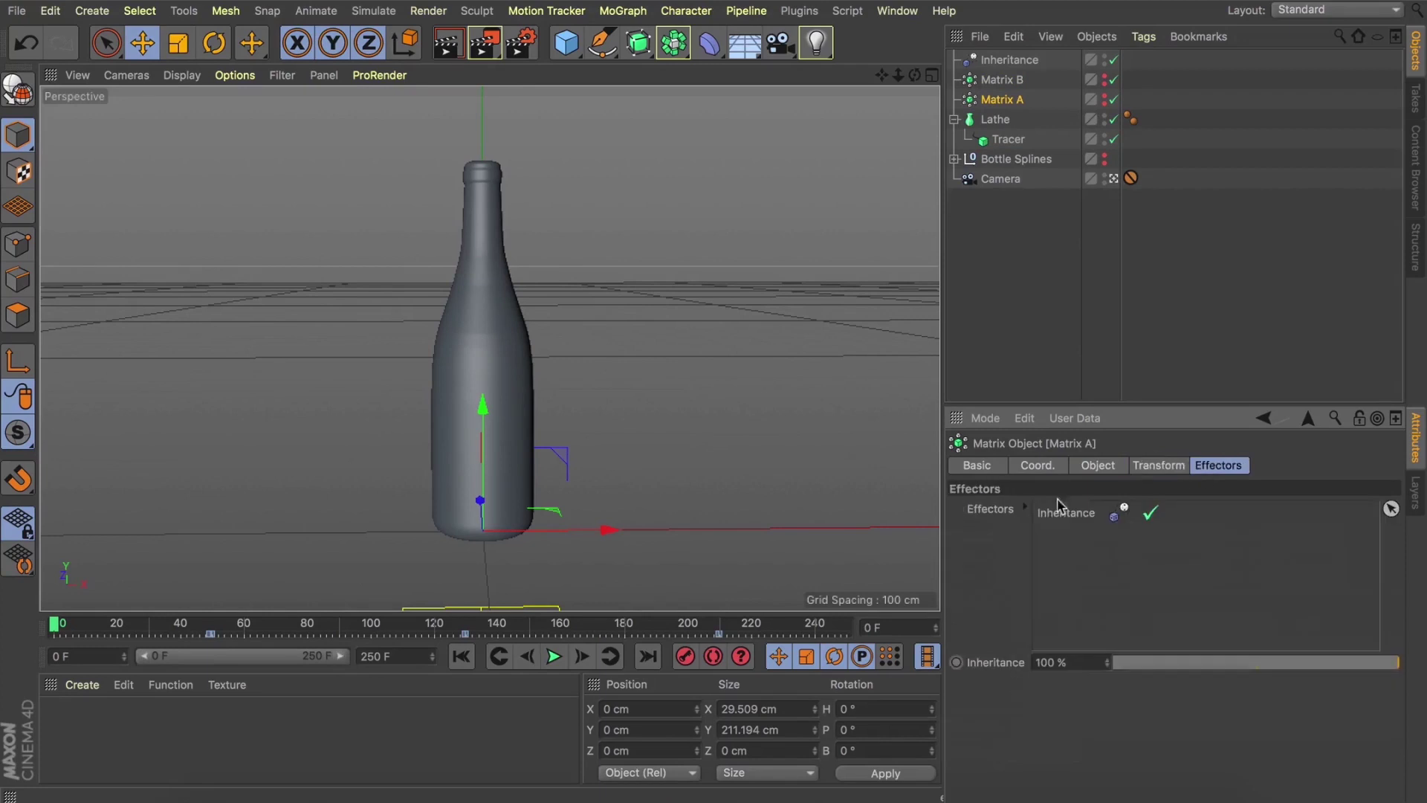
- Add a Delay effector in Spring mode with 75% strength
{"action": "left_click", "coordinate": [608, 15]}
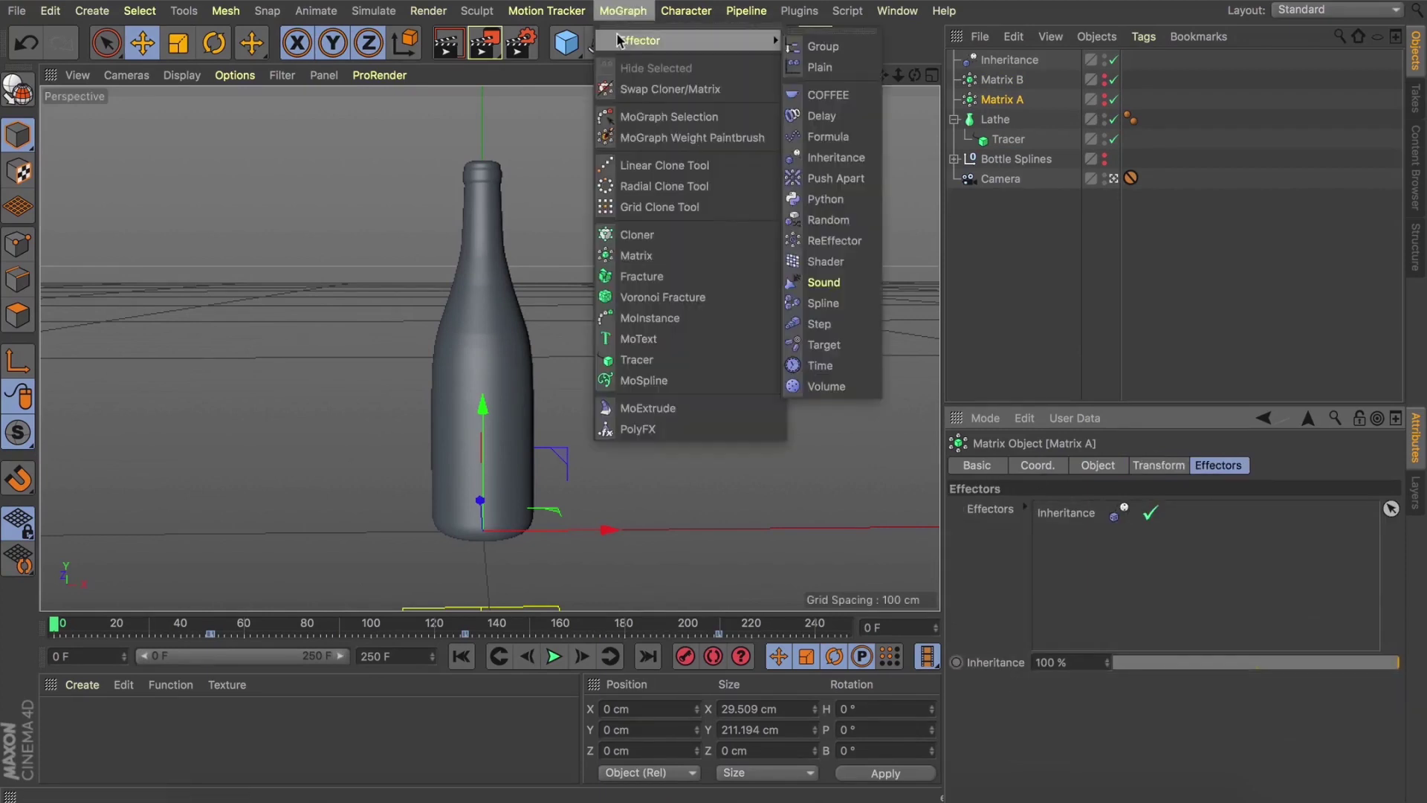
{"action": "mouse_move", "coordinate": [750, 43]}
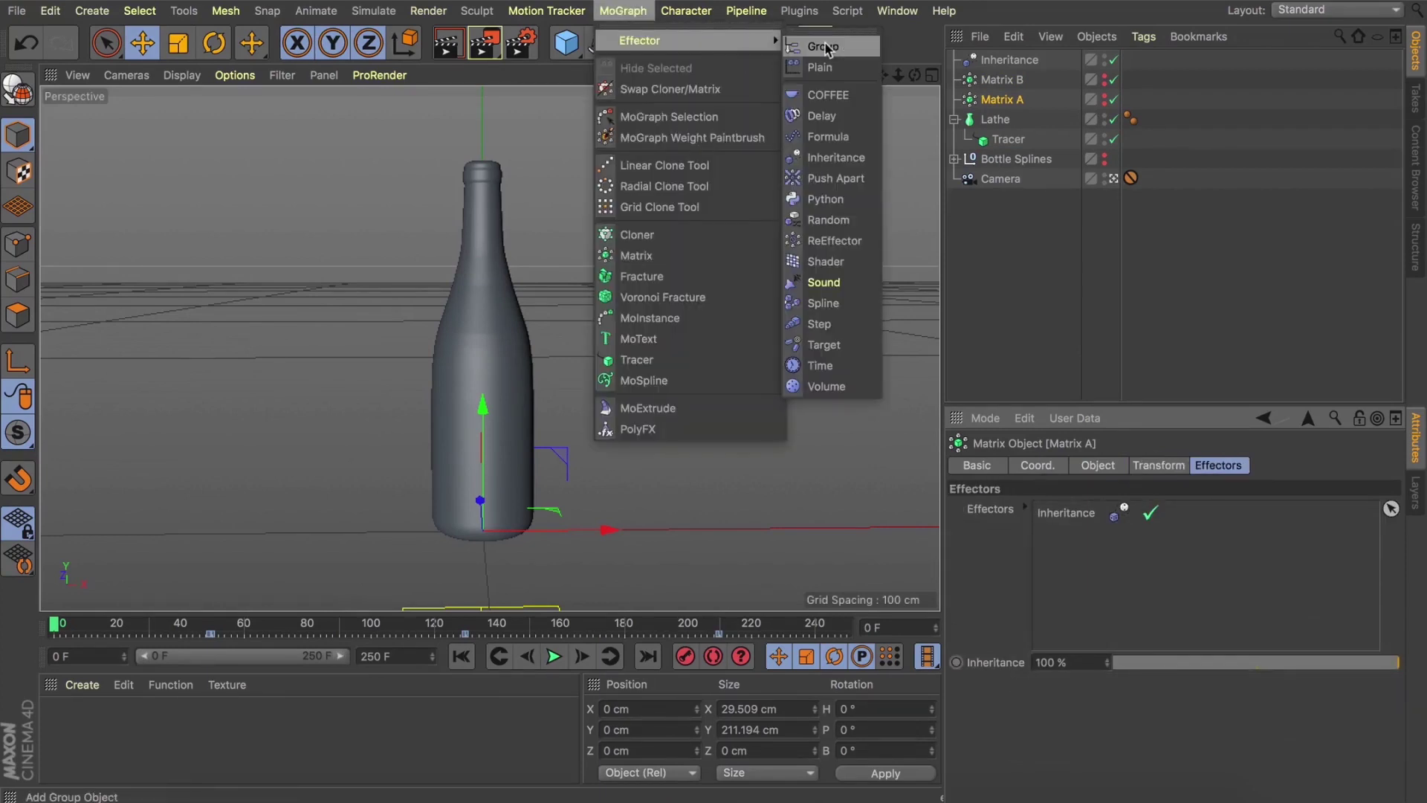
{"action": "left_click", "coordinate": [825, 116]}
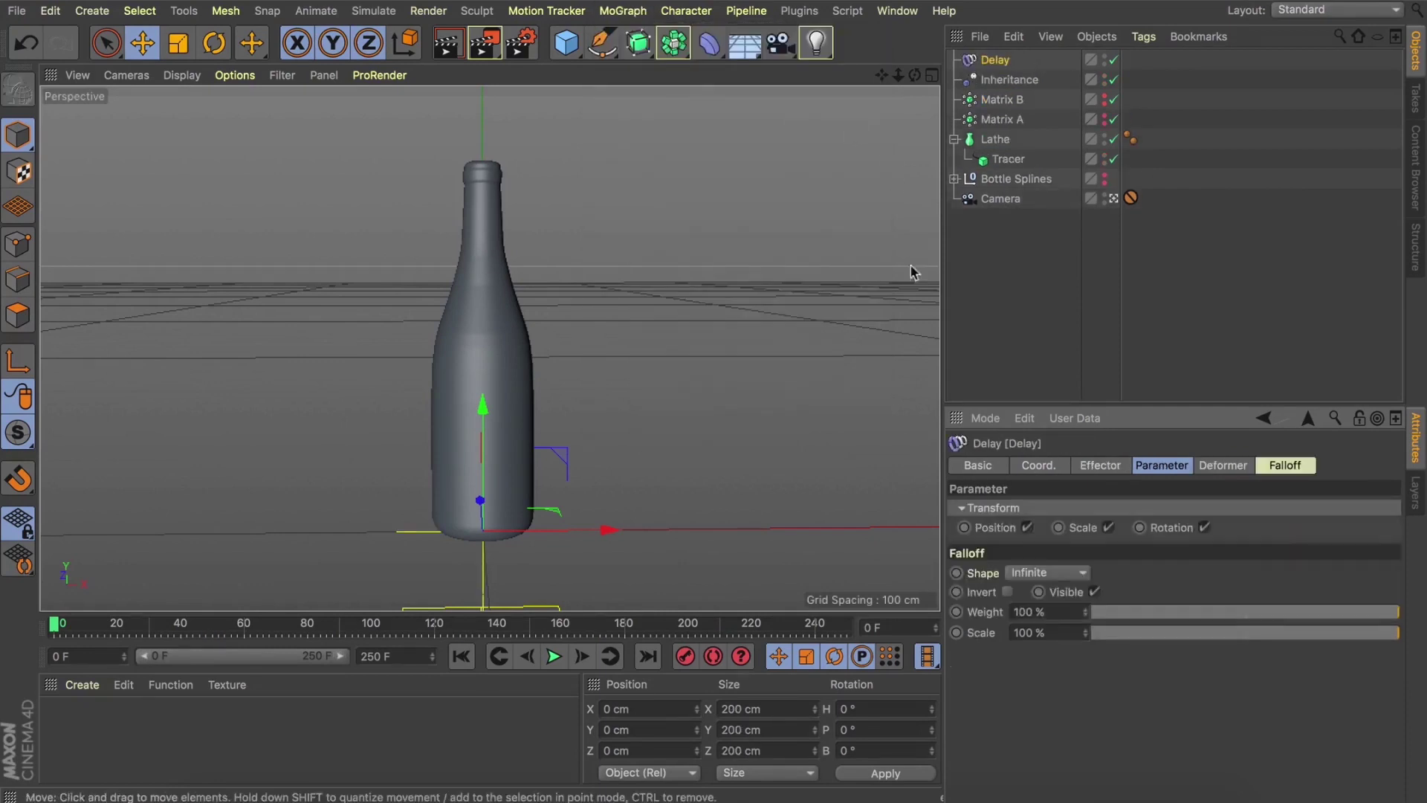
{"action": "left_click", "coordinate": [1100, 468]}
{"action": "left_click", "coordinate": [1080, 558]}
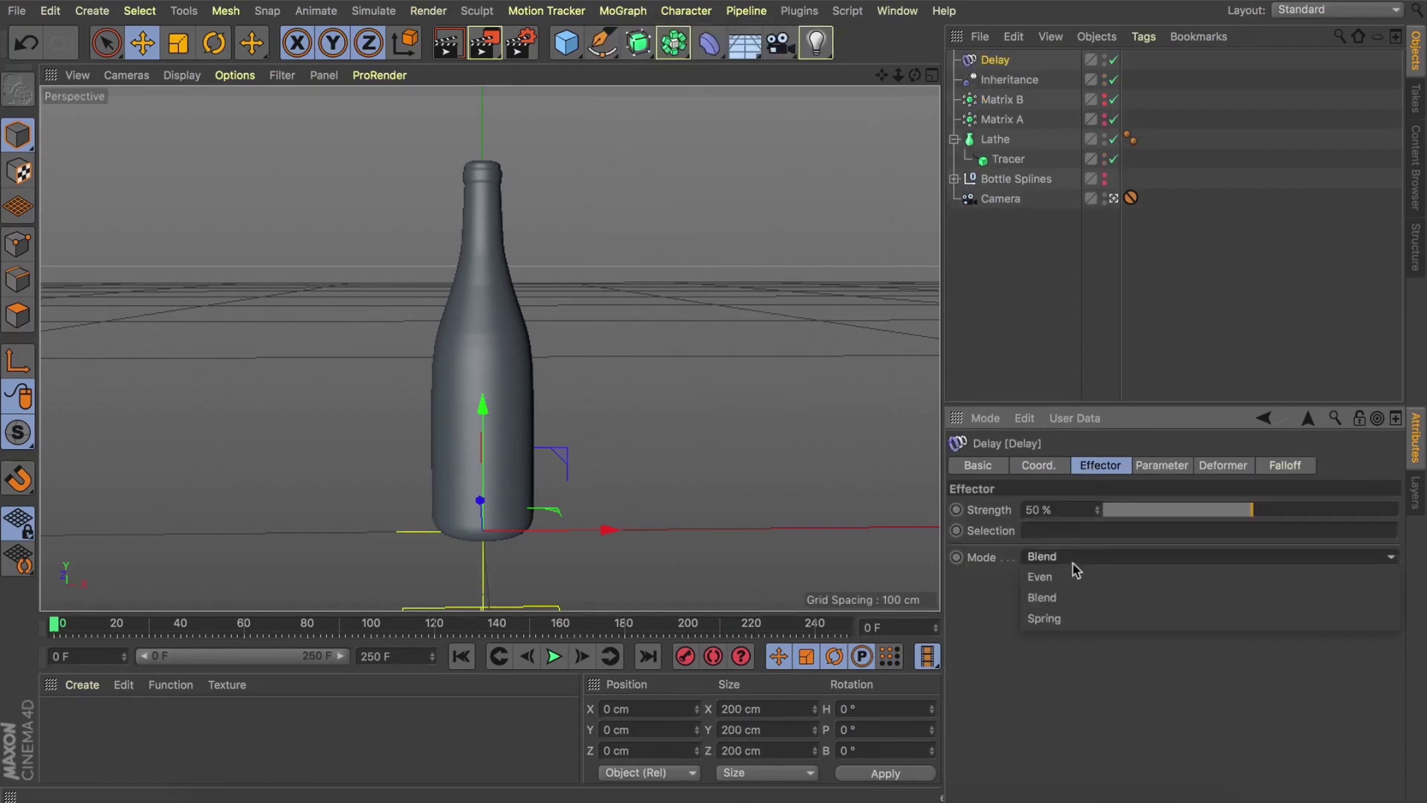
{"action": "left_click", "coordinate": [1063, 618]}
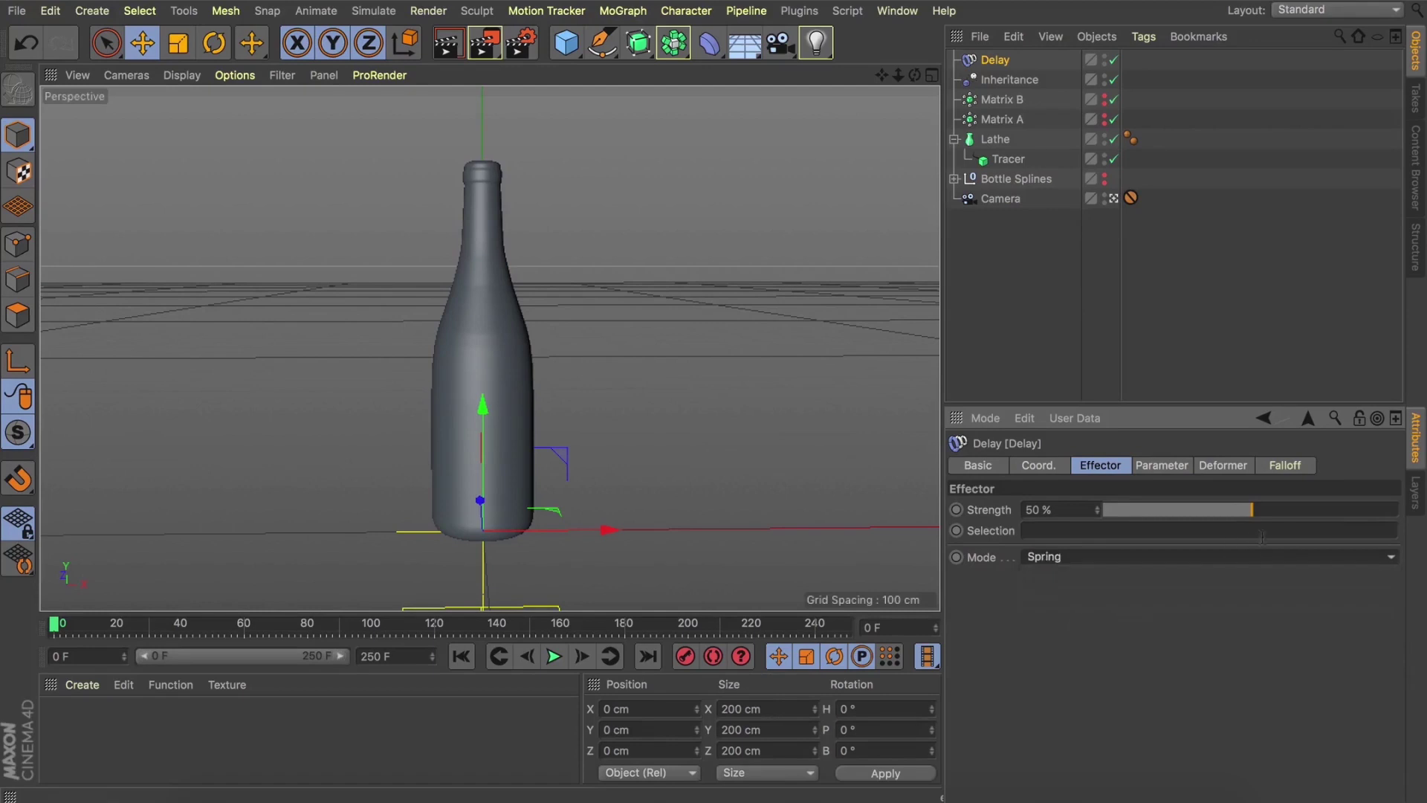
{"action": "left_click", "coordinate": [1326, 509]}
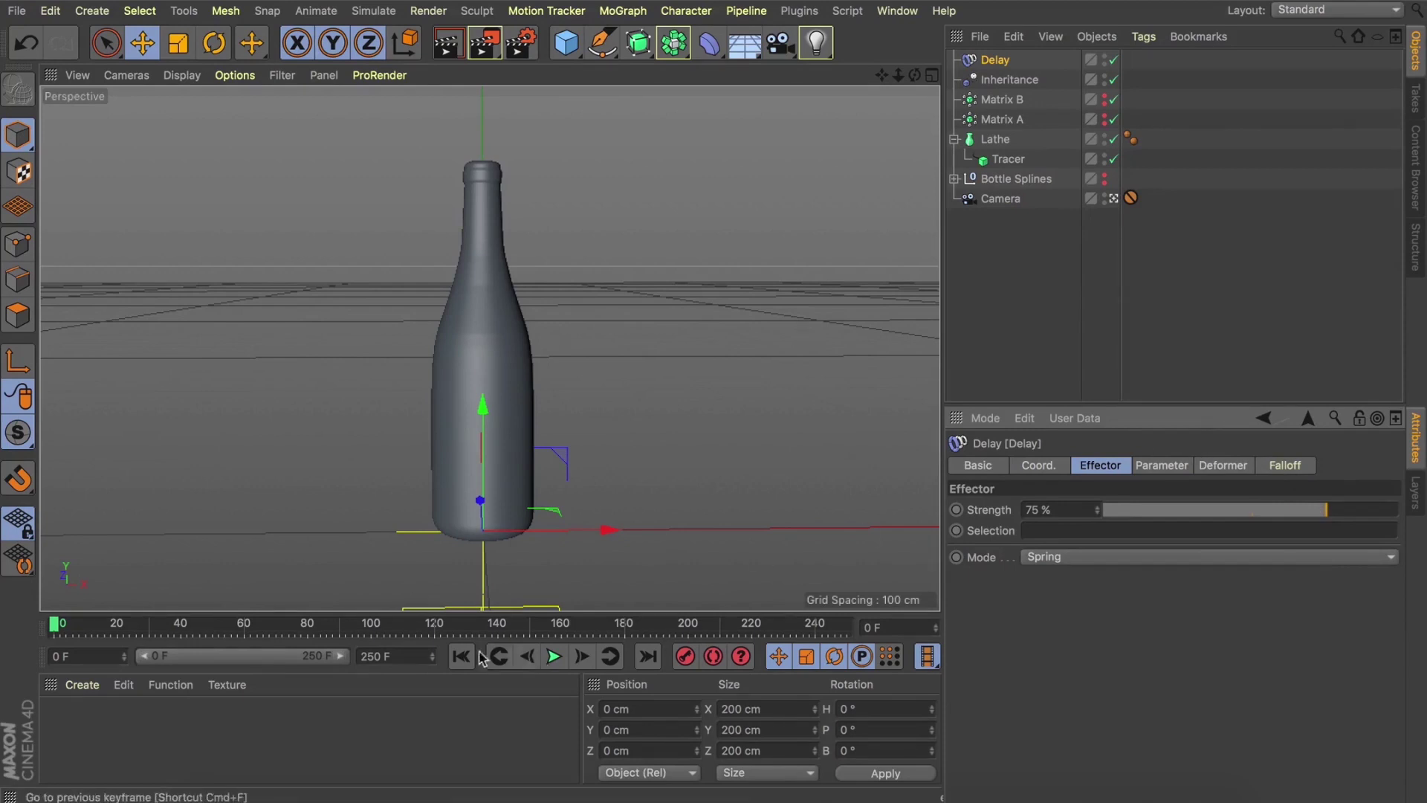
- Play the animation and orbit the viewport to watch the Delay effector's spring lag
{"action": "left_click", "coordinate": [554, 656]}
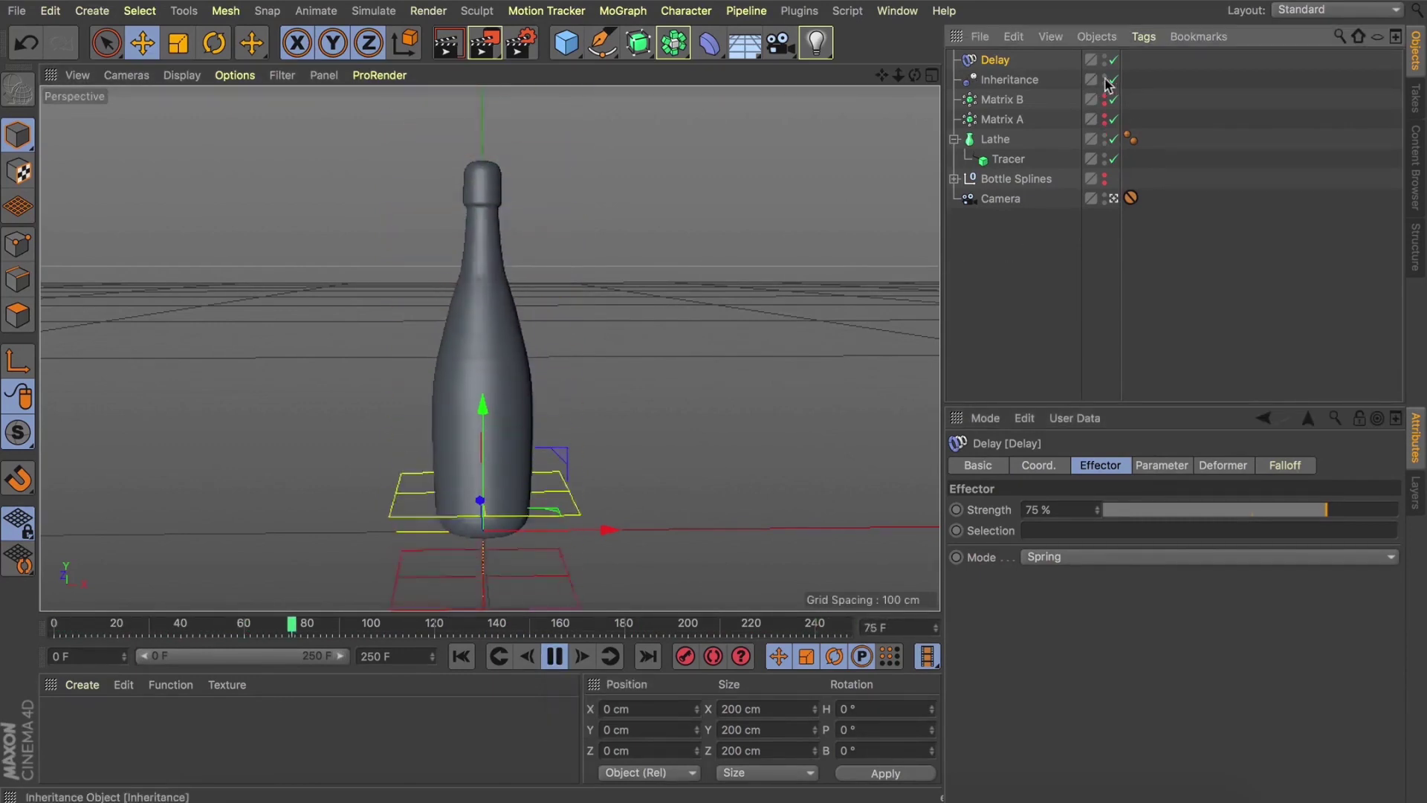
{"action": "key", "text": "alt"}
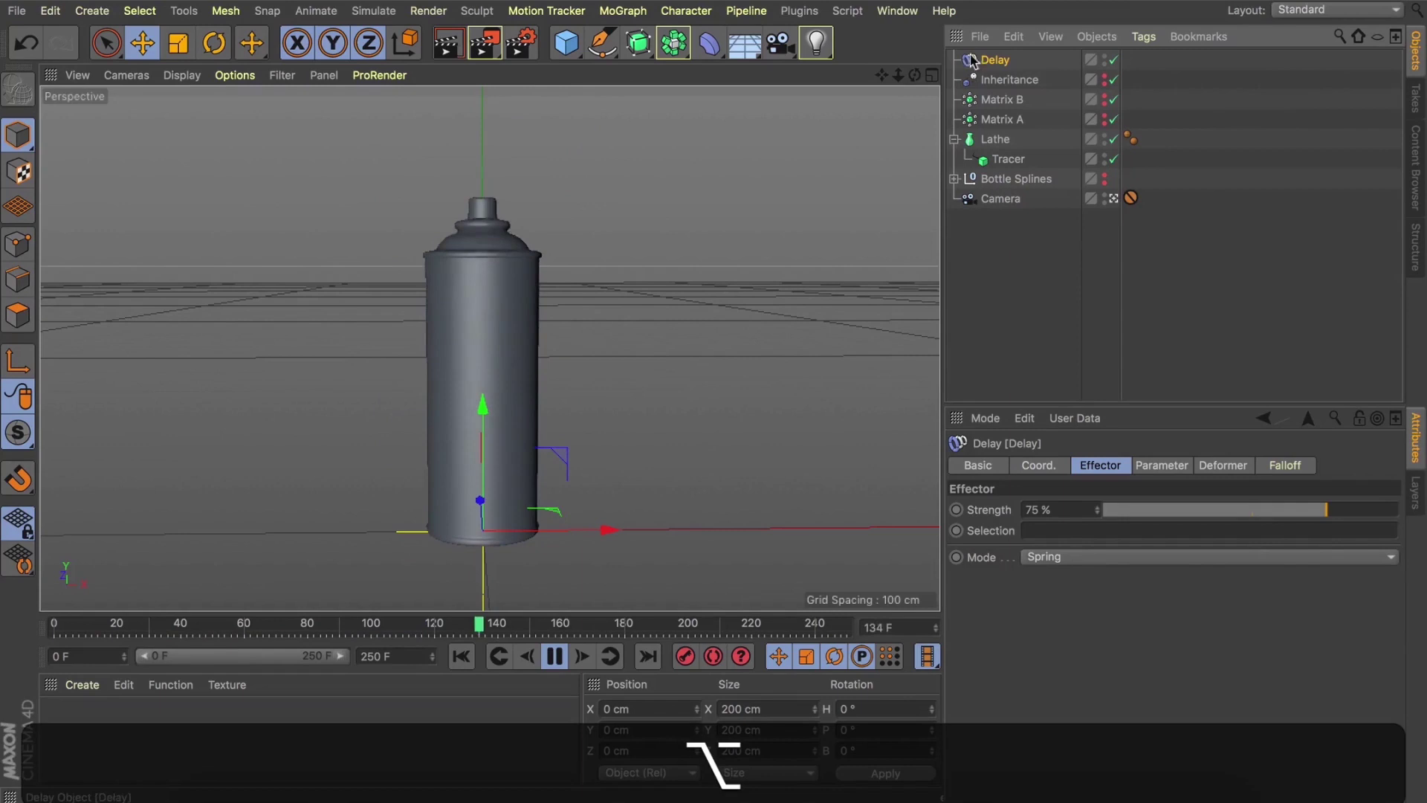
{"action": "left_click_drag", "start_coordinate": [915, 75], "coordinate": [915, 75]}
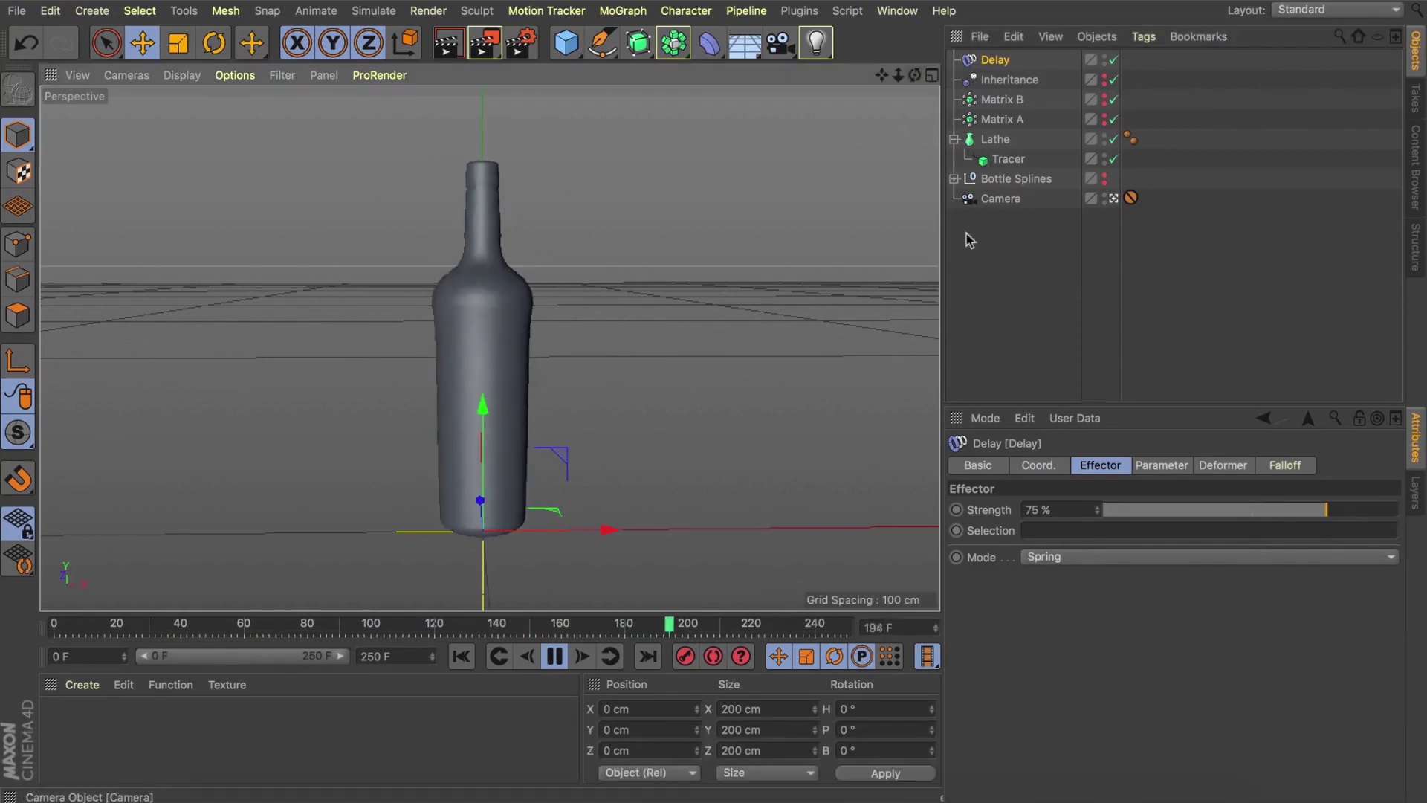